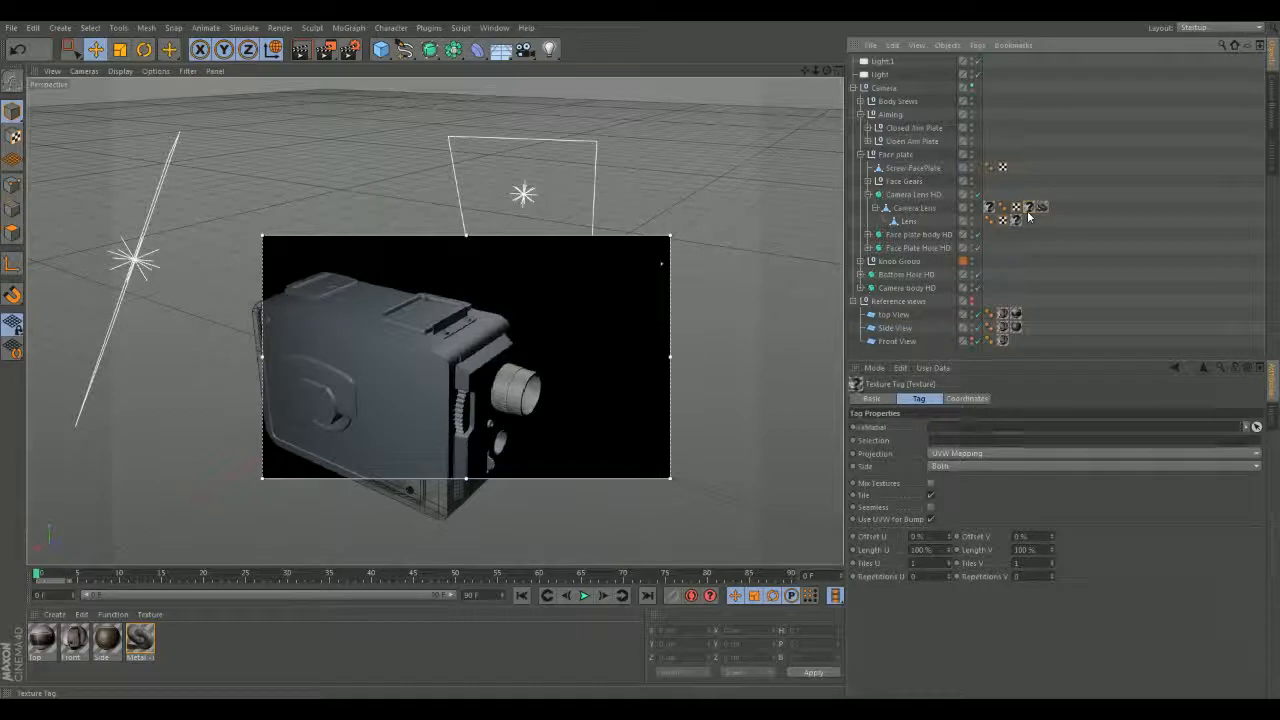
# - Remove the missing-material texture tags from the Camera Lens and Lens objects, and collapse the Camera Lens HD group
pyautogui.moveTo(1016, 224); pyautogui.dragTo(1003, 330)
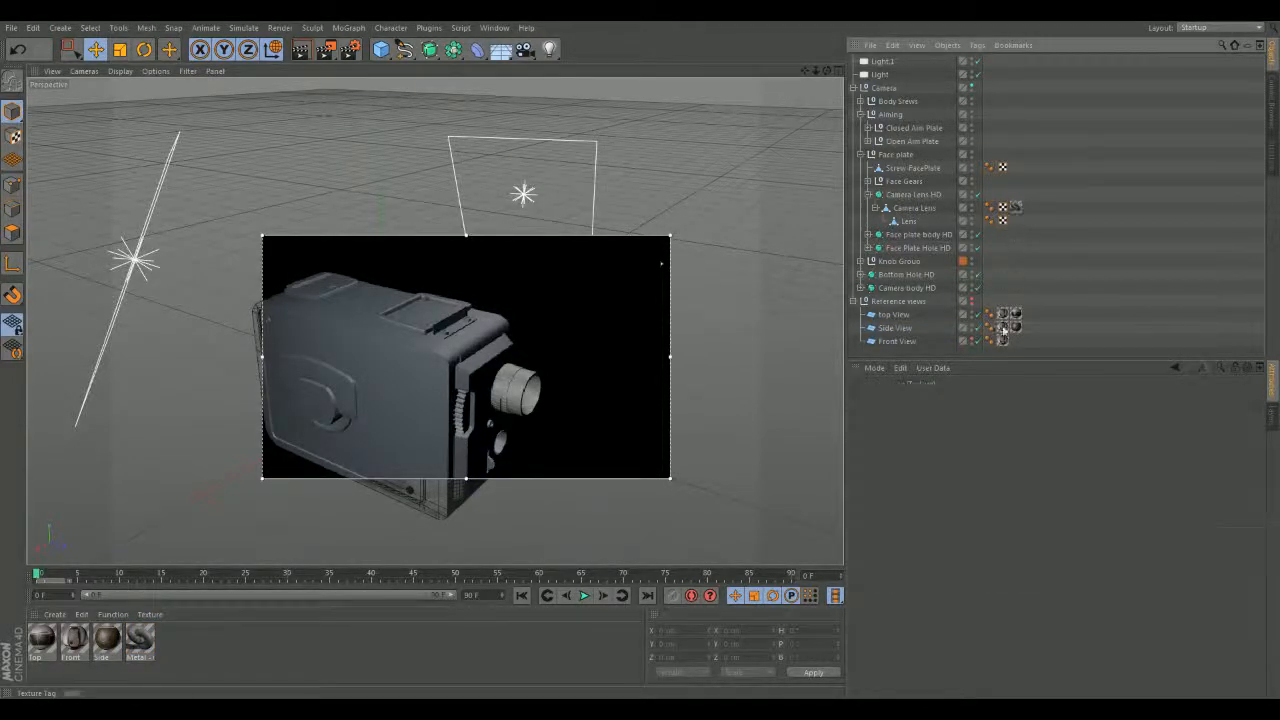
pyautogui.click(912, 195)
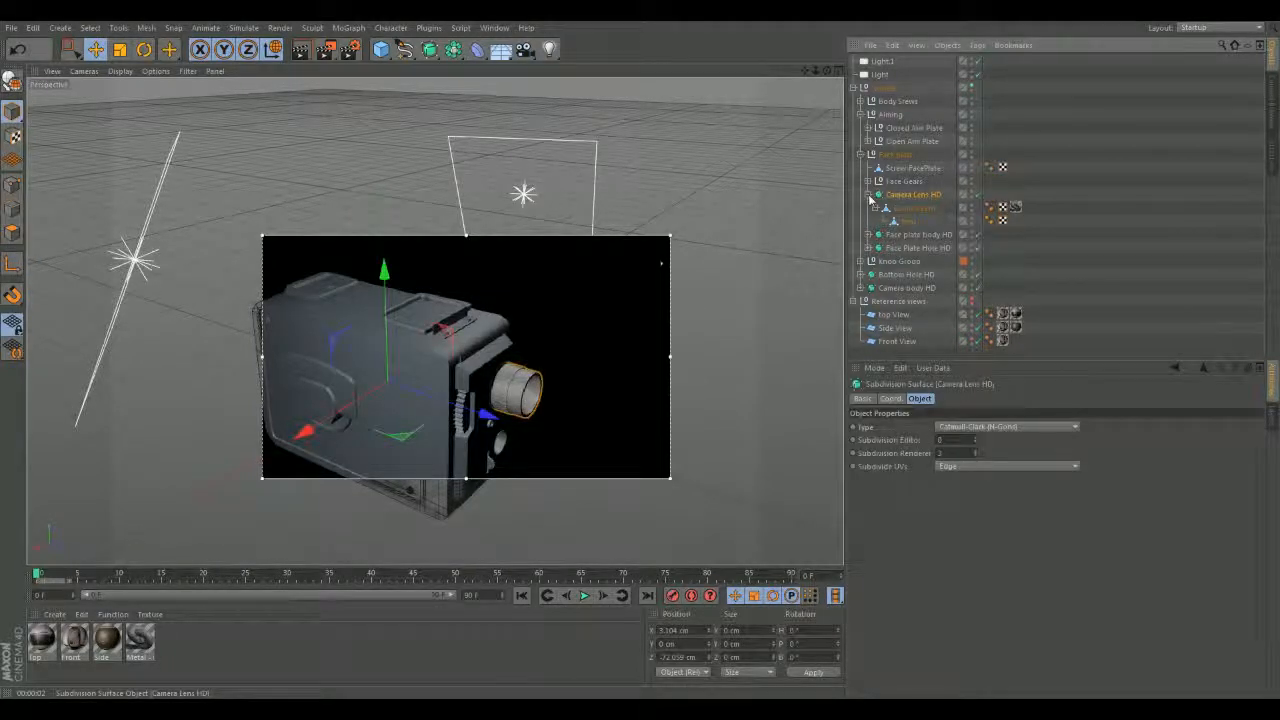
pyautogui.click(868, 195)
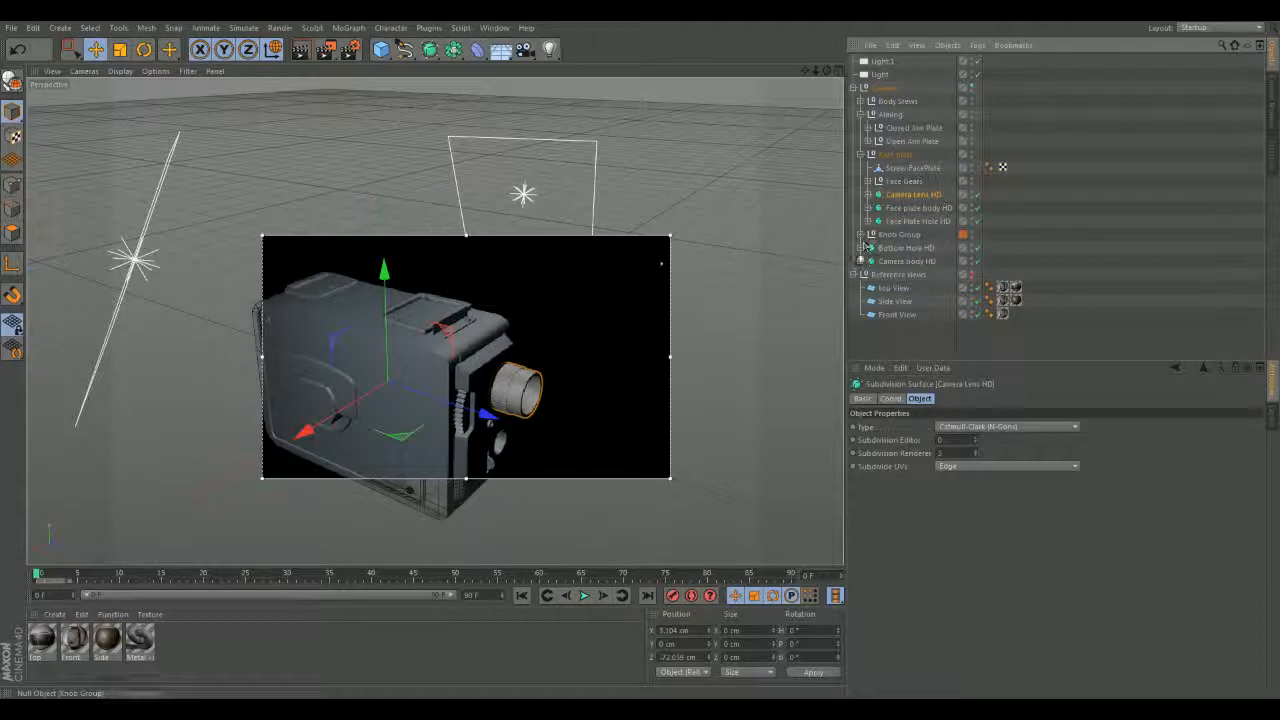
# - Delete all texture tags from the Camera body object and check the Bottom Hole HD and Knob Group hierarchies for leftover tags
pyautogui.click(1018, 275)
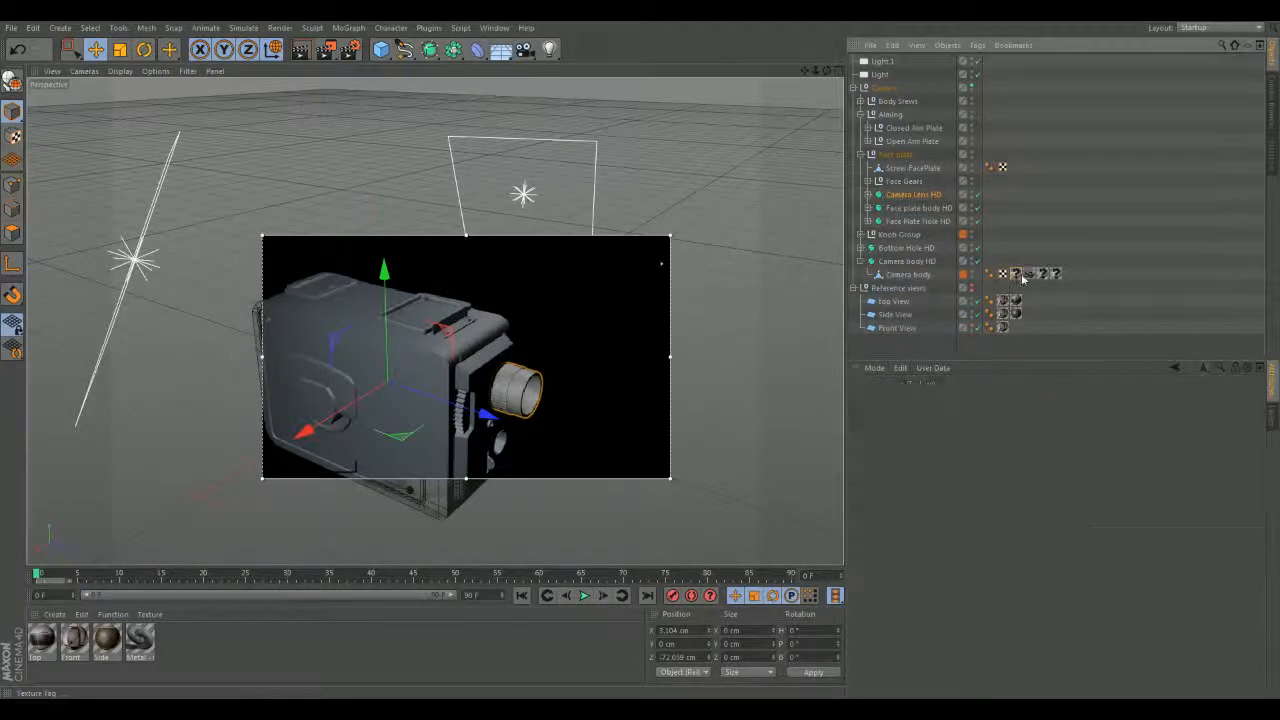
pyautogui.press('Delete')
pyautogui.click(1032, 276)
pyautogui.press('Delete')
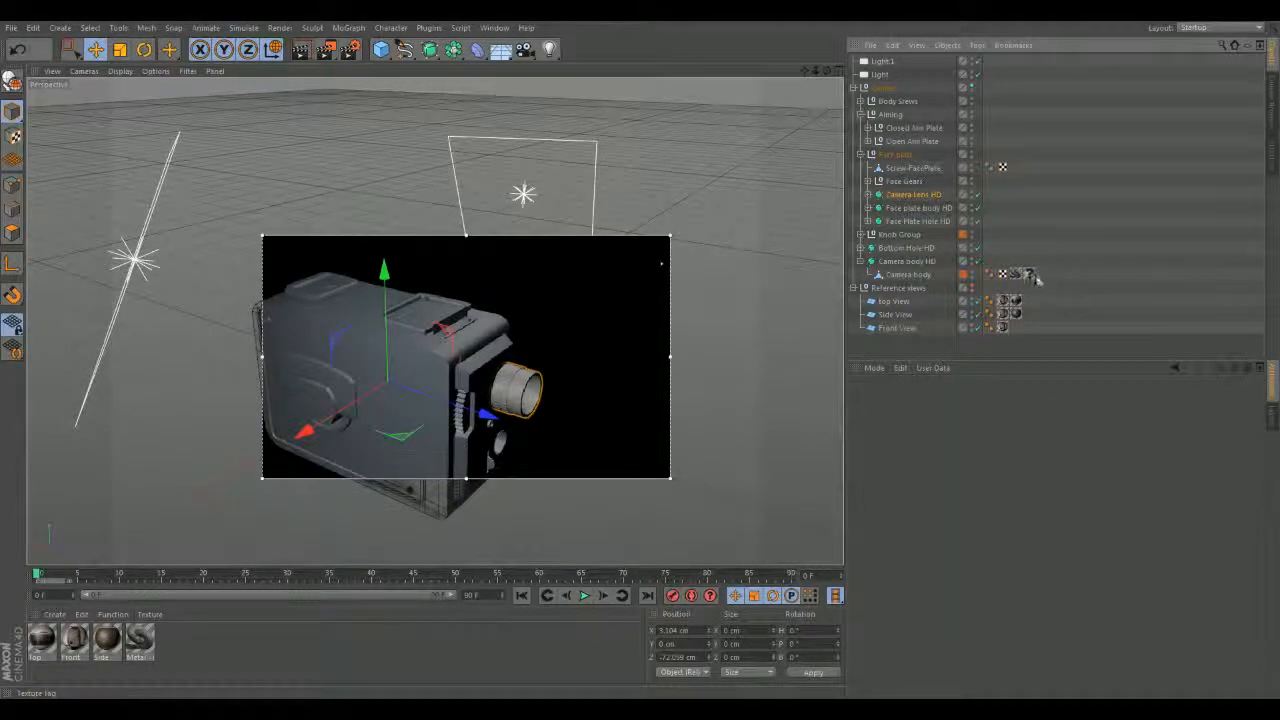
pyautogui.press('Delete')
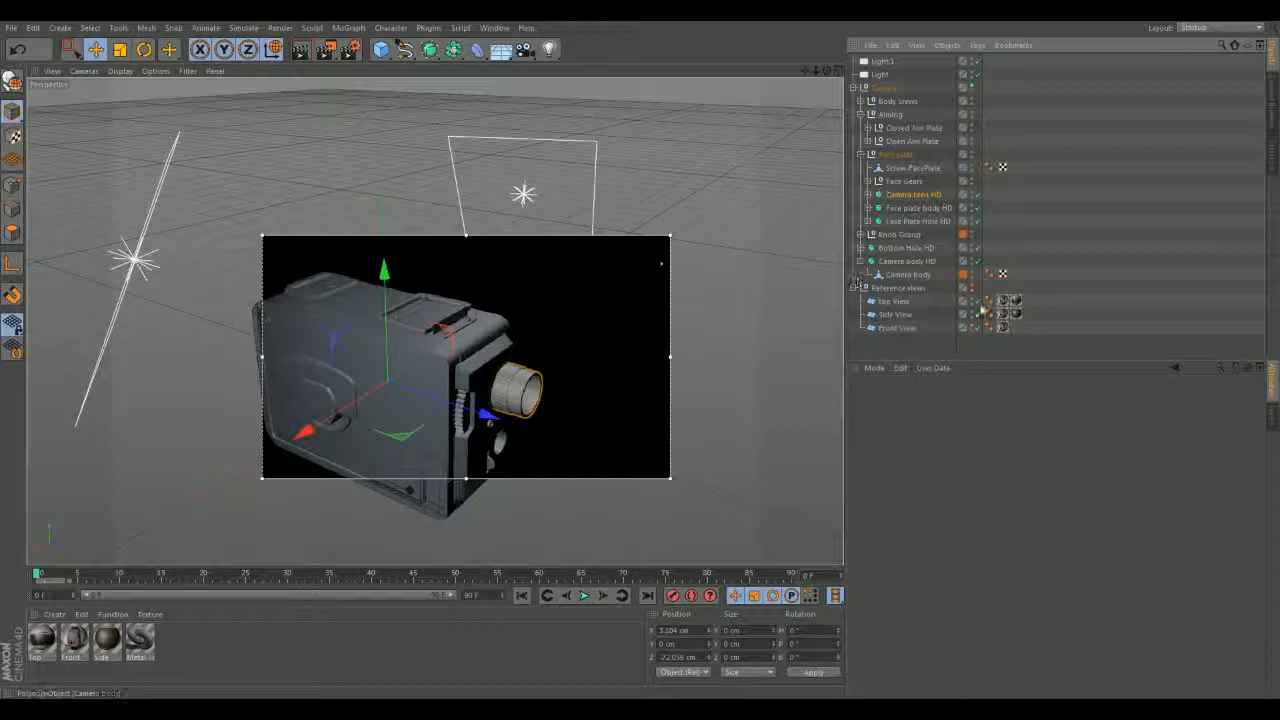
pyautogui.click(861, 249)
pyautogui.click(867, 261)
pyautogui.click(861, 248)
pyautogui.click(860, 234)
pyautogui.click(860, 234)
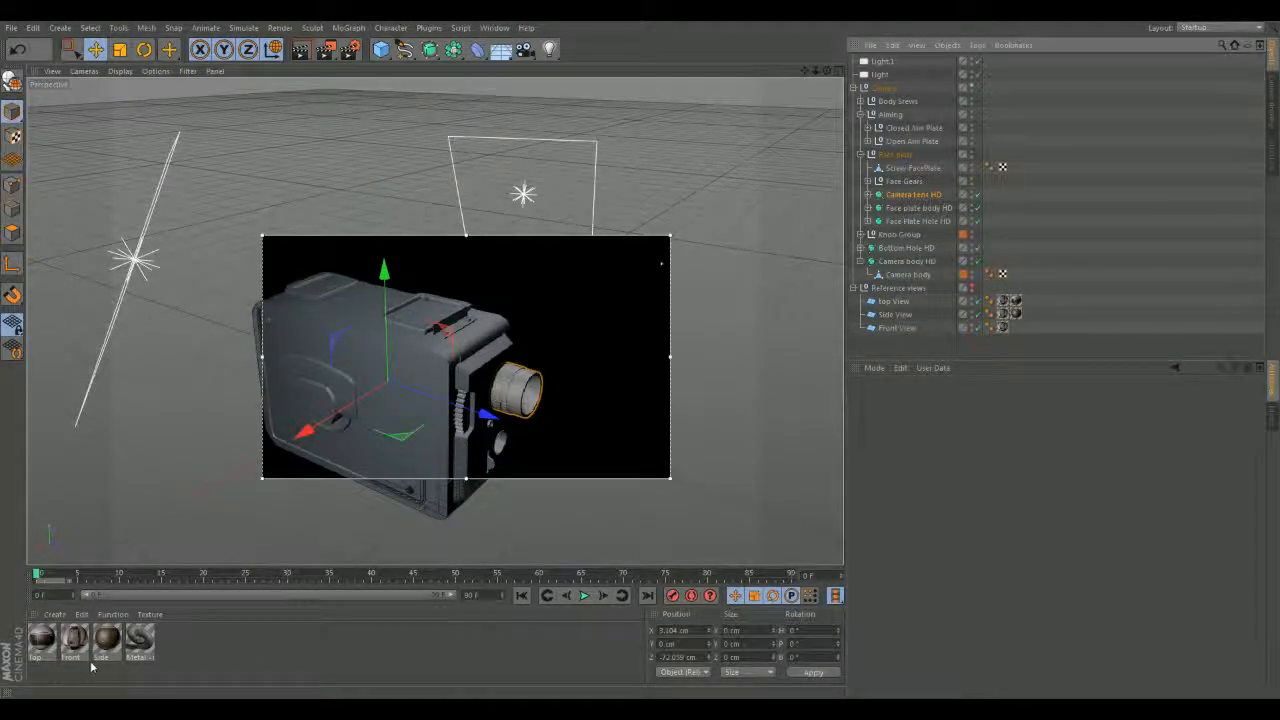
# - Load the Metal - Stainless Steel Sand Blasted preset from the Broadcast natural metal materials
pyautogui.click(55, 614)
pyautogui.moveTo(111, 590)
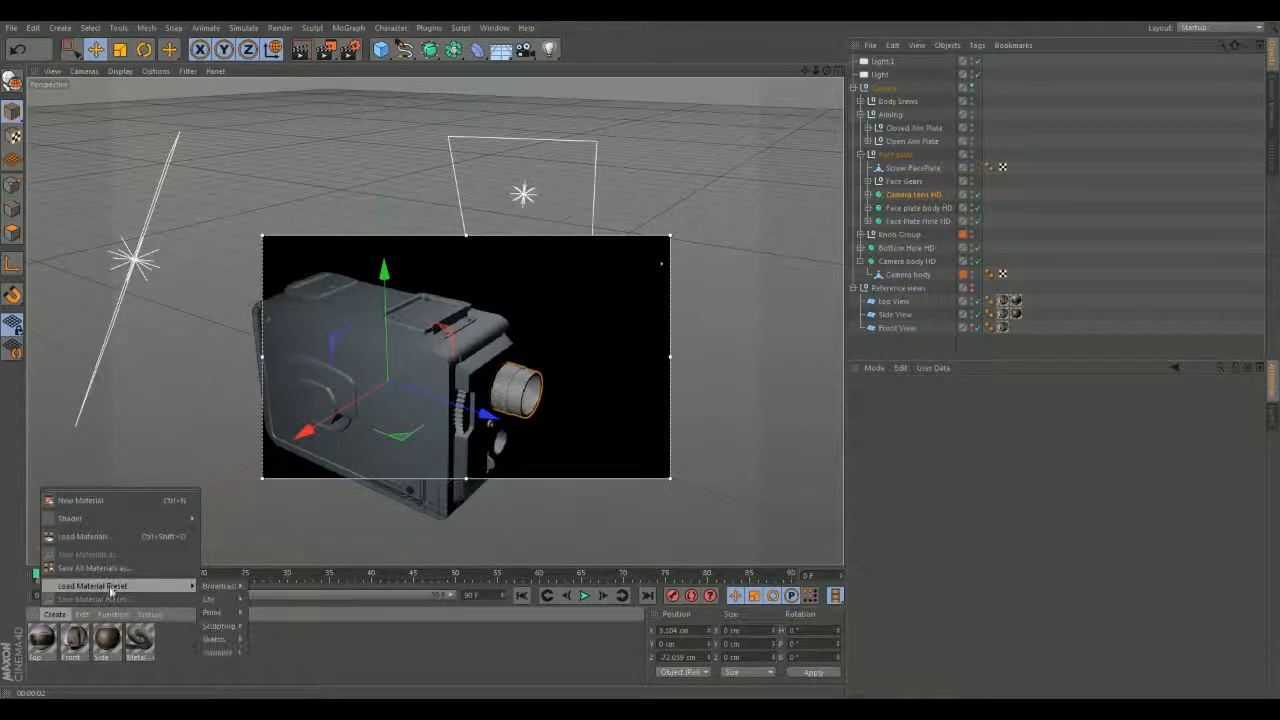
pyautogui.moveTo(231, 640)
pyautogui.moveTo(222, 586)
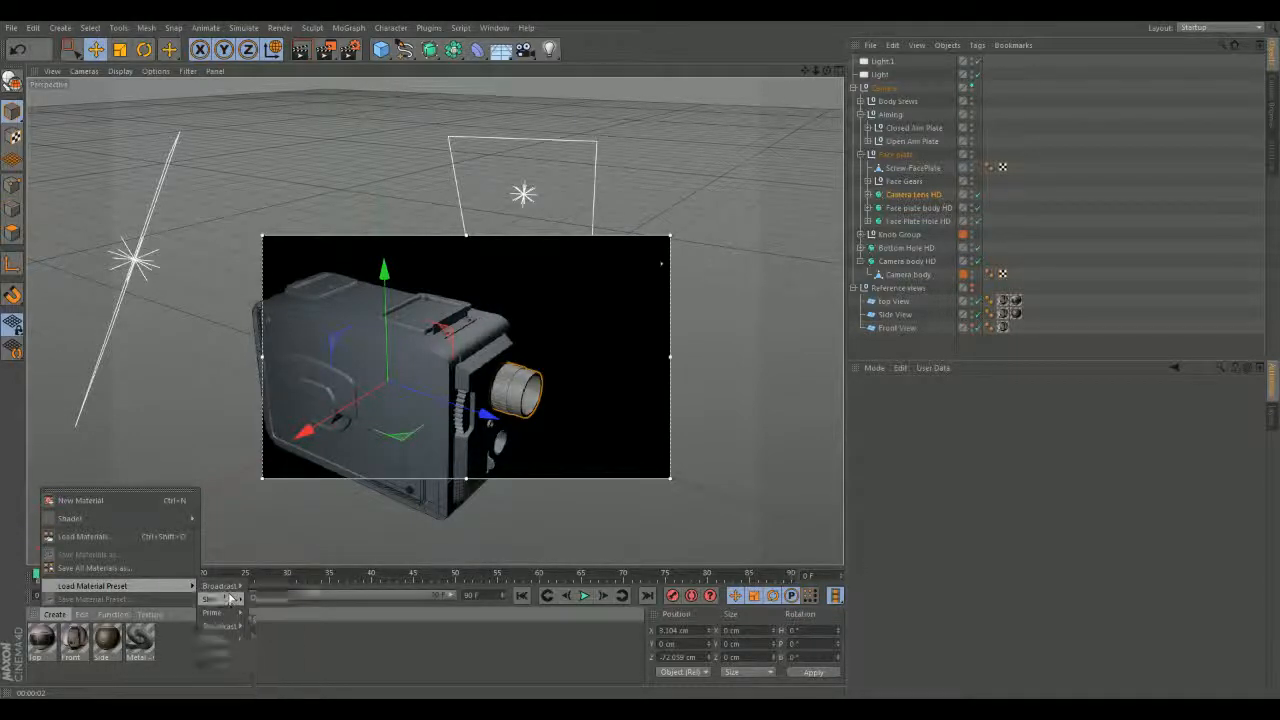
pyautogui.moveTo(264, 588)
pyautogui.moveTo(316, 599)
pyautogui.moveTo(364, 640)
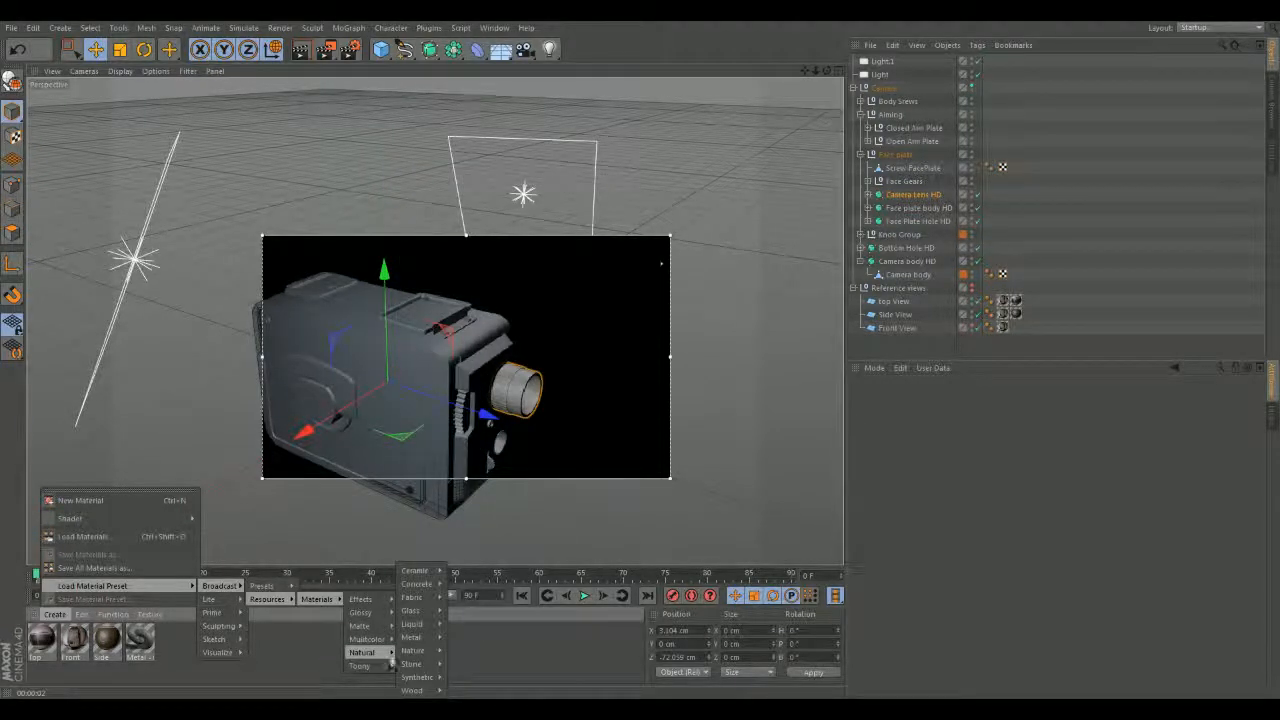
pyautogui.moveTo(416, 680)
pyautogui.moveTo(417, 609)
pyautogui.moveTo(416, 578)
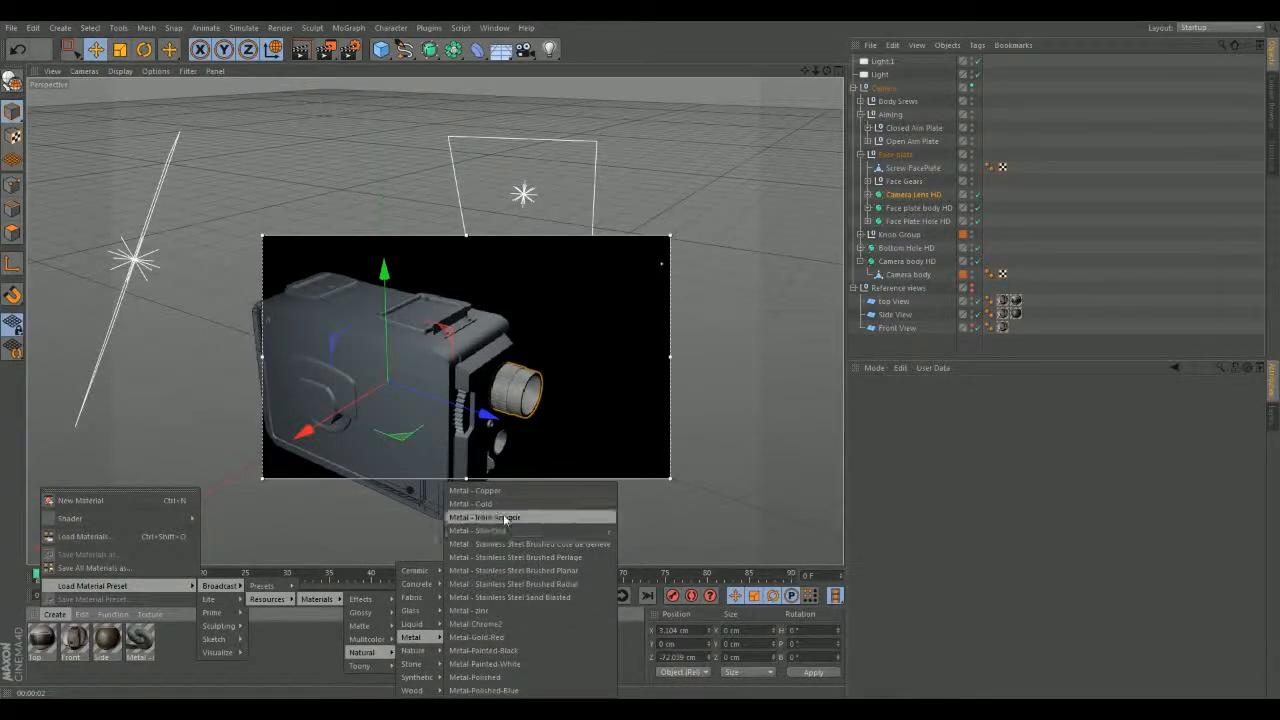
pyautogui.click(493, 598)
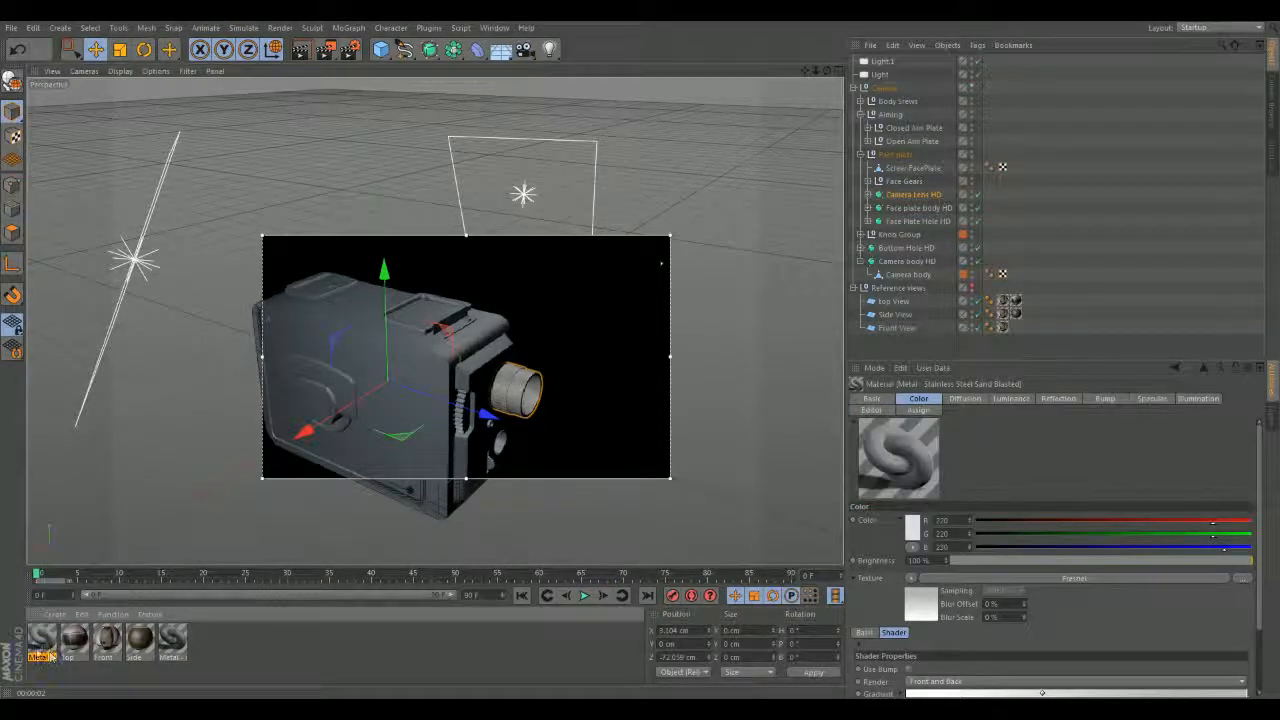
# - Apply the sand-blasted steel material to the Camera body with Cubic projection and Seamless tiling enabled
pyautogui.moveTo(50, 655); pyautogui.dragTo(367, 451)
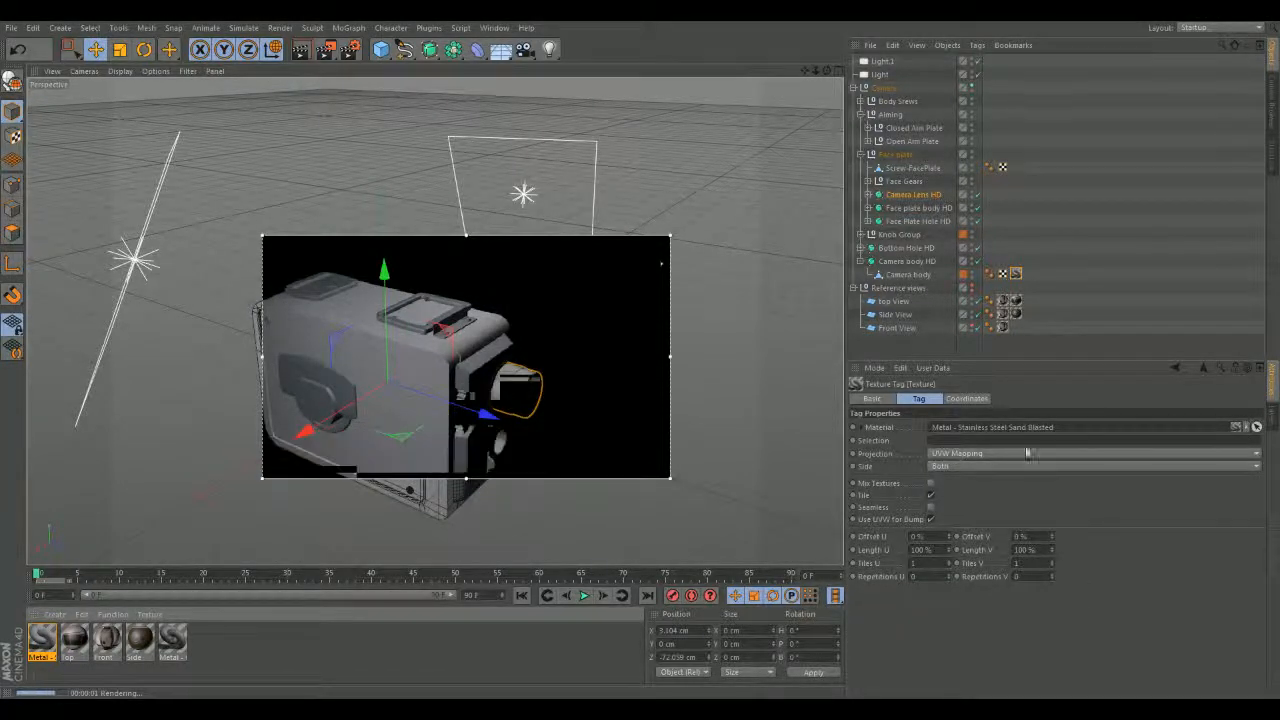
pyautogui.click(963, 453)
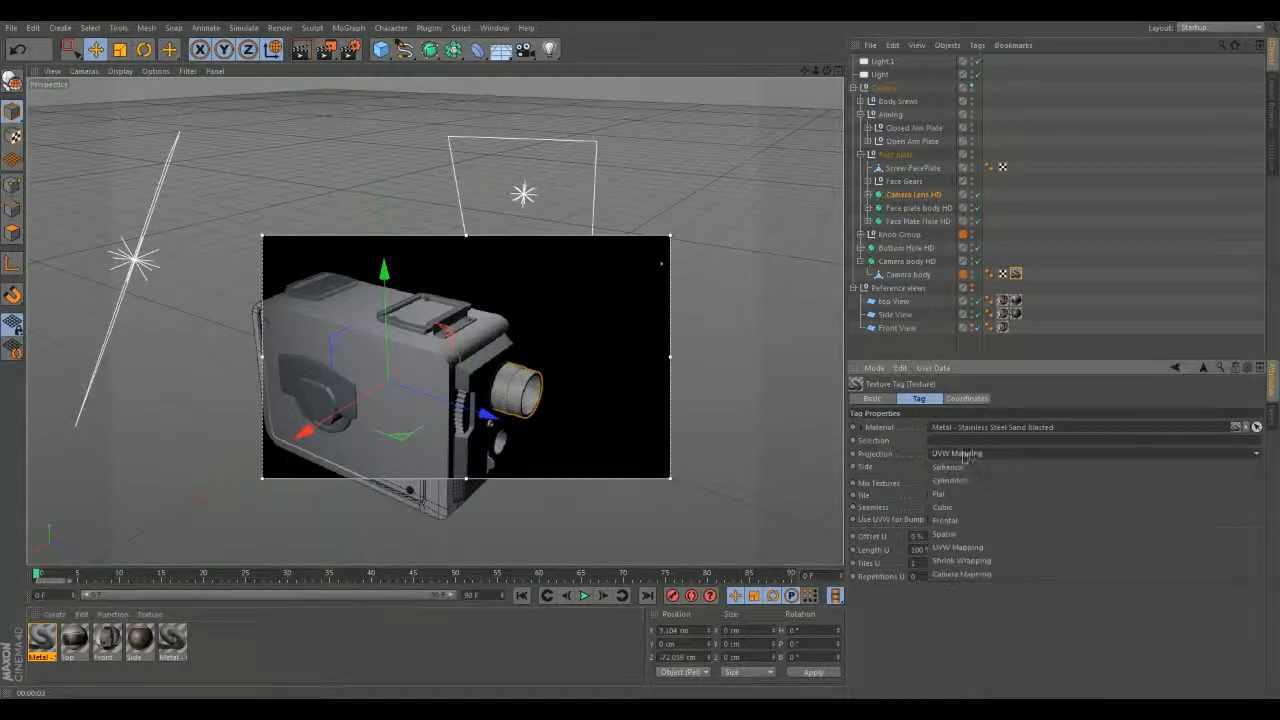
pyautogui.click(943, 507)
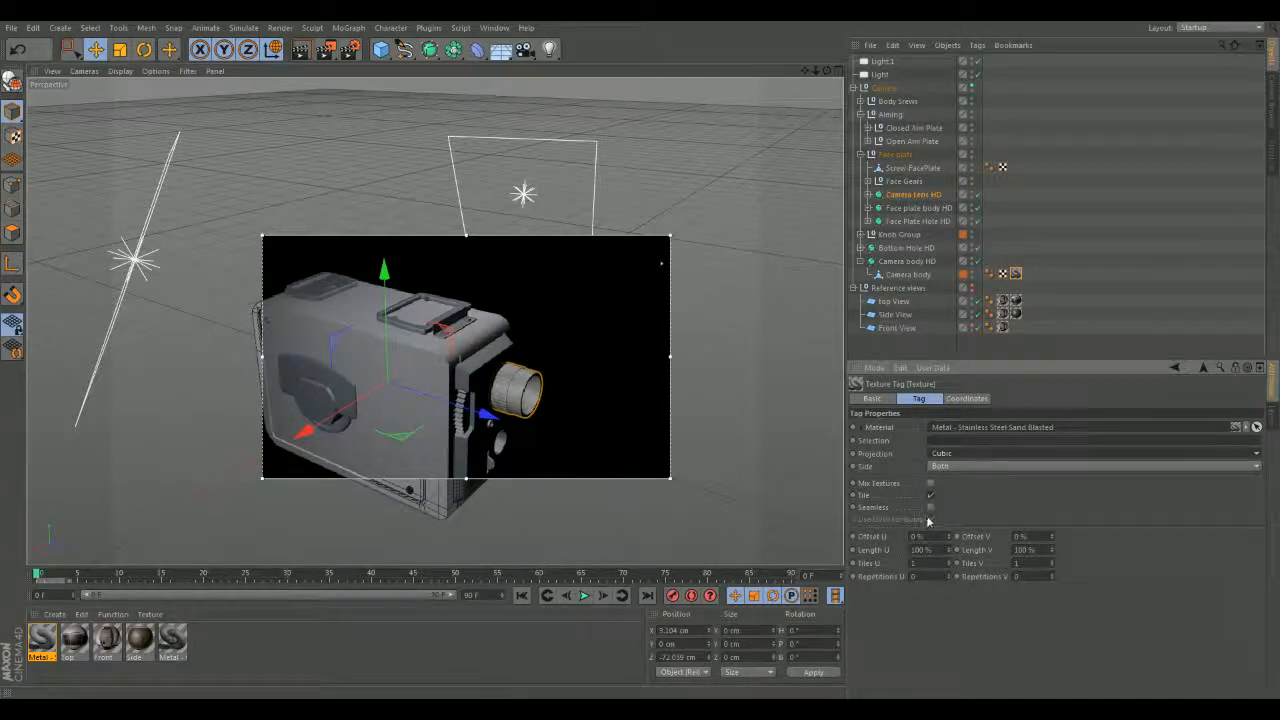
pyautogui.click(931, 507)
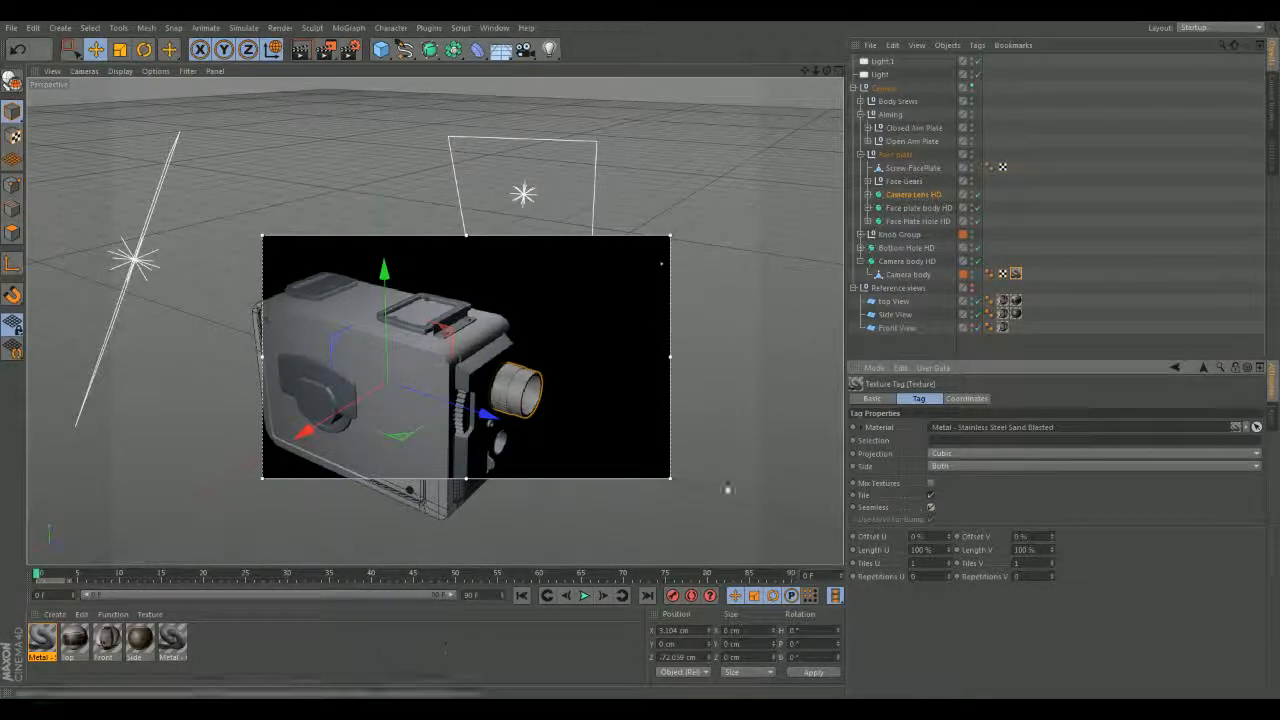
# - Examine the sand-blasted steel material's Color channel, its Fresnel shader and the Basic channel settings
pyautogui.click(41, 645)
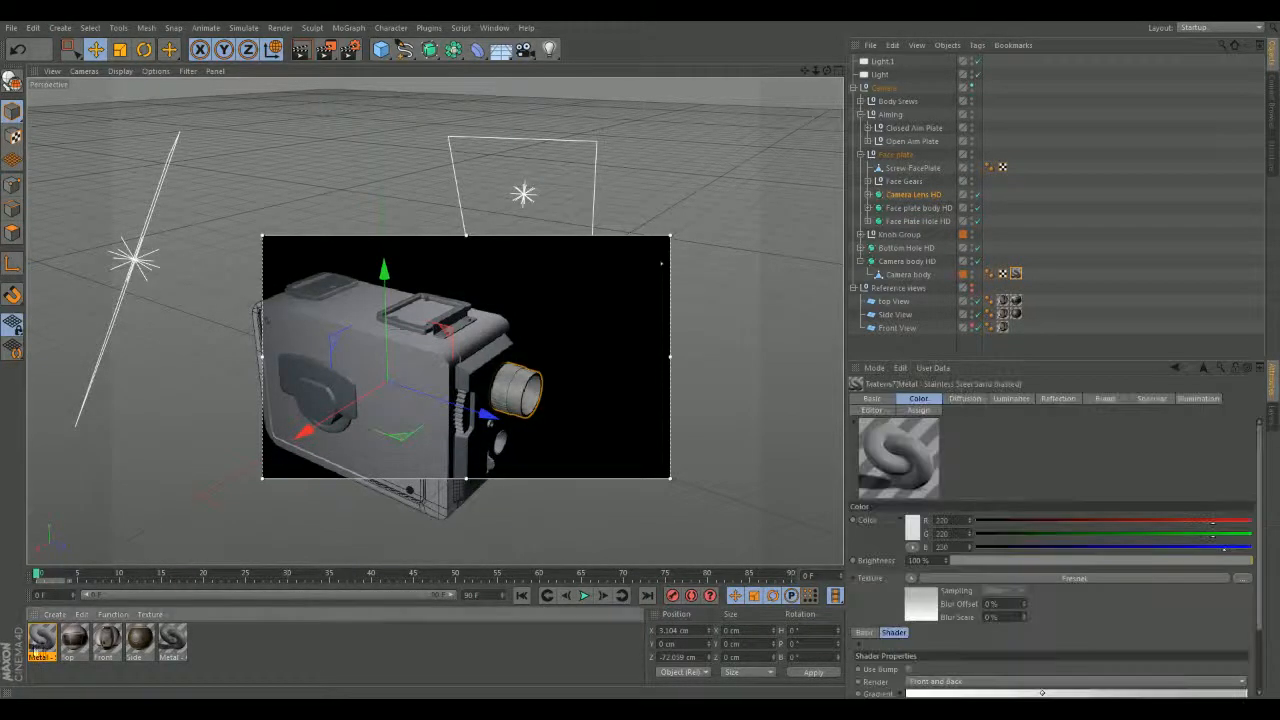
pyautogui.hotkey('ctrl', 'r')
pyautogui.scroll(-2, 993, 448)
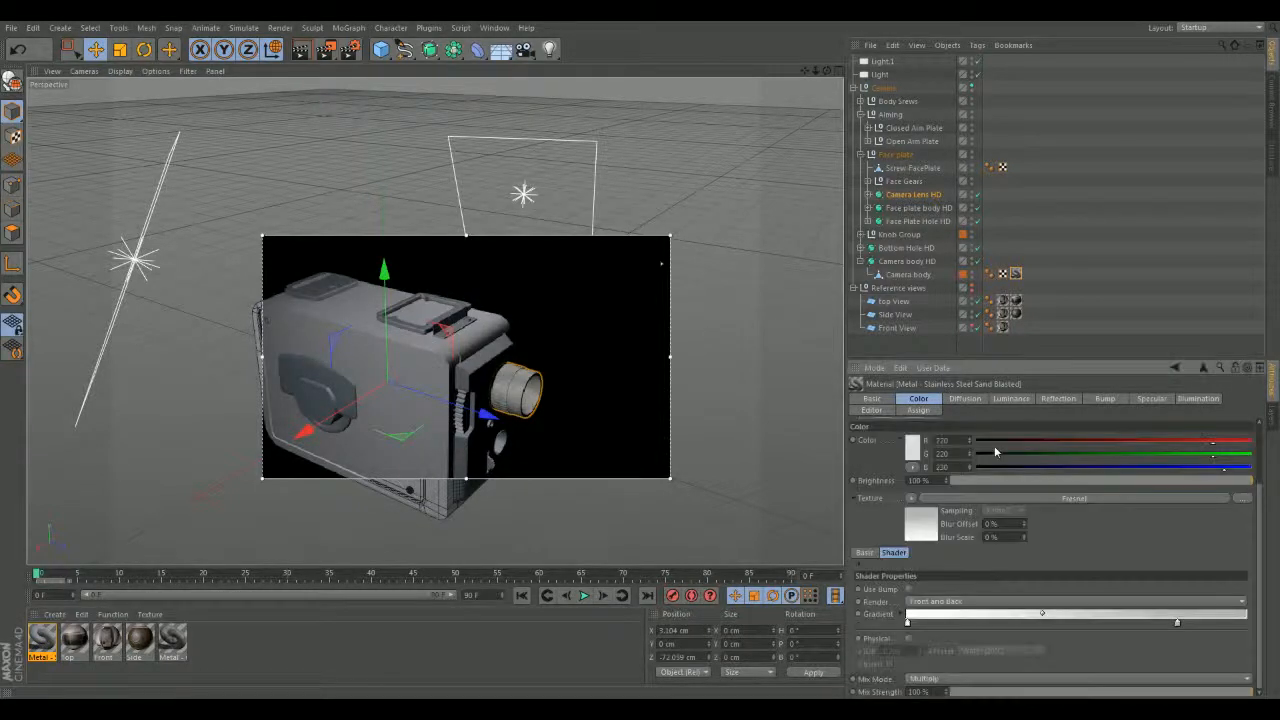
pyautogui.scroll(2, 1077, 568)
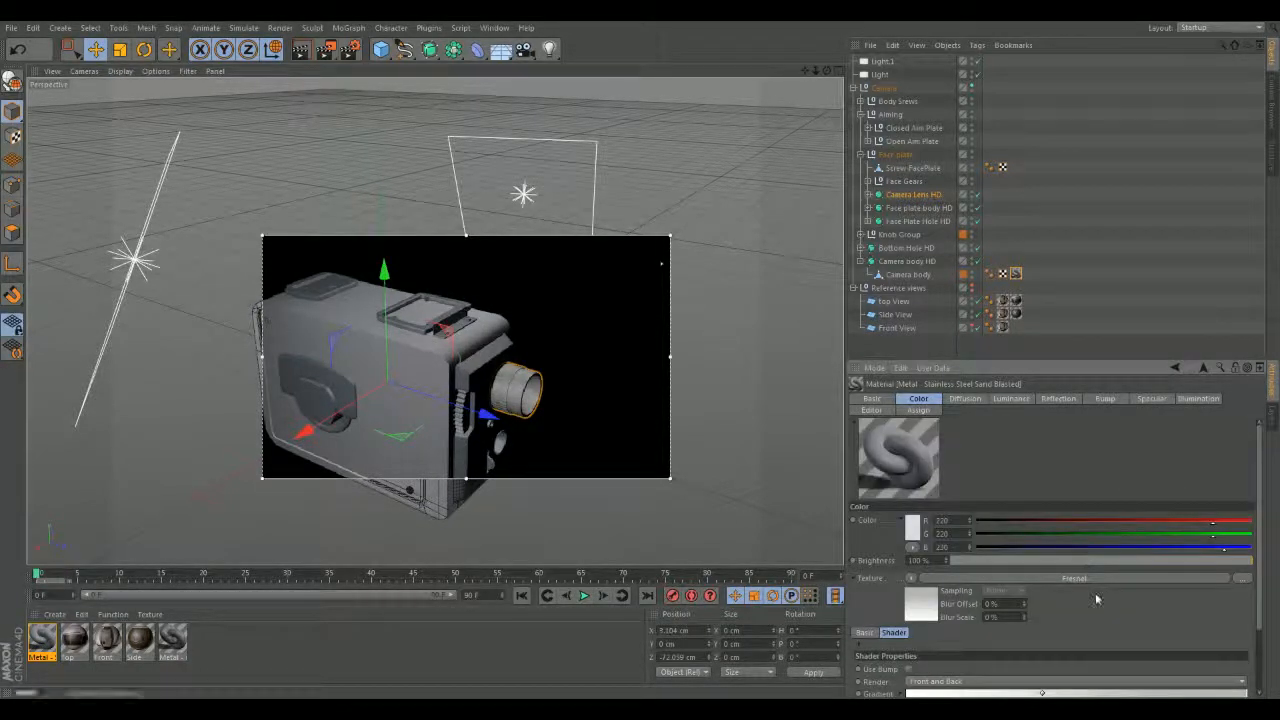
pyautogui.click(1082, 580)
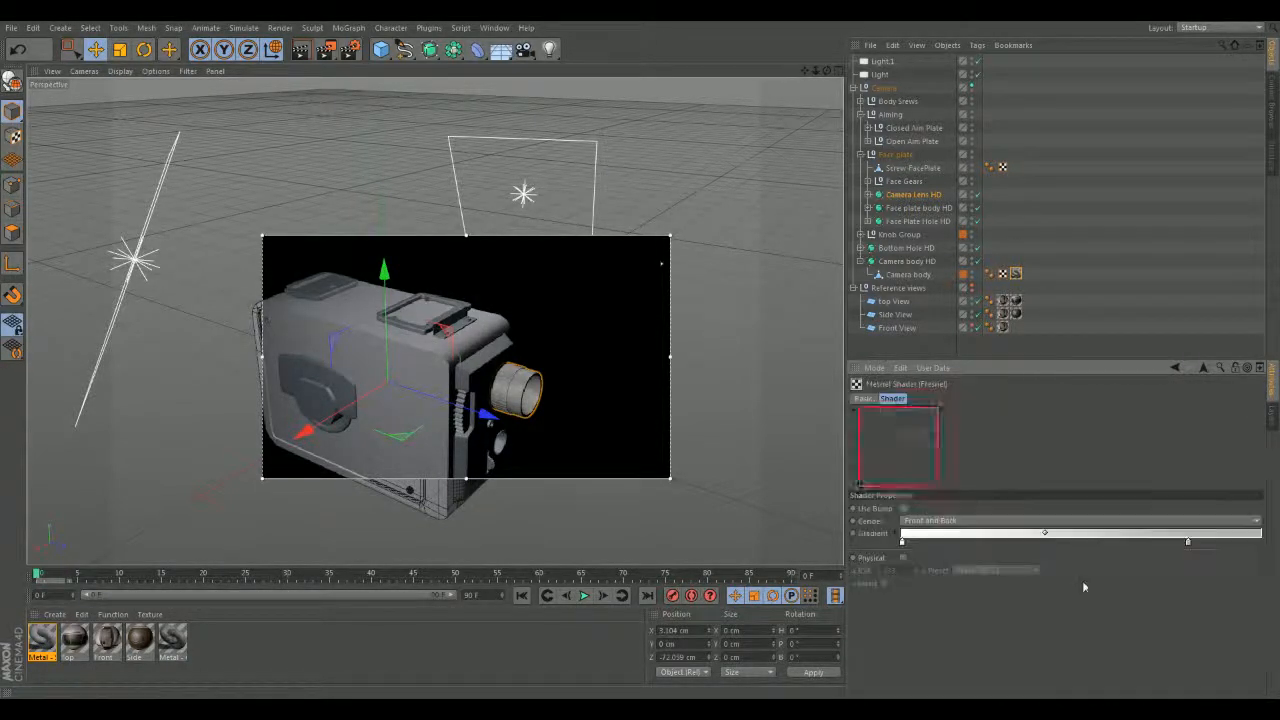
pyautogui.click(921, 521)
pyautogui.click(921, 521)
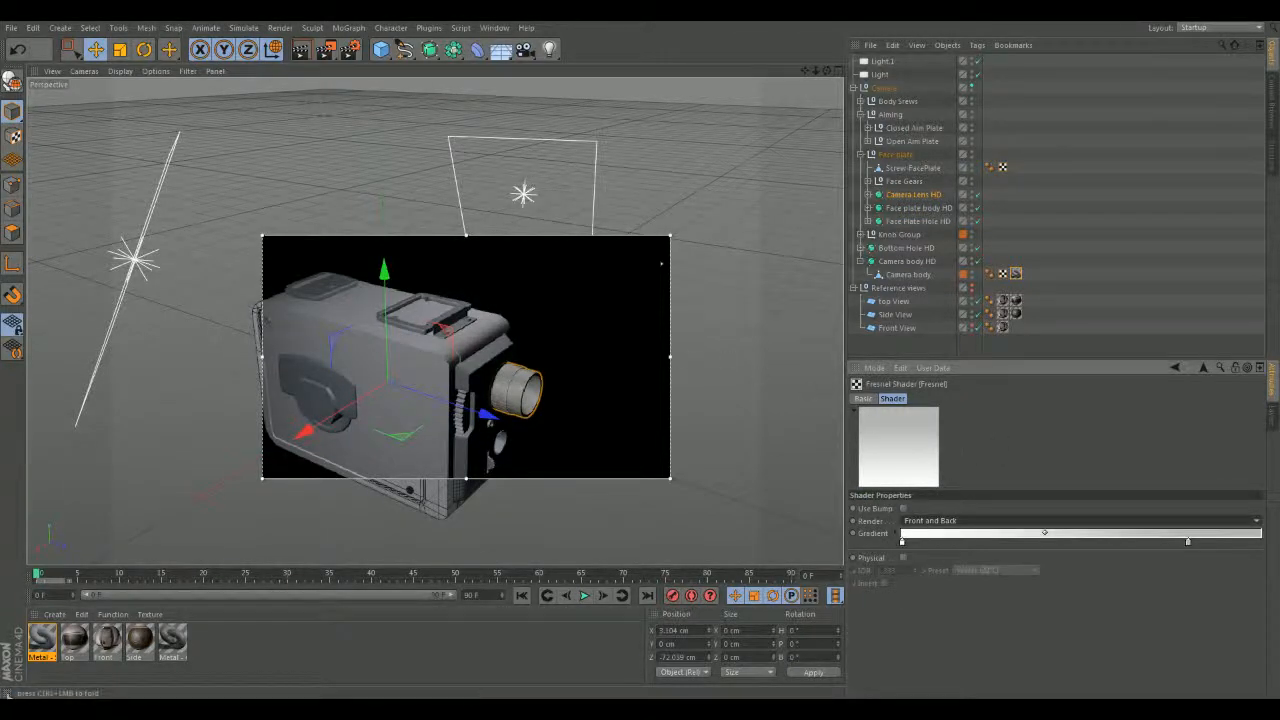
pyautogui.click(42, 640)
pyautogui.scroll(-2, 1053, 585)
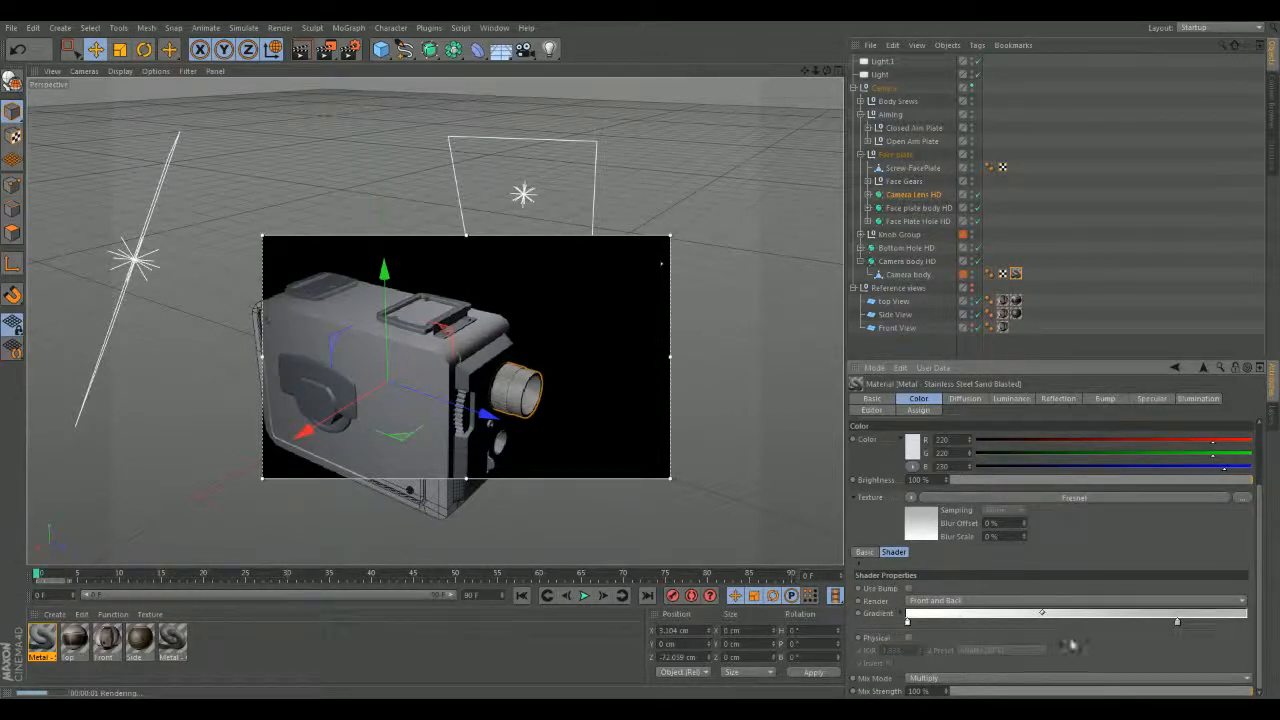
pyautogui.scroll(2, 1013, 615)
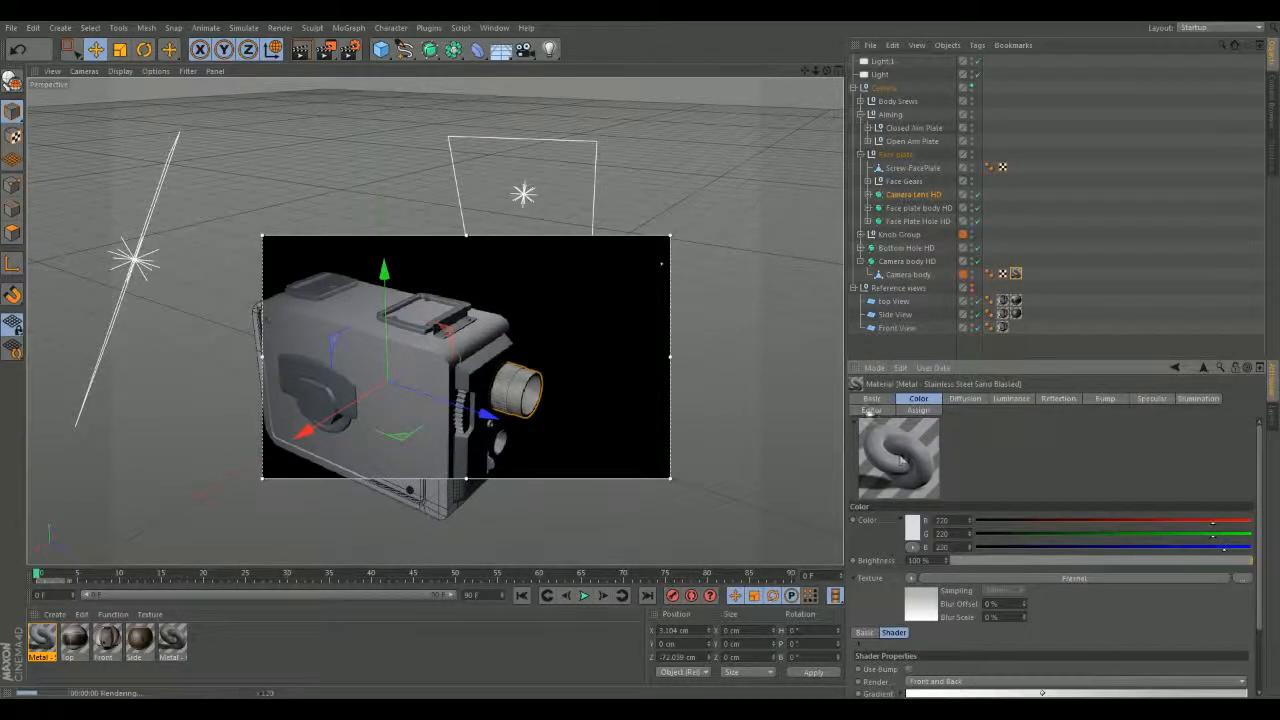
pyautogui.click(871, 400)
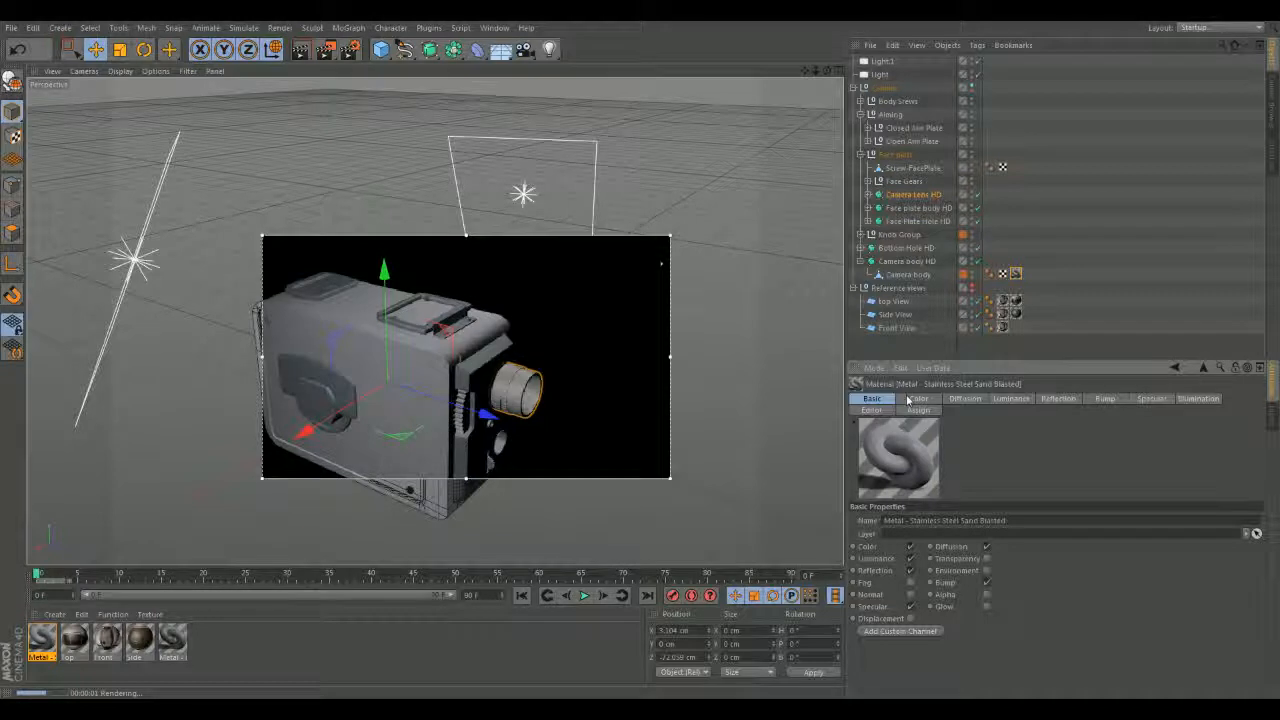
# - In the material's Diffusion channel, raise the texture's Blur Offset to 27% and increase its Blur Scale
pyautogui.click(962, 398)
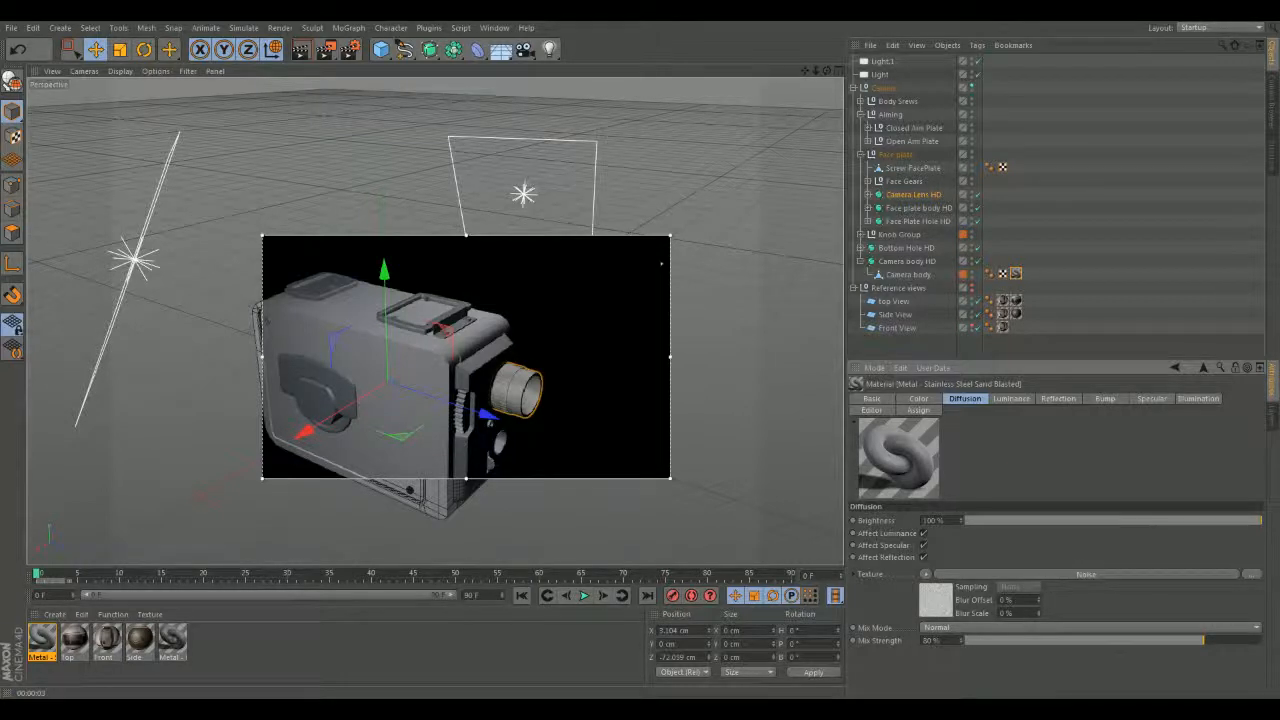
pyautogui.moveTo(1038, 600); pyautogui.dragTo(1039, 601)
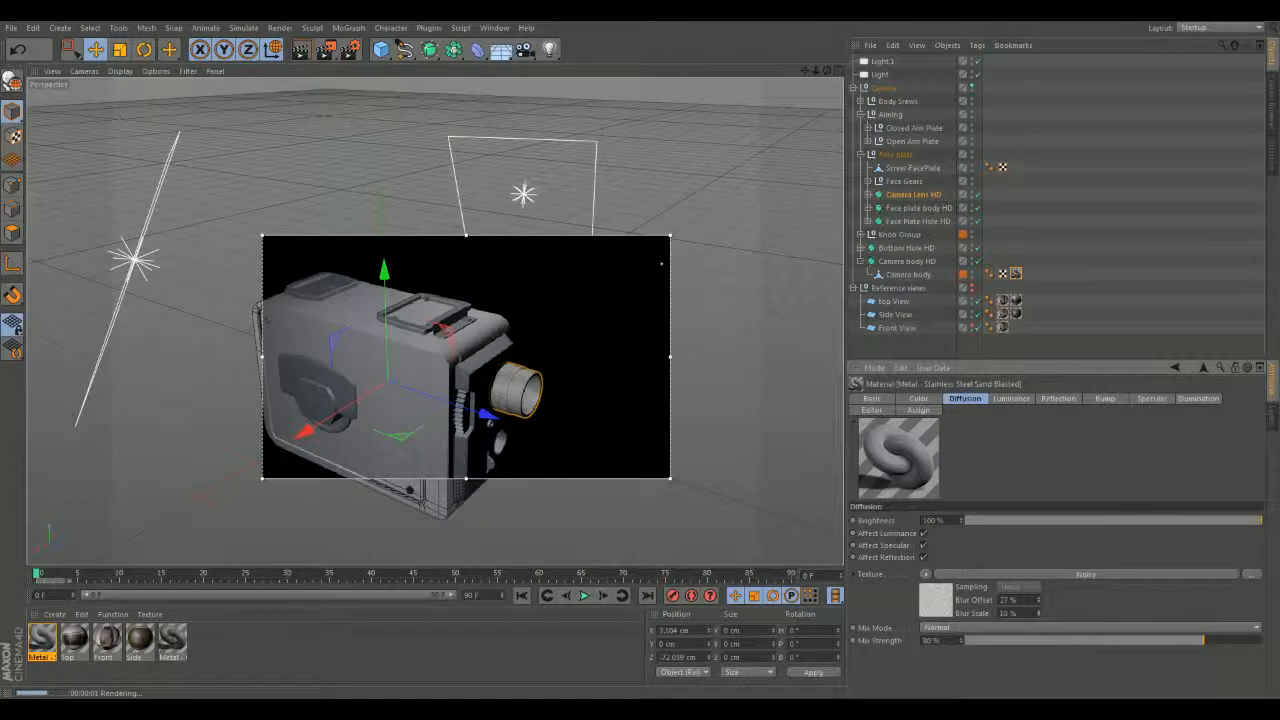
pyautogui.moveTo(1038, 613); pyautogui.dragTo(1038, 609)
# - Raise the brightness of the material's Reflection channel to 99%
pyautogui.click(1022, 398)
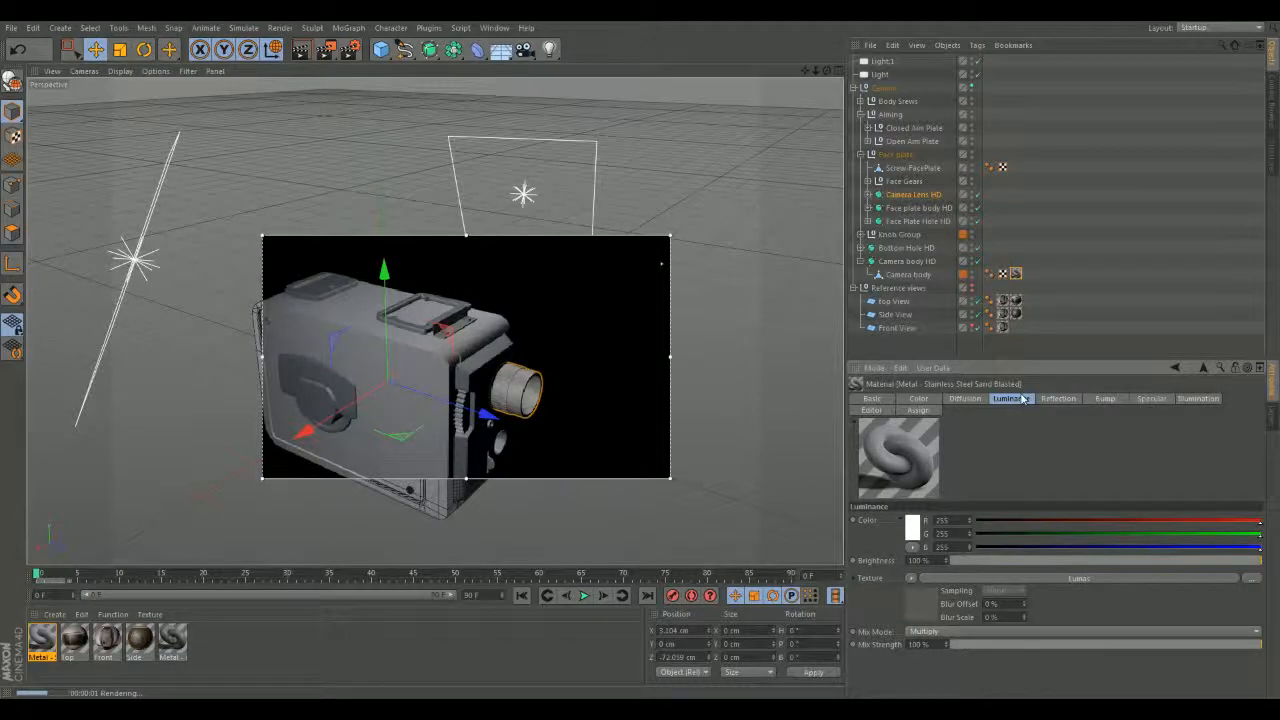
pyautogui.click(1057, 398)
pyautogui.moveTo(971, 563); pyautogui.dragTo(1262, 566)
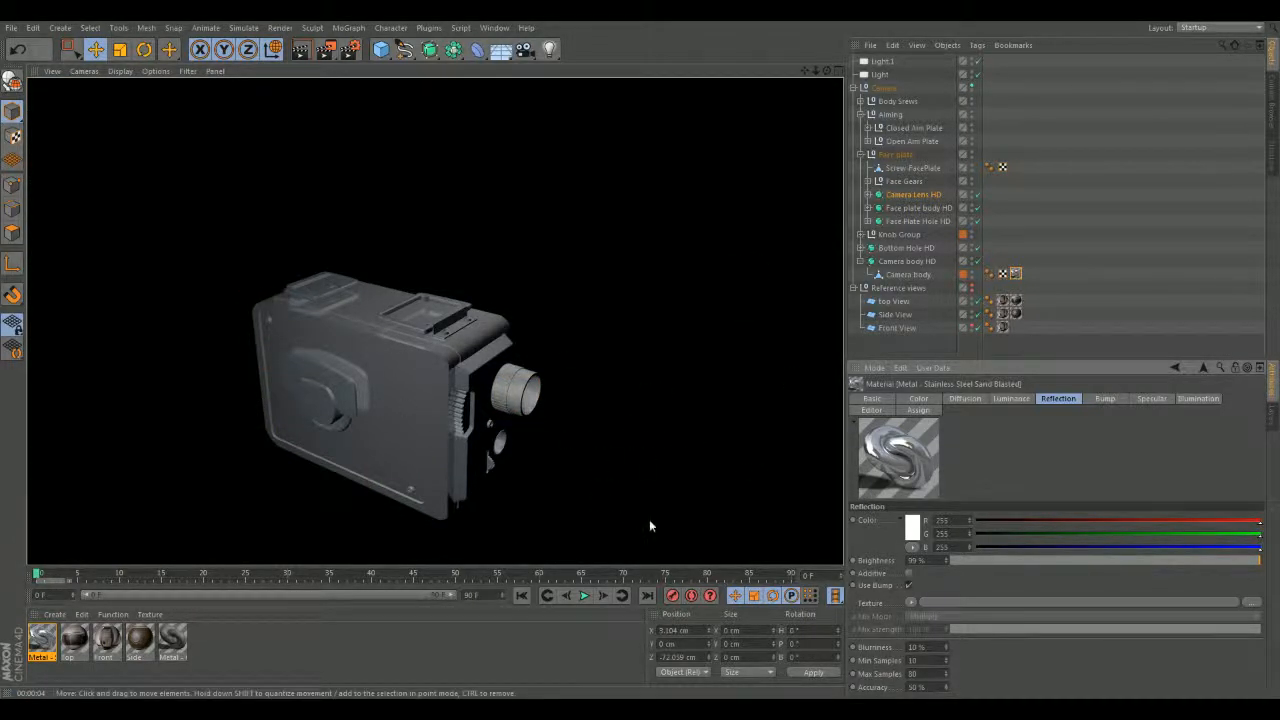
# - Set the color of the Lumas shader in the material's Luminance channel to white and re-render the view
pyautogui.click(1010, 399)
pyautogui.click(916, 603)
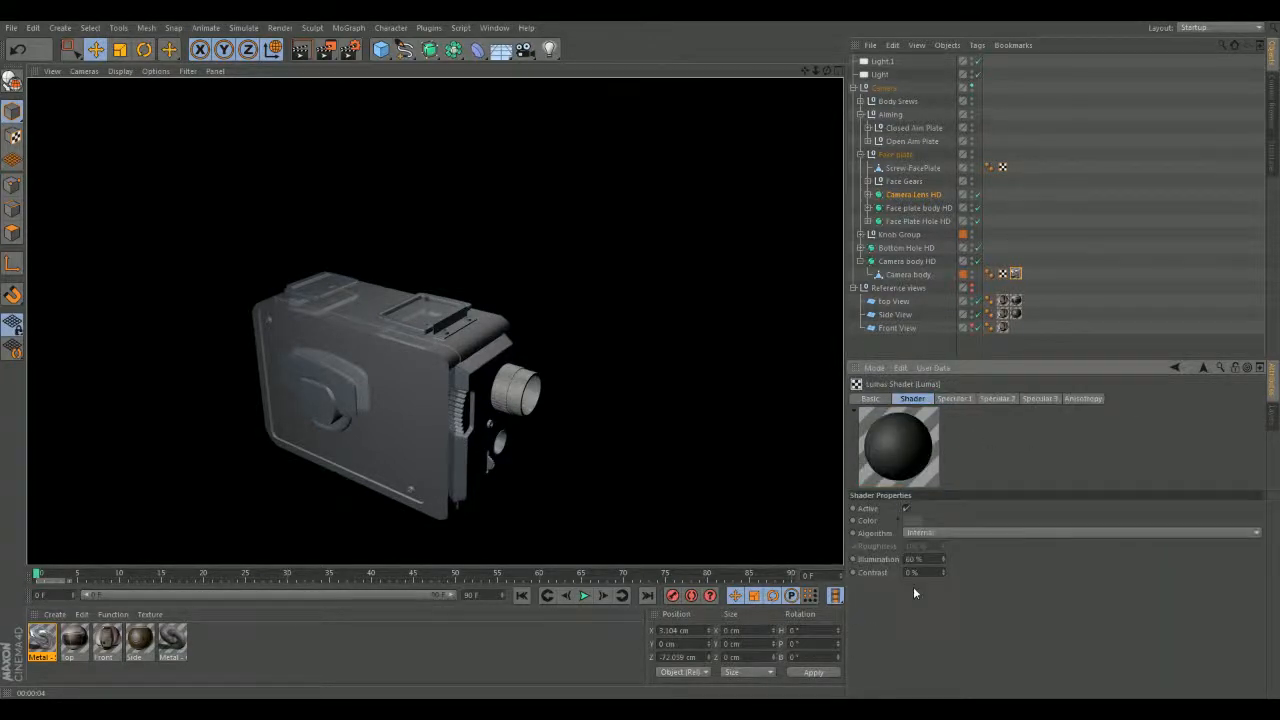
pyautogui.click(910, 521)
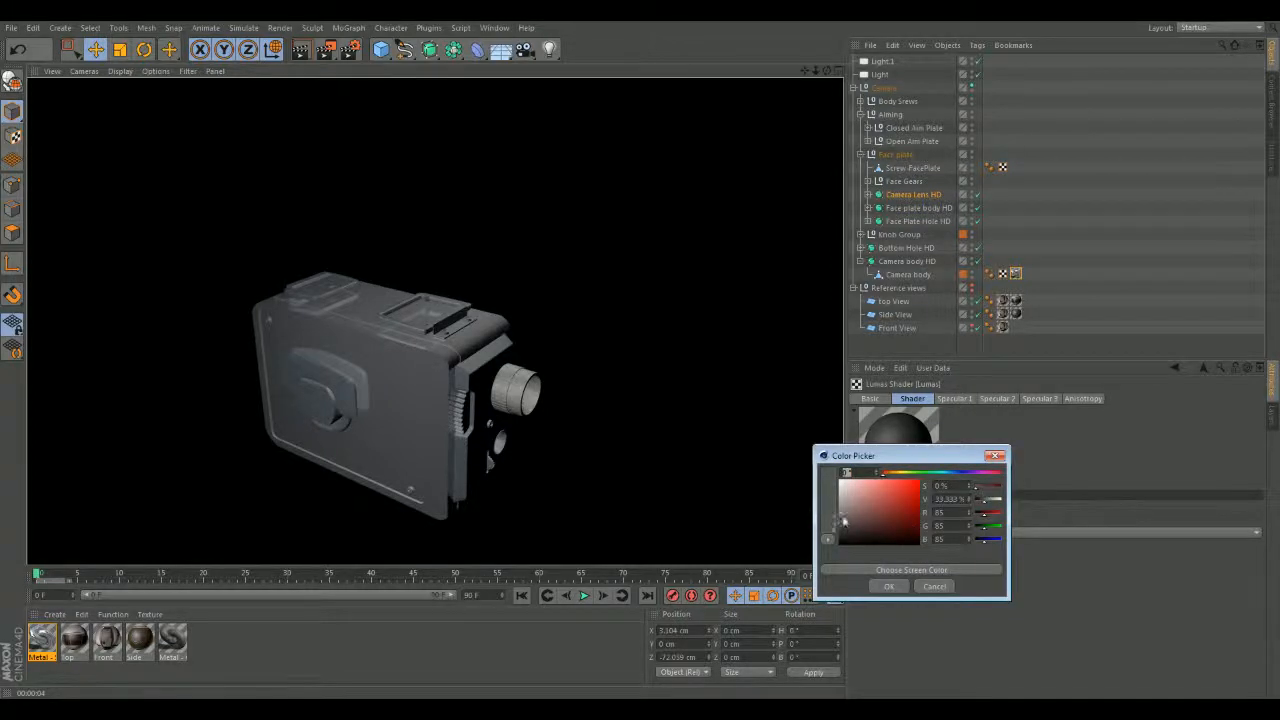
pyautogui.click(889, 586)
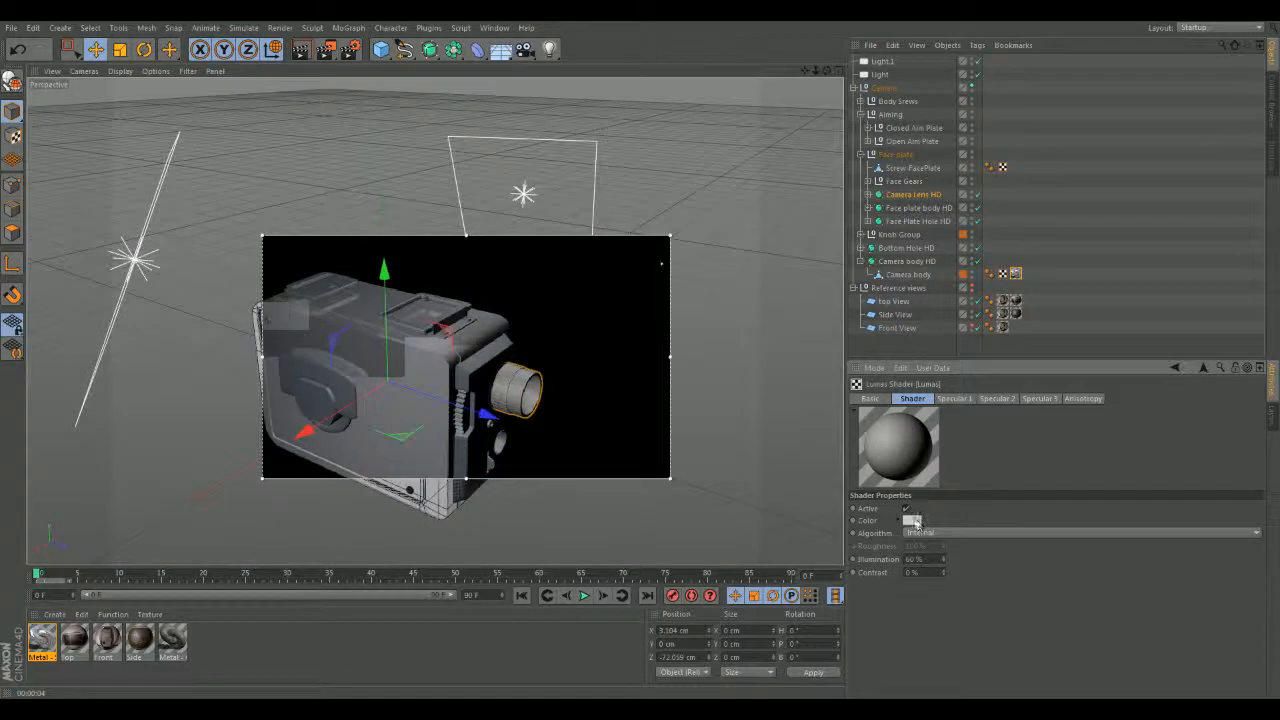
pyautogui.click(916, 522)
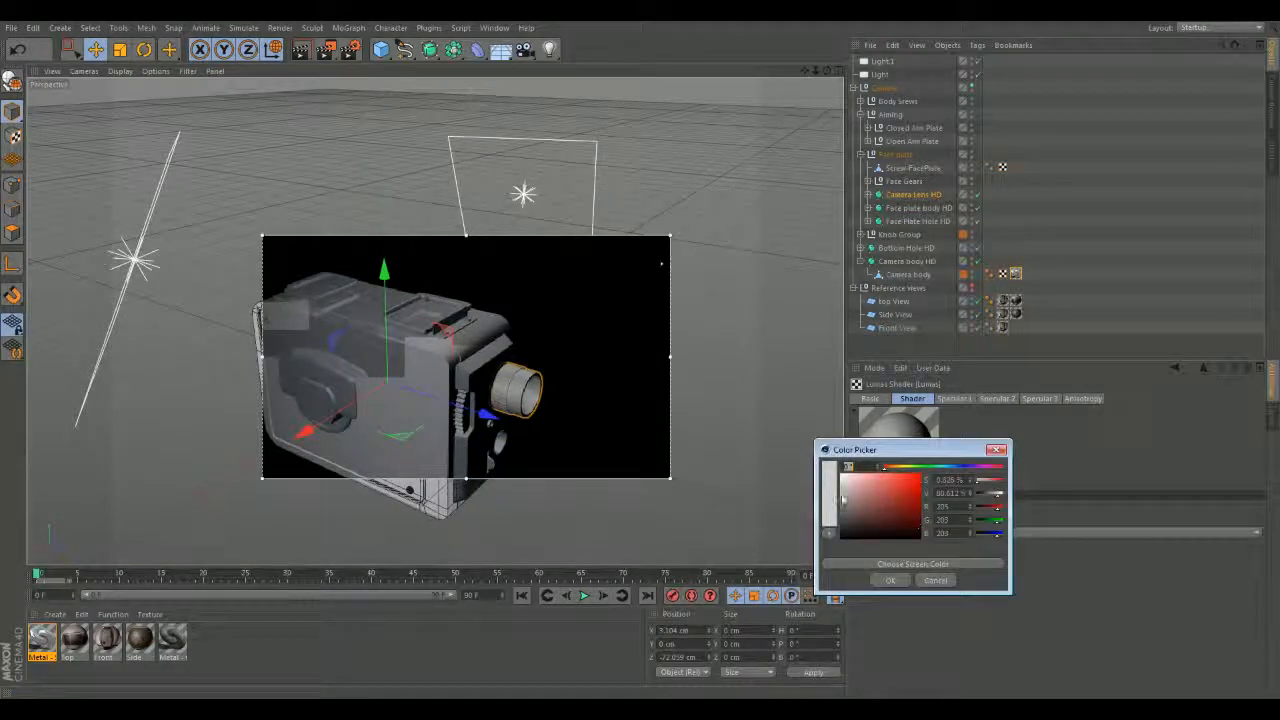
pyautogui.click(895, 581)
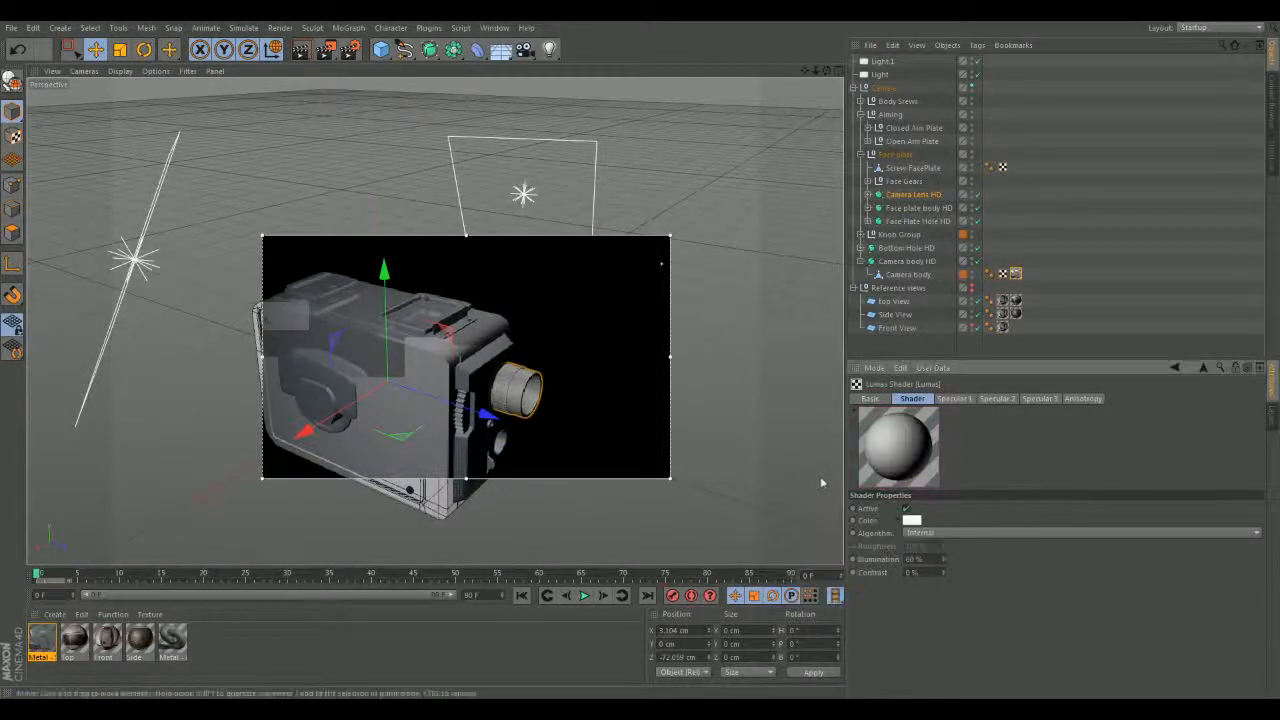
pyautogui.click(316, 56)
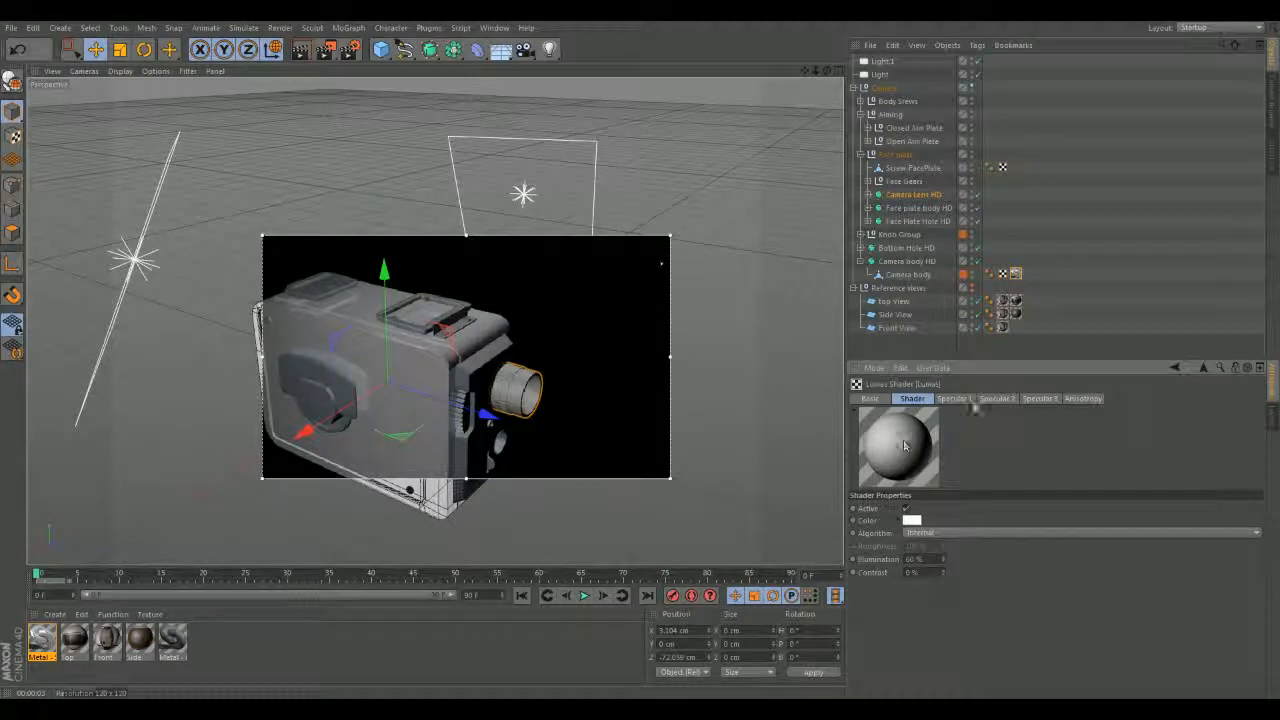
# - Review the Lumas shader's three specular layers and its anisotropy settings
pyautogui.click(955, 398)
pyautogui.click(997, 398)
pyautogui.click(1039, 398)
pyautogui.click(1068, 399)
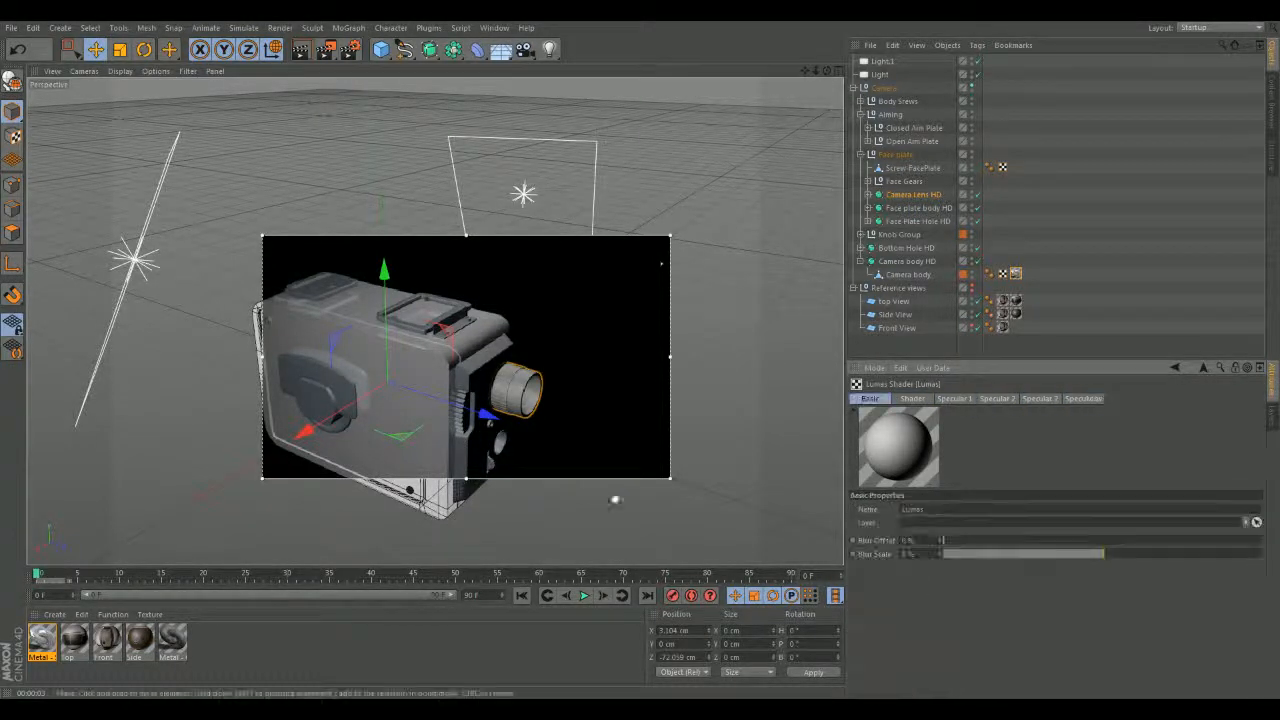
# - Set the base color in the stainless steel material's Color channel to white (255, 255, 255) and re-render the view
pyautogui.click(44, 645)
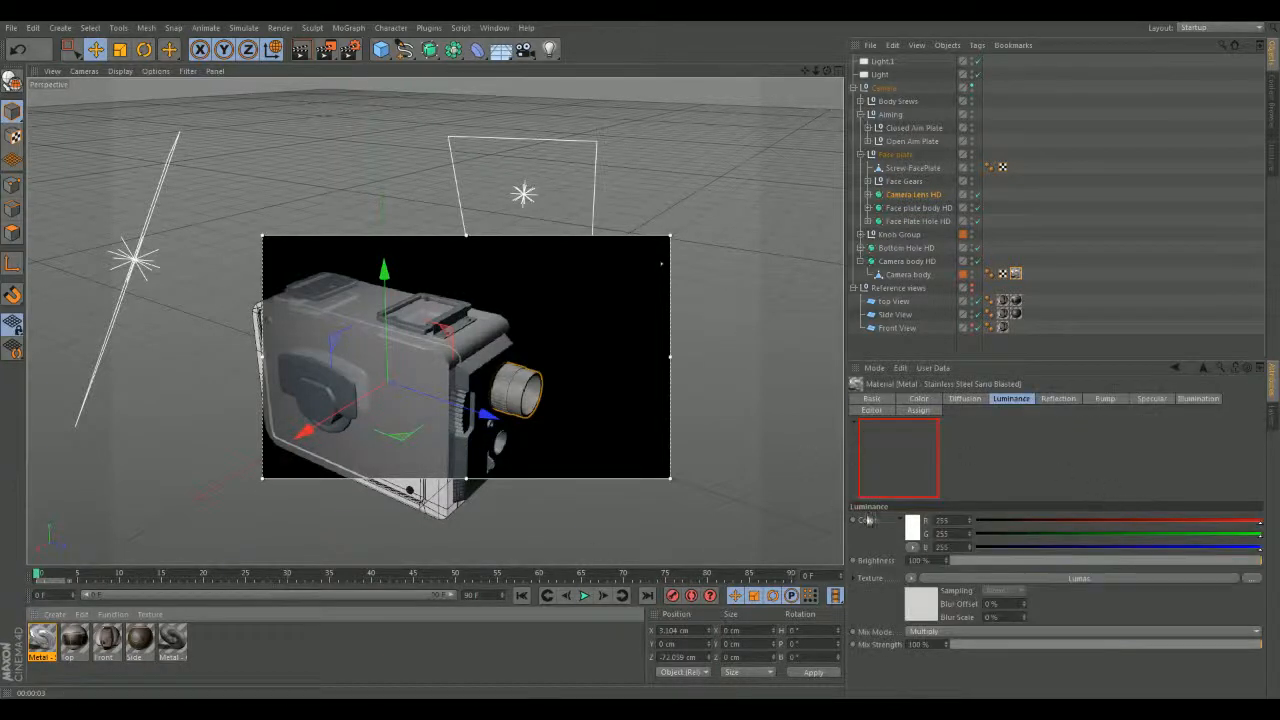
pyautogui.click(968, 399)
pyautogui.click(1056, 399)
pyautogui.click(919, 399)
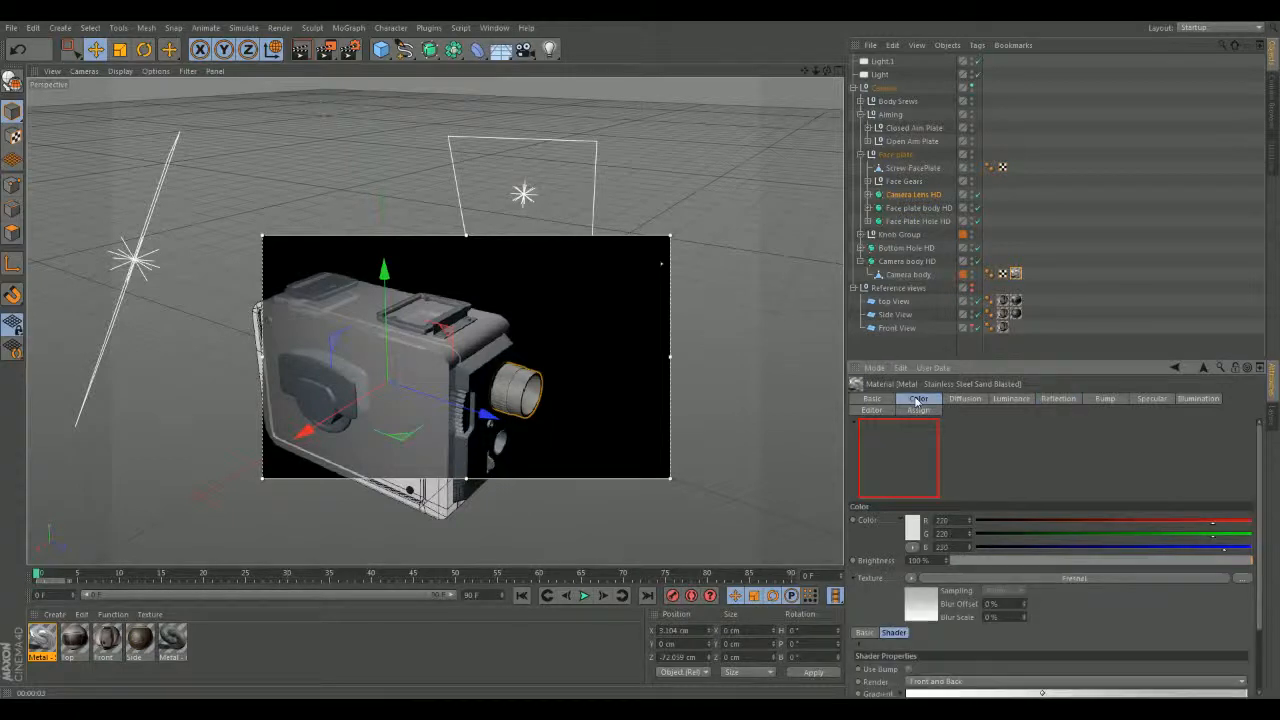
pyautogui.click(910, 528)
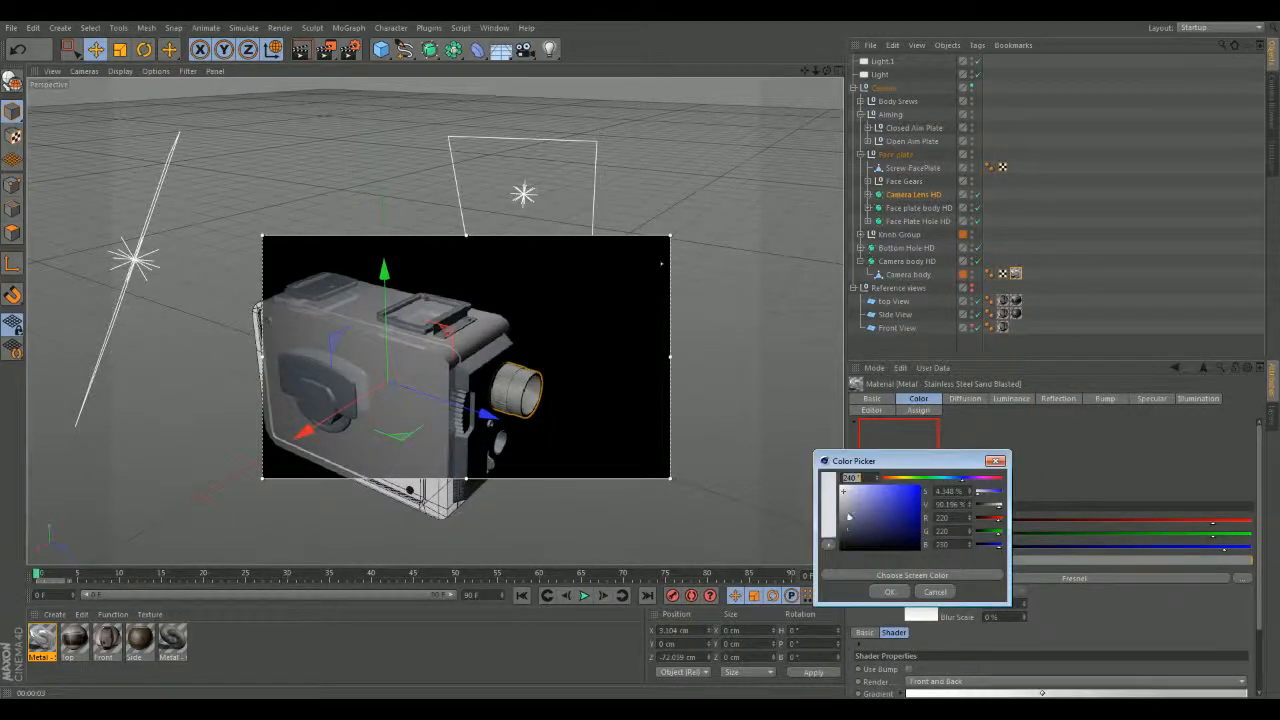
pyautogui.click(889, 592)
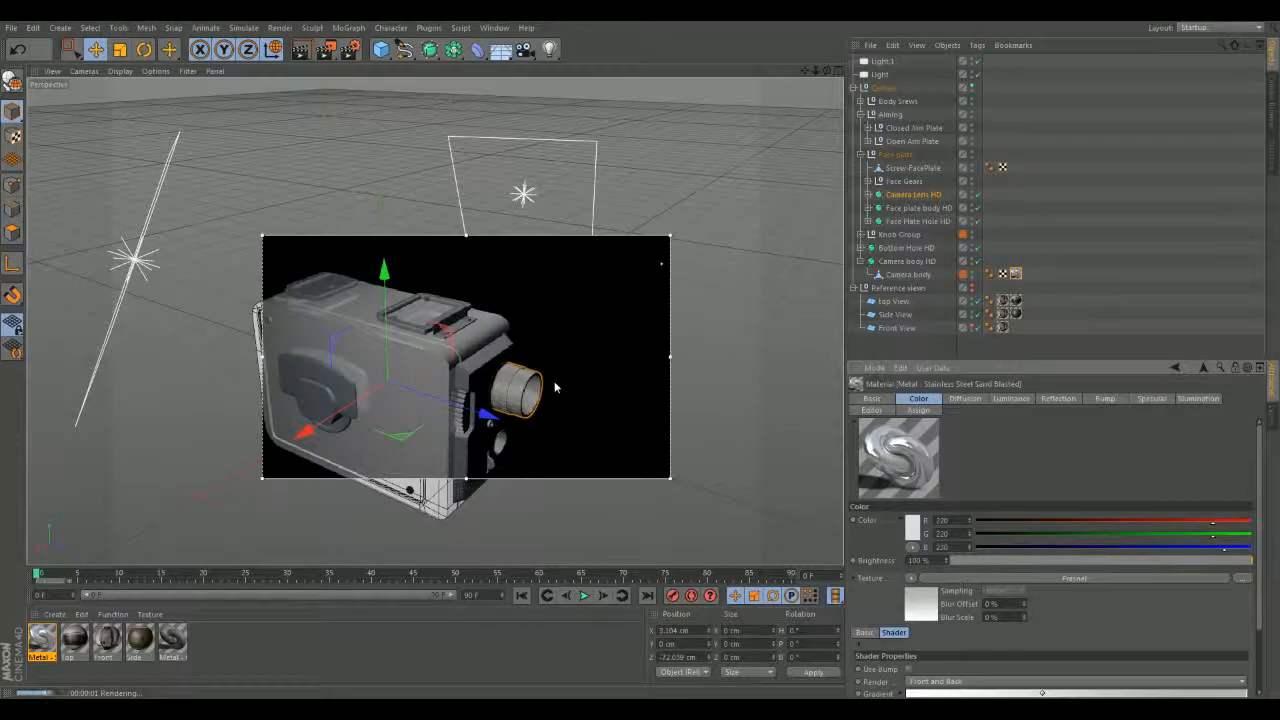
pyautogui.click(911, 533)
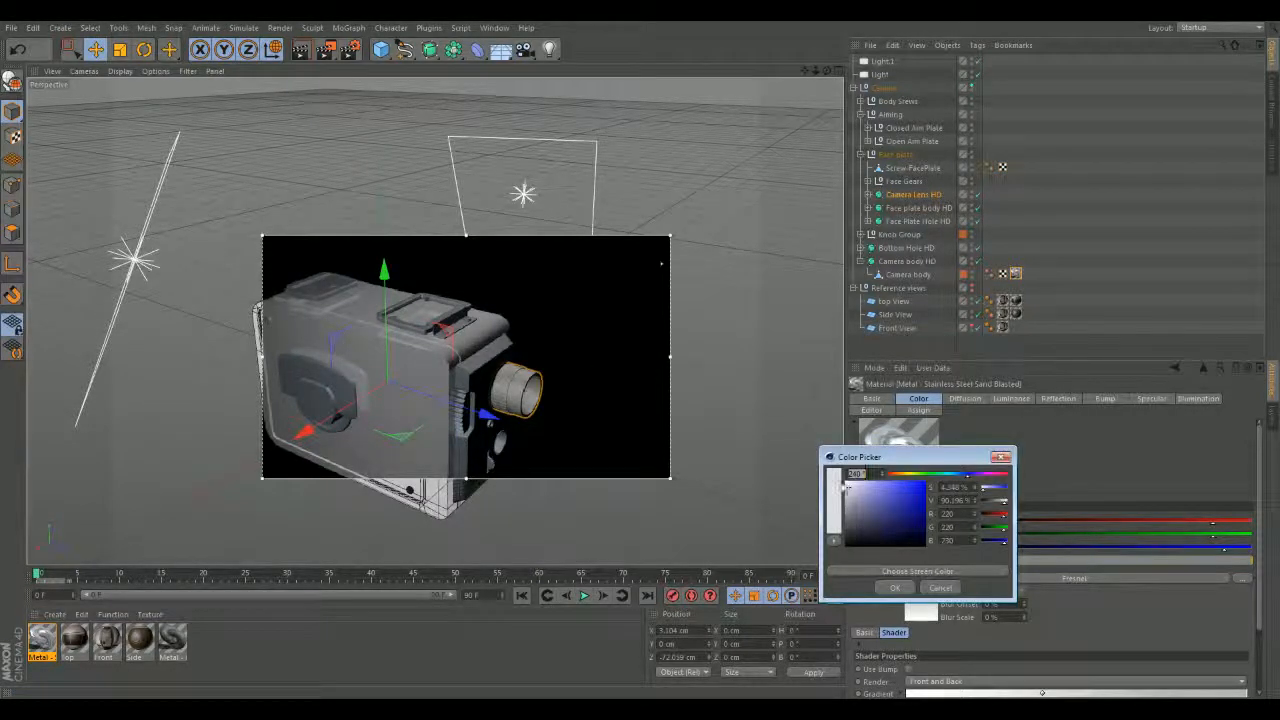
pyautogui.moveTo(848, 487); pyautogui.dragTo(810, 455)
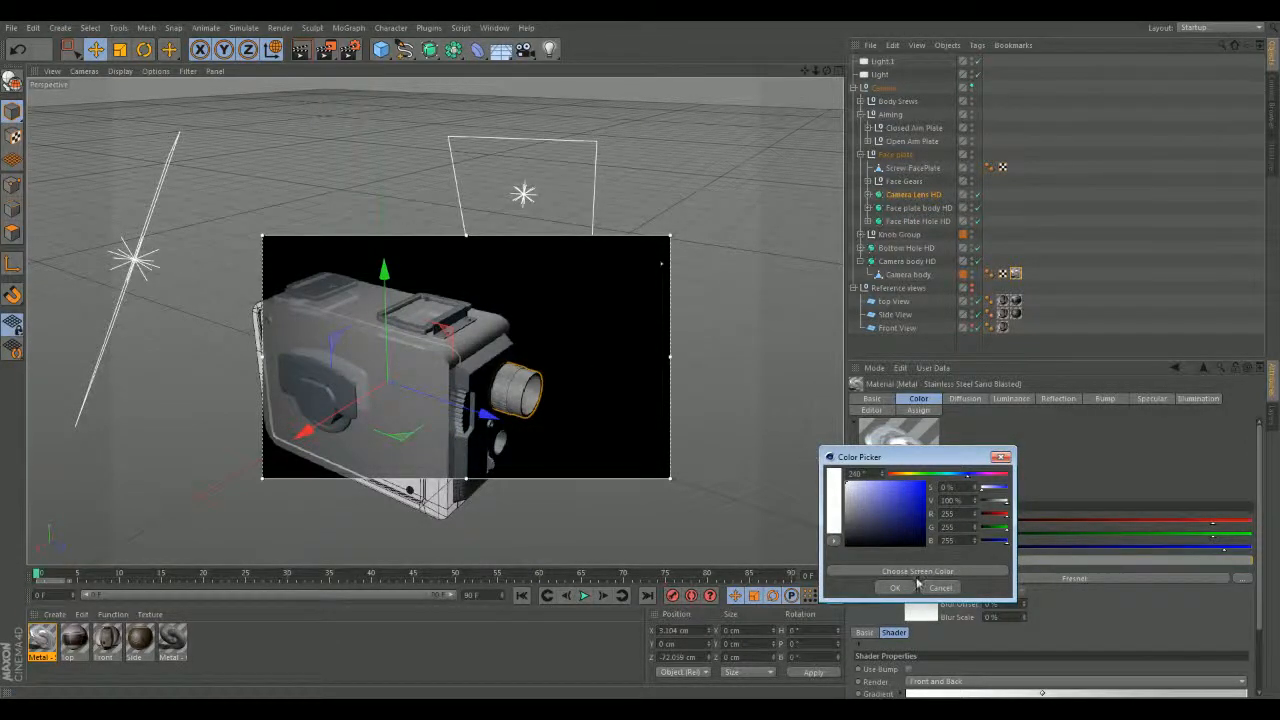
pyautogui.click(896, 587)
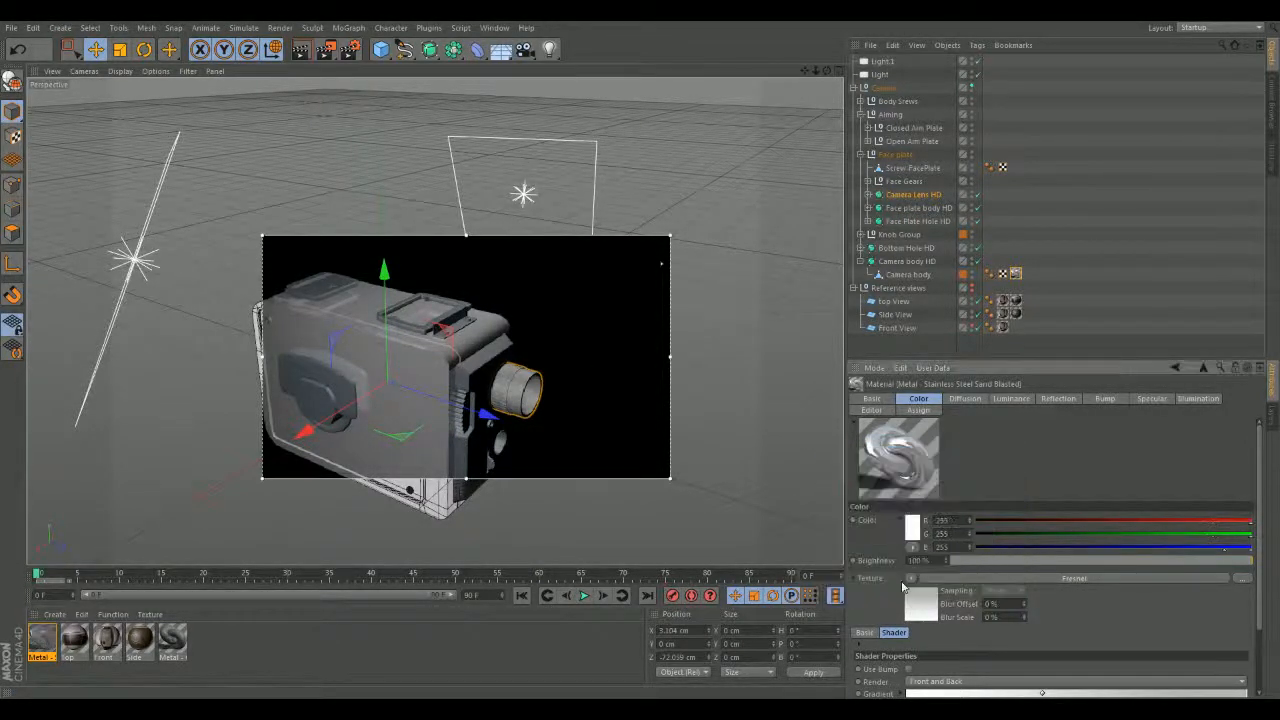
pyautogui.click(300, 50)
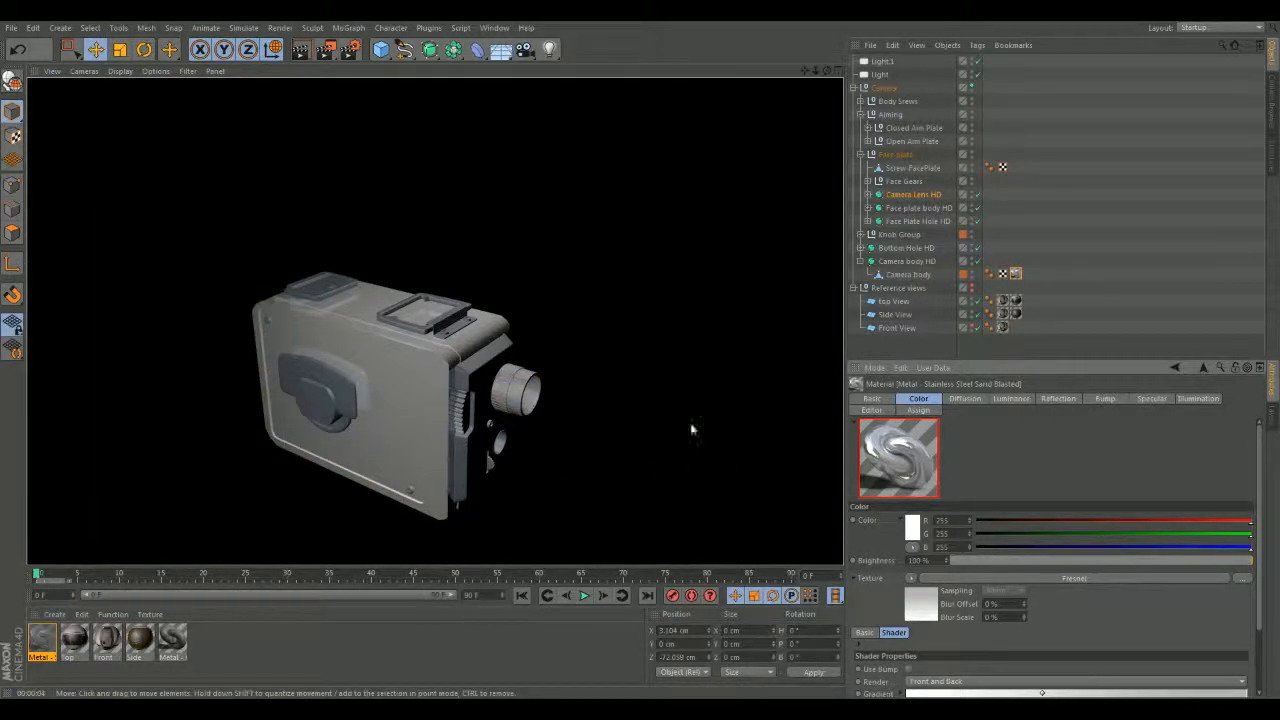
# - Enable Additive in the material's Reflection channel and re-render the view
pyautogui.click(1048, 397)
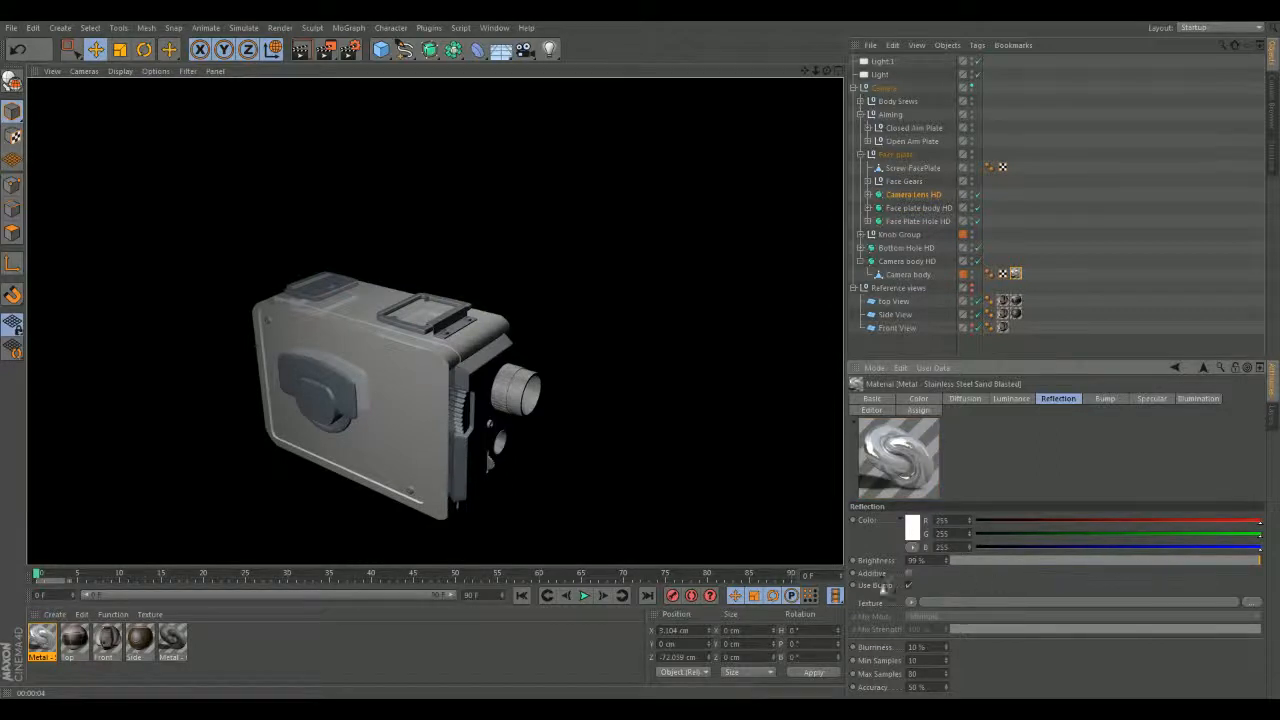
pyautogui.click(907, 574)
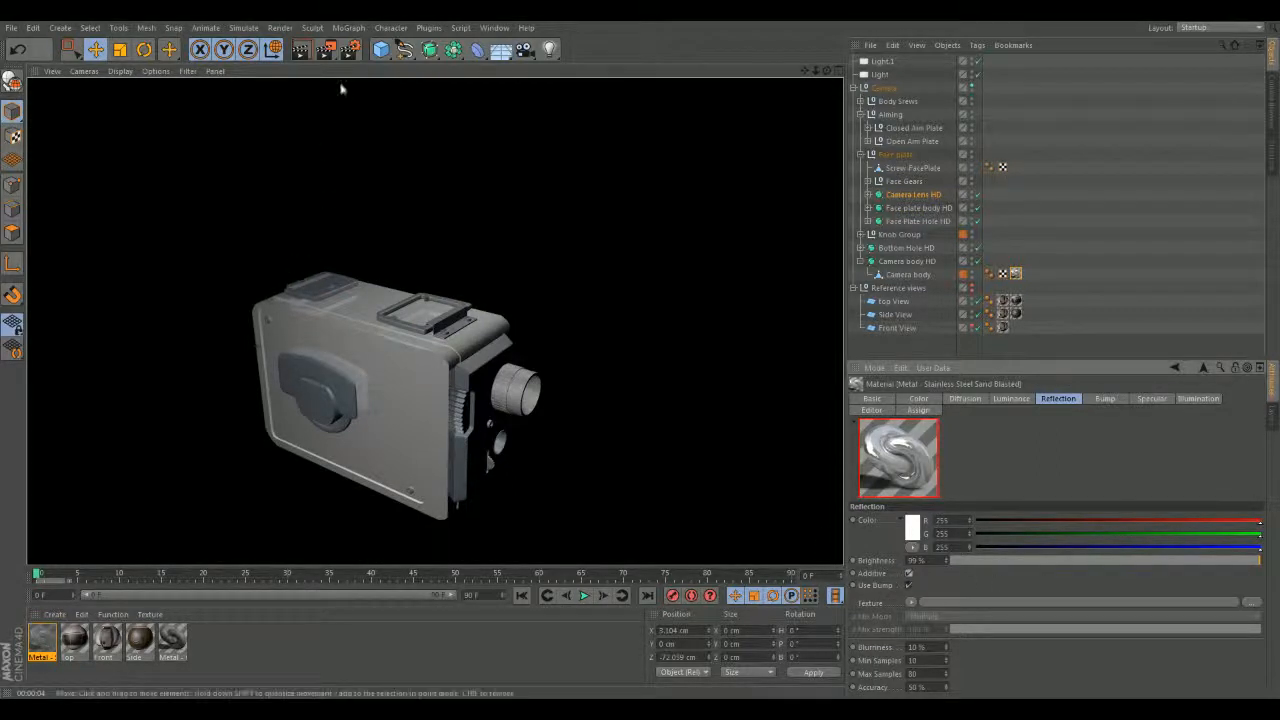
pyautogui.hotkey('alt', 'r')
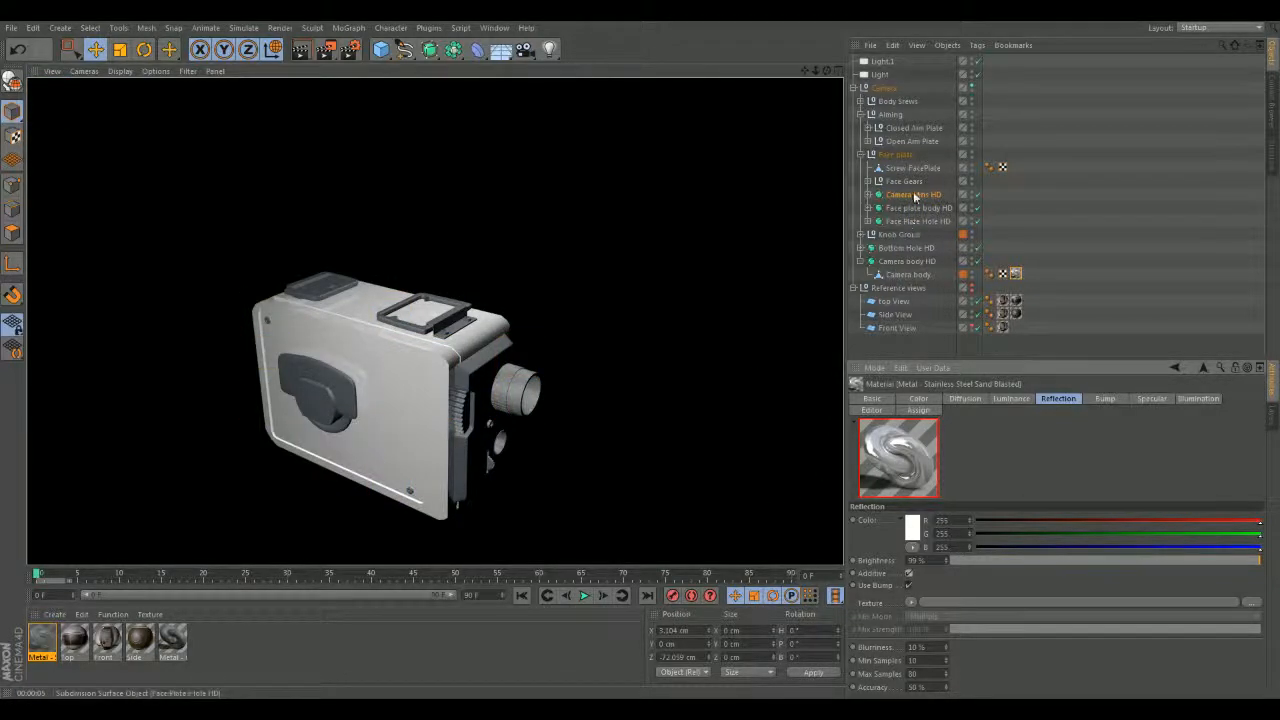
# - Set the editor subdivision of the Camera body HD subdivision surface to 2
pyautogui.click(918, 262)
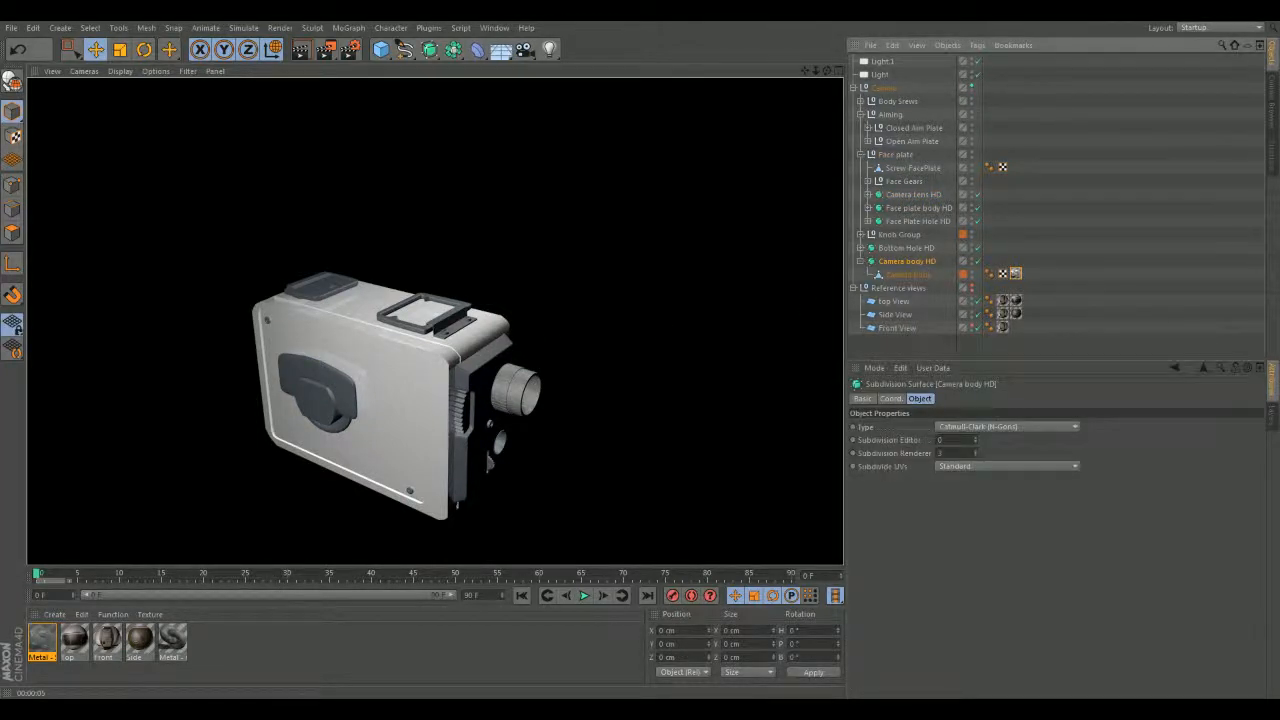
pyautogui.click(950, 440)
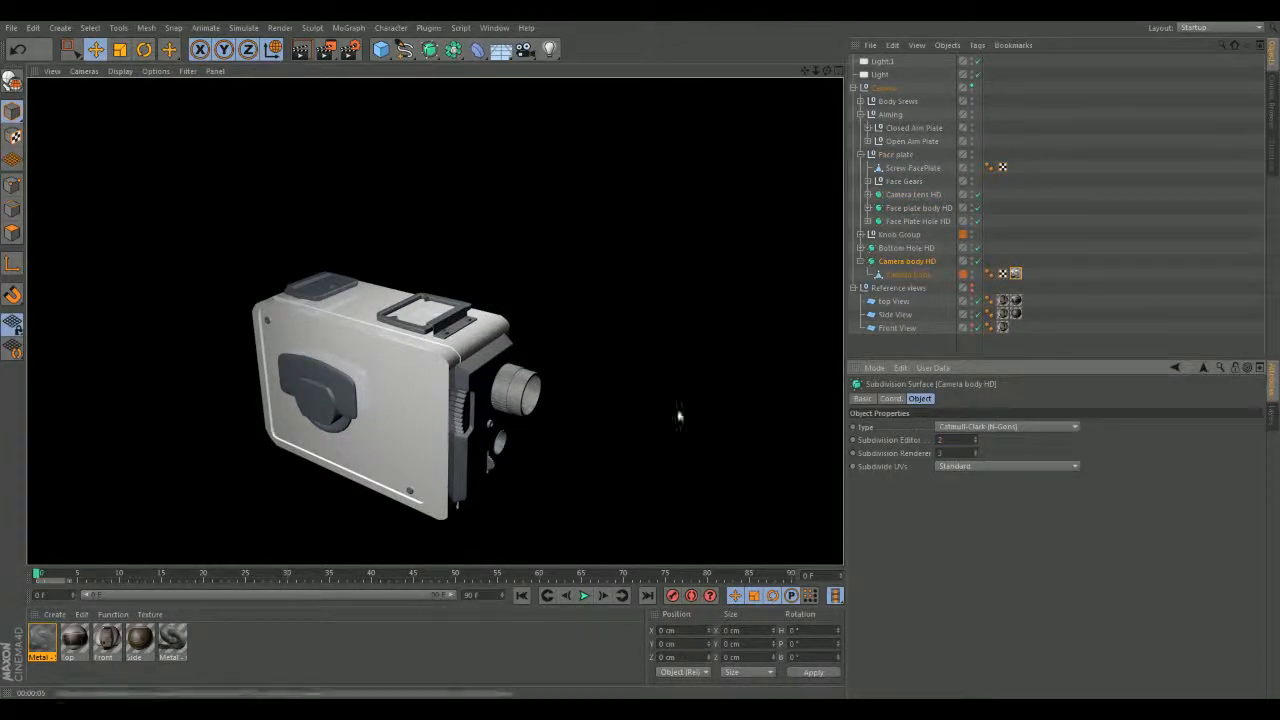
pyautogui.press('Return')
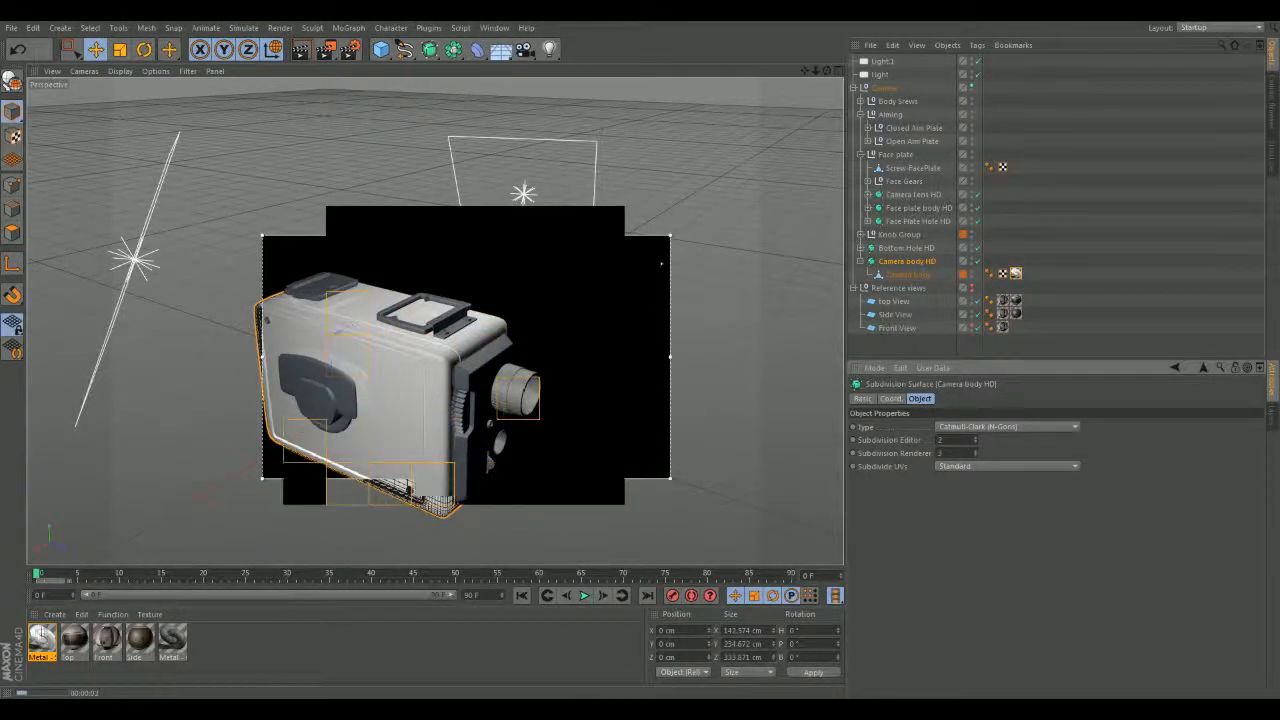
# - Replace the Noise texture in the stainless steel material's Bump channel with the Metal surface shader
pyautogui.click(42, 638)
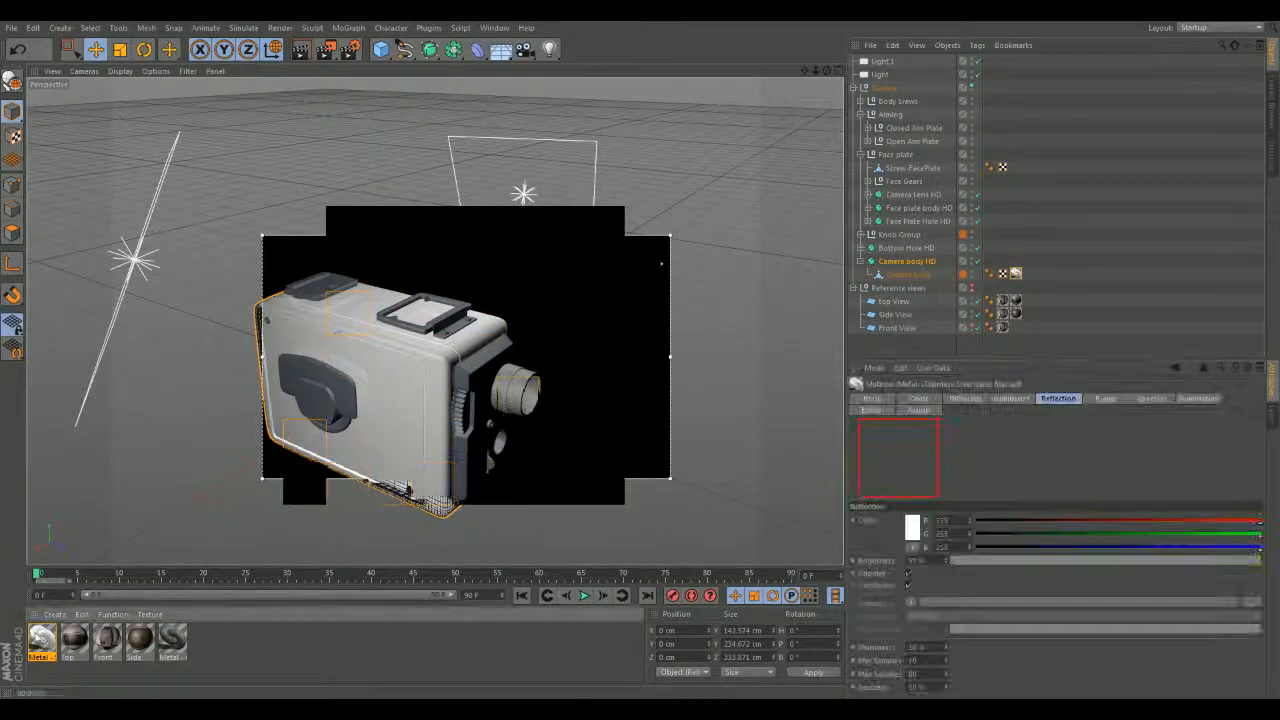
pyautogui.click(1106, 398)
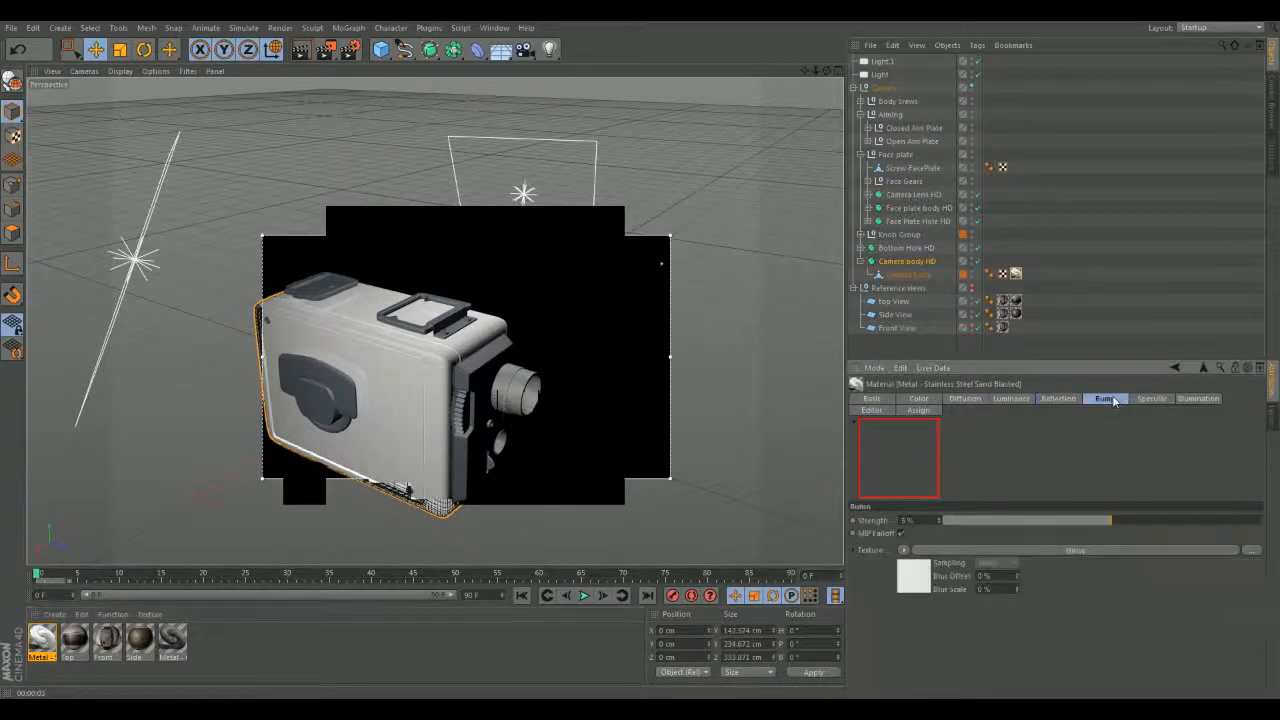
pyautogui.click(913, 582)
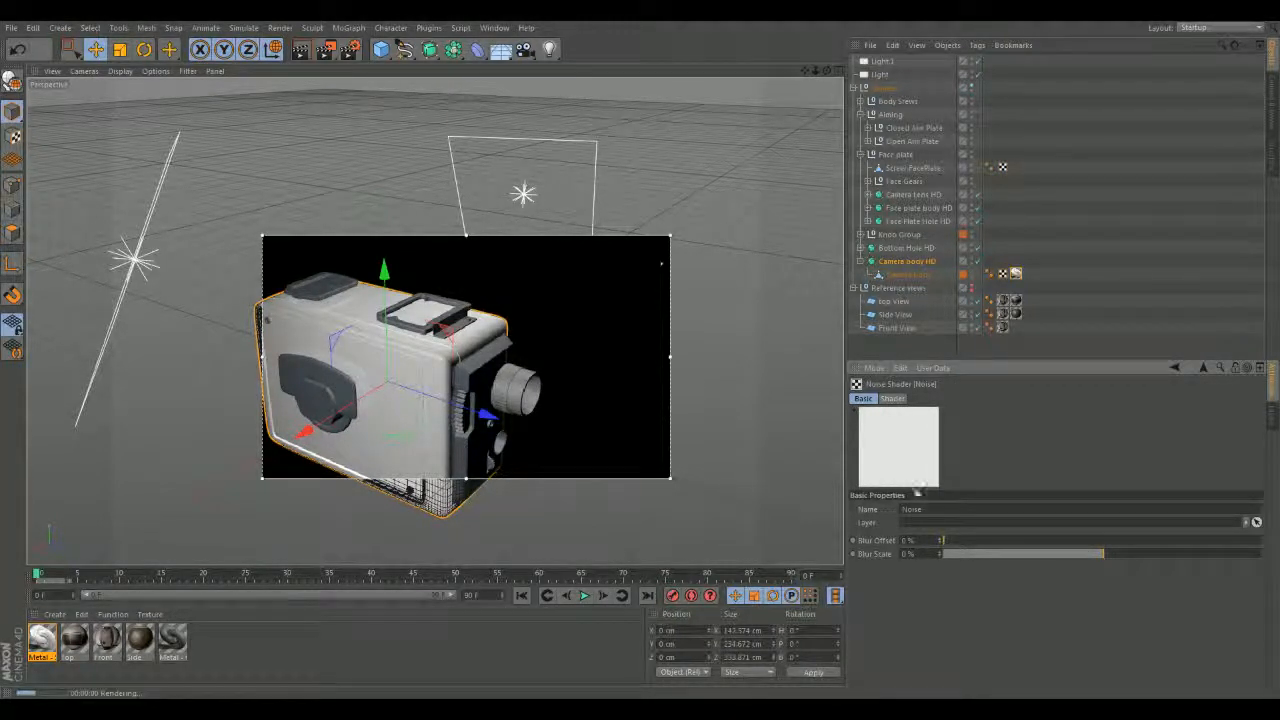
pyautogui.click(43, 643)
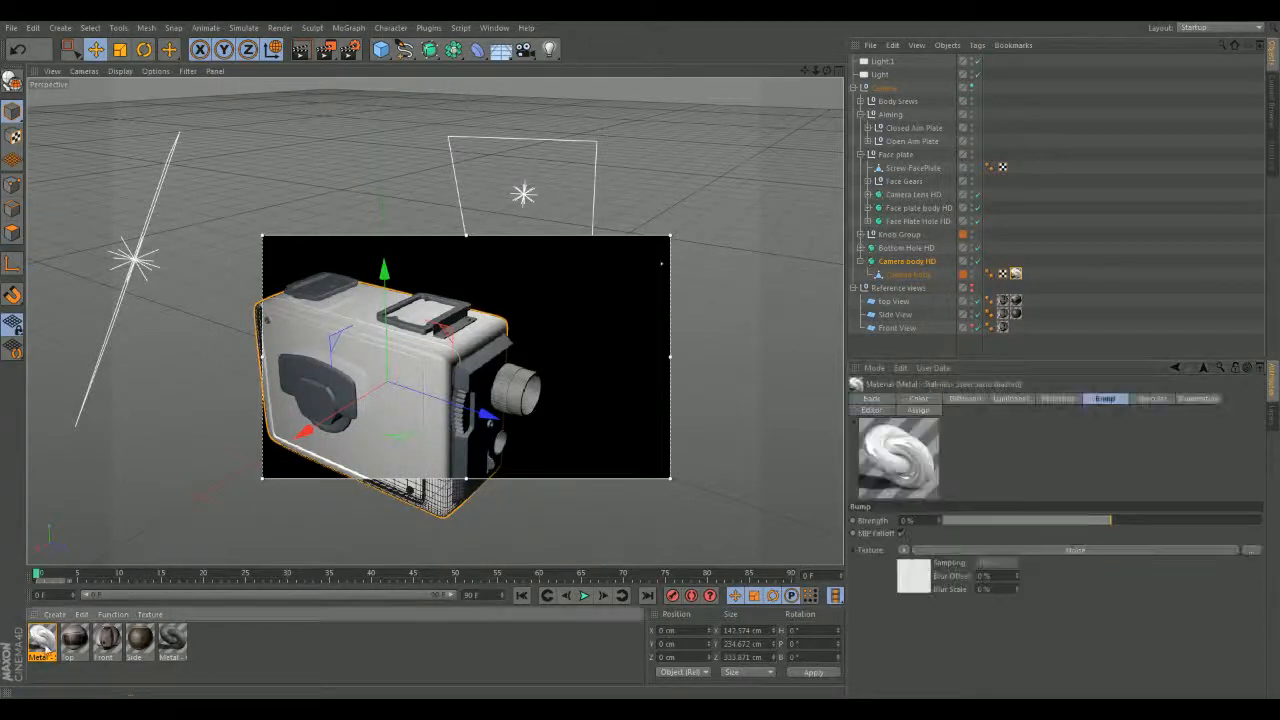
pyautogui.click(903, 550)
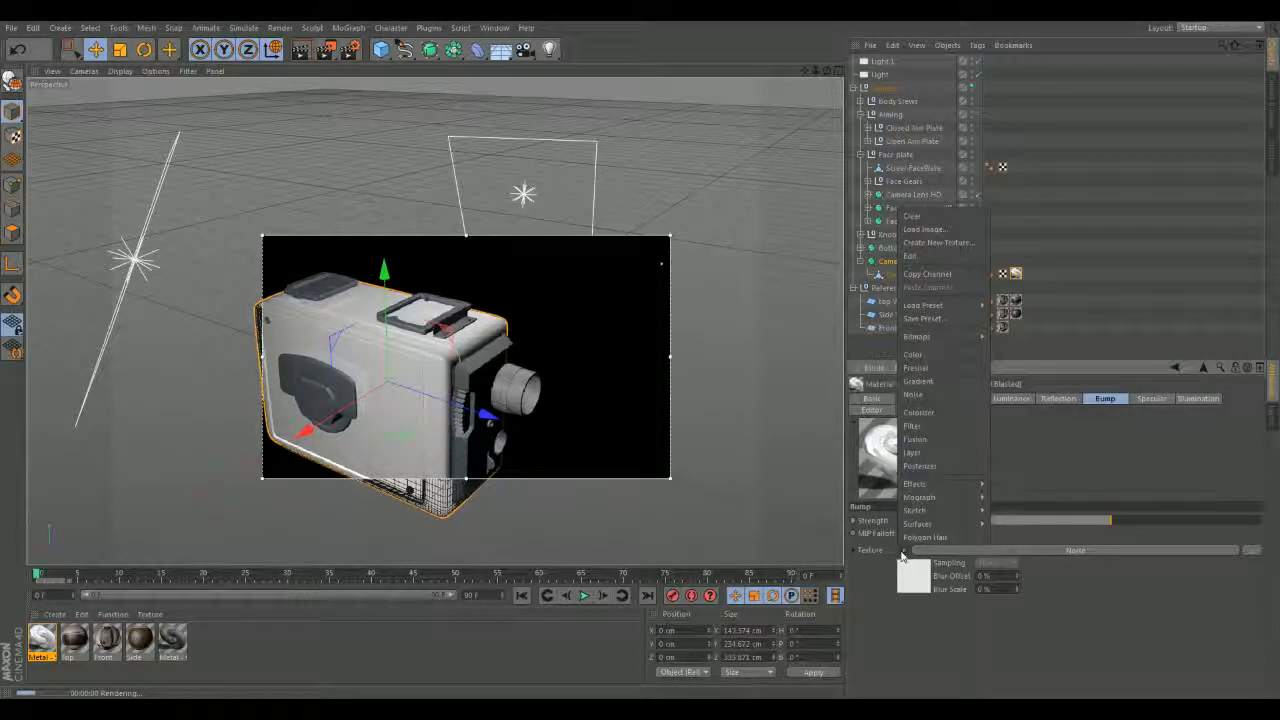
pyautogui.moveTo(946, 524)
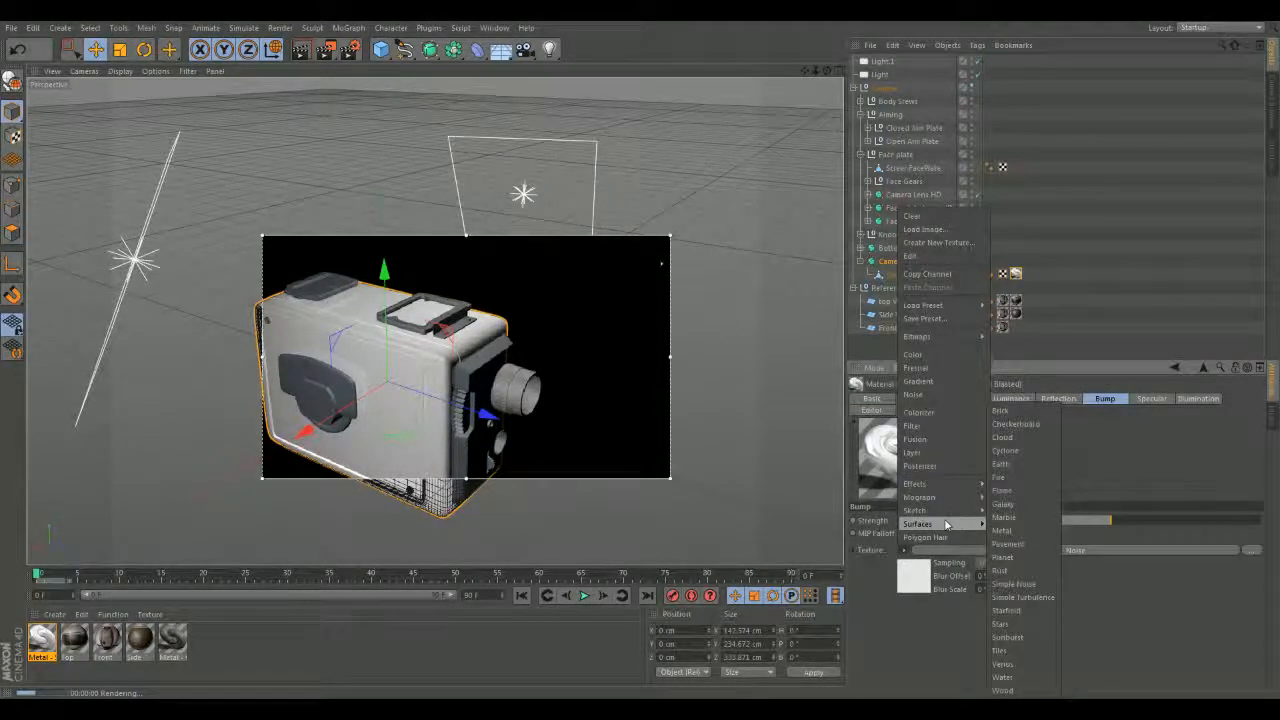
pyautogui.click(1037, 637)
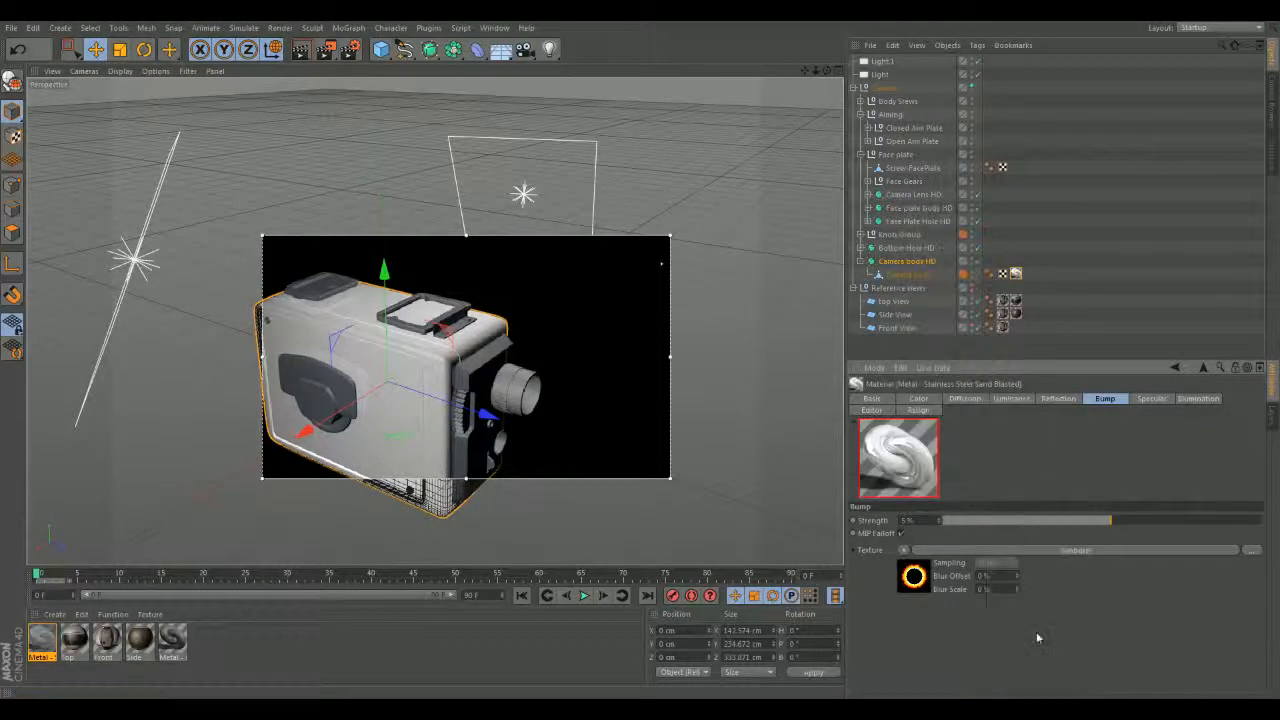
pyautogui.click(903, 551)
pyautogui.moveTo(940, 525)
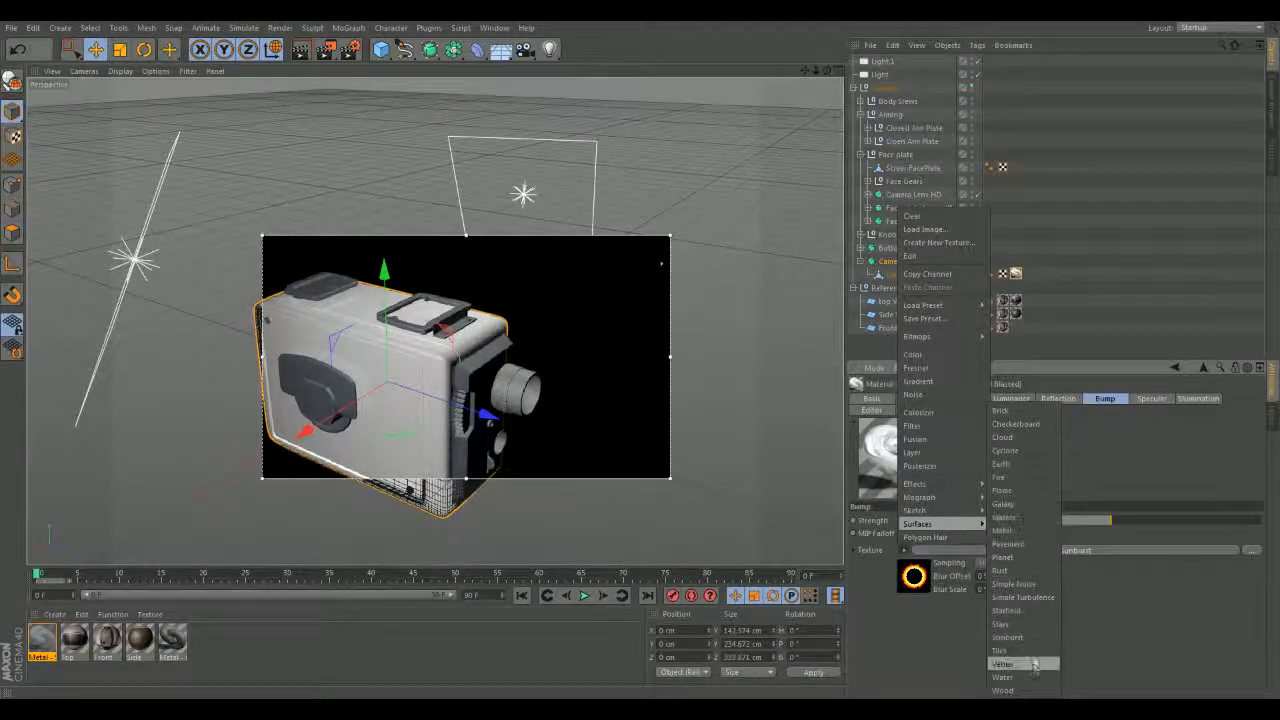
pyautogui.click(1017, 531)
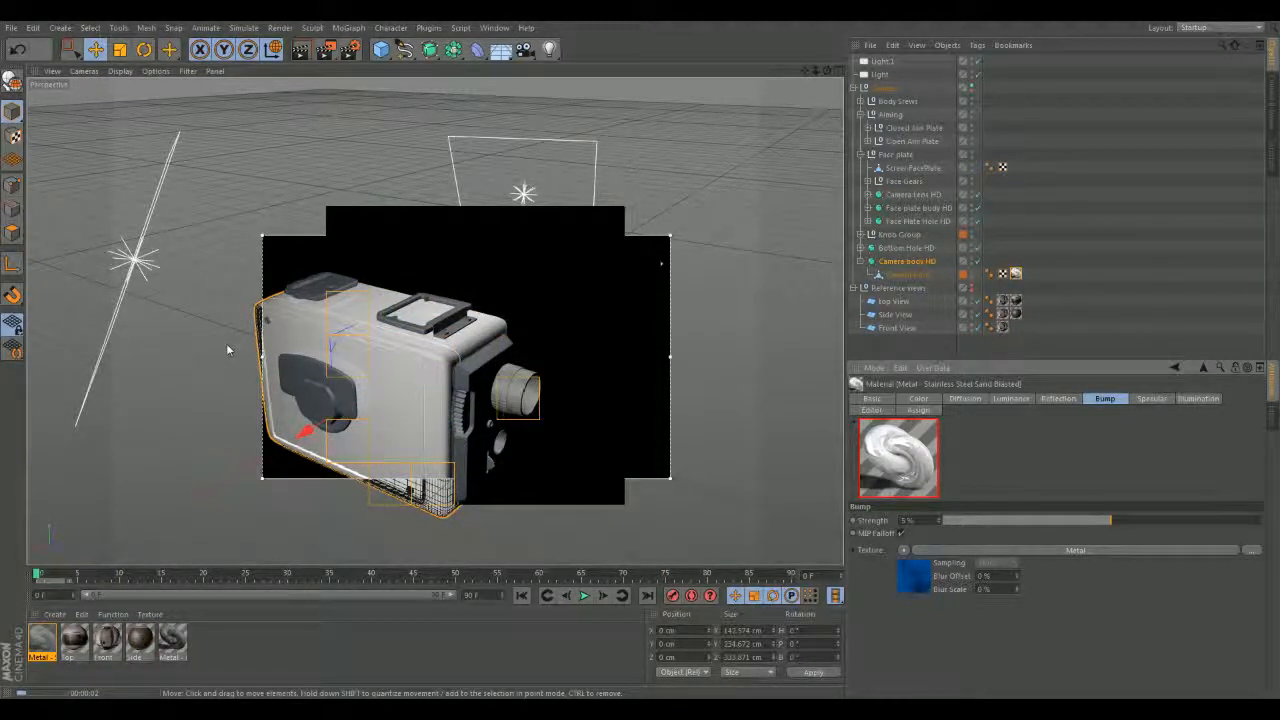
pyautogui.click(1060, 399)
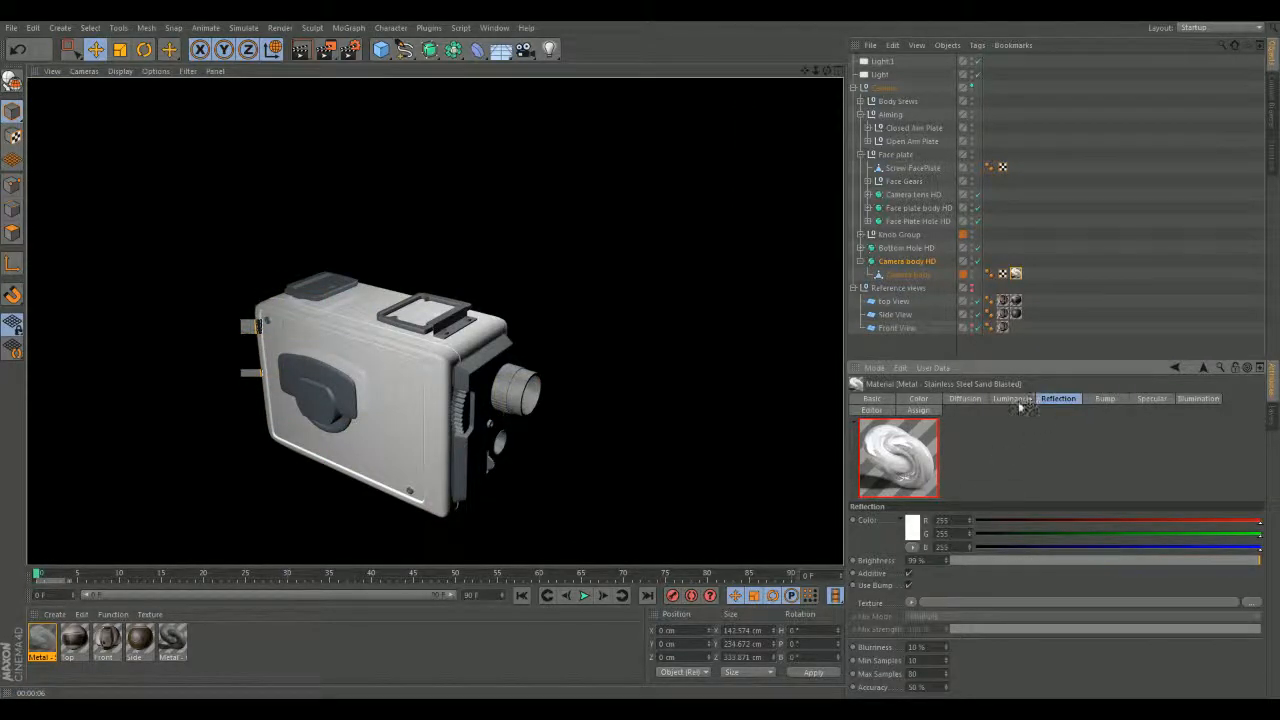
pyautogui.click(1018, 400)
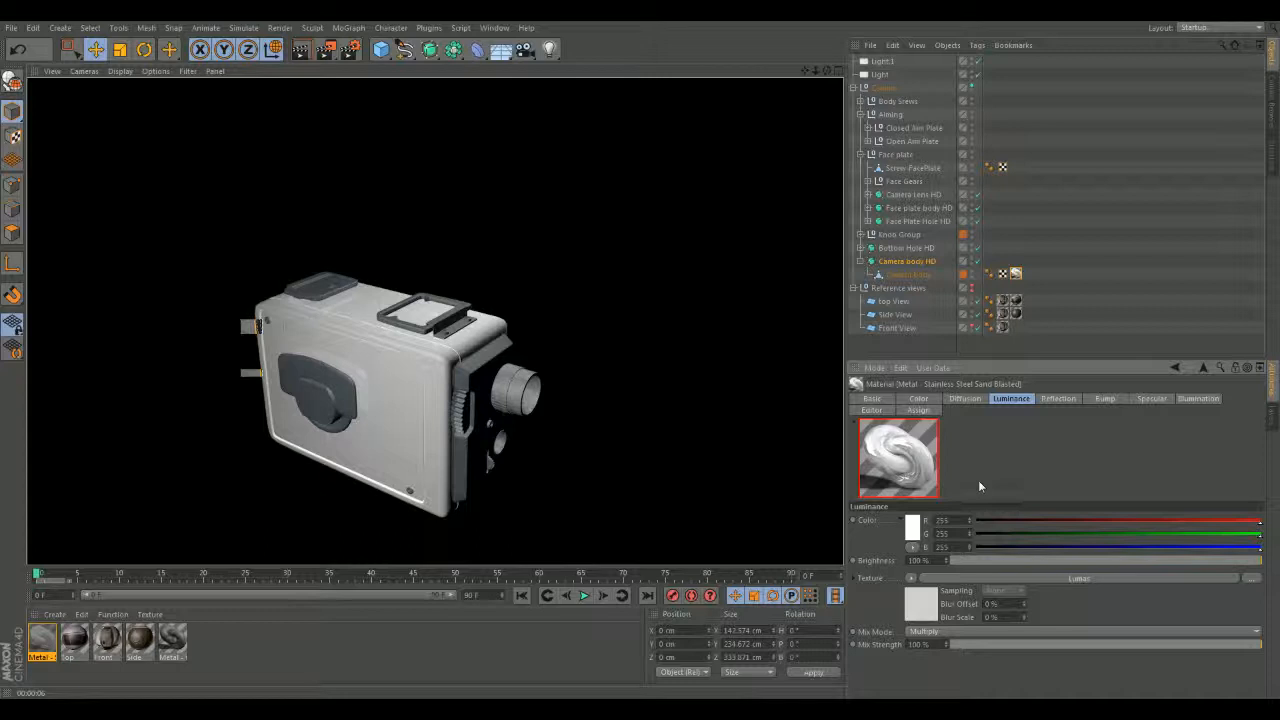
pyautogui.click(918, 606)
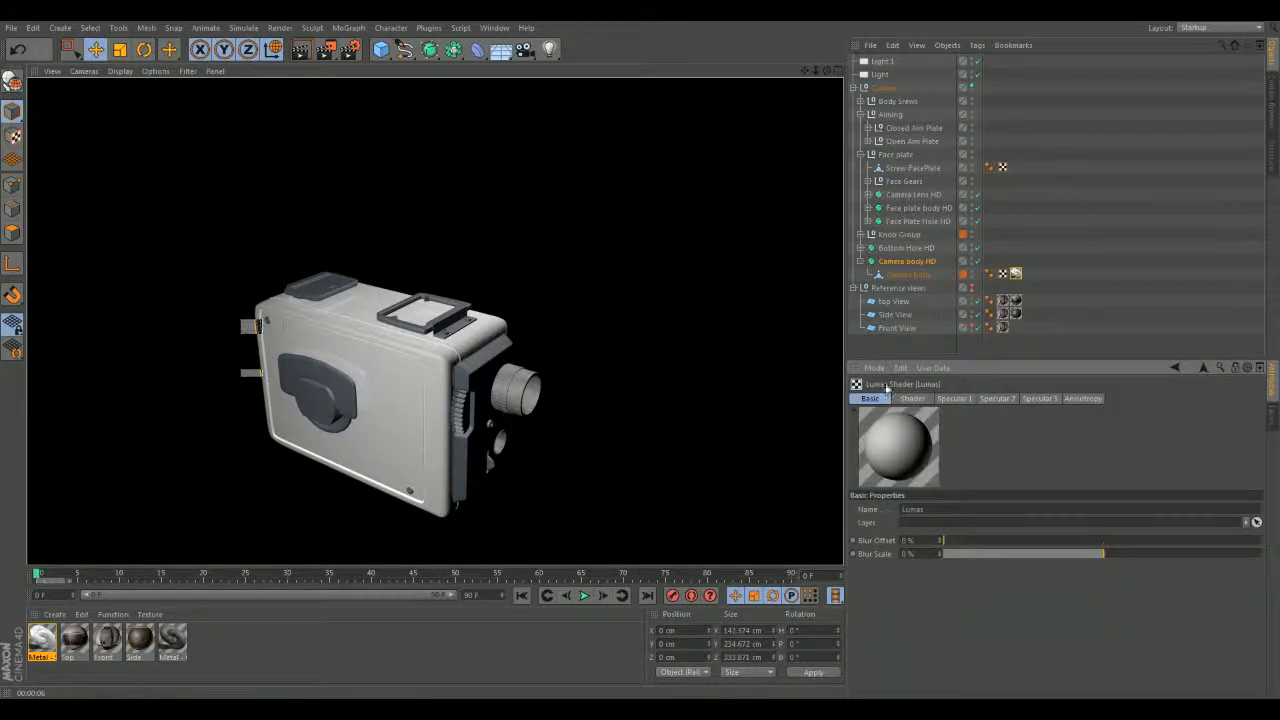
pyautogui.click(42, 640)
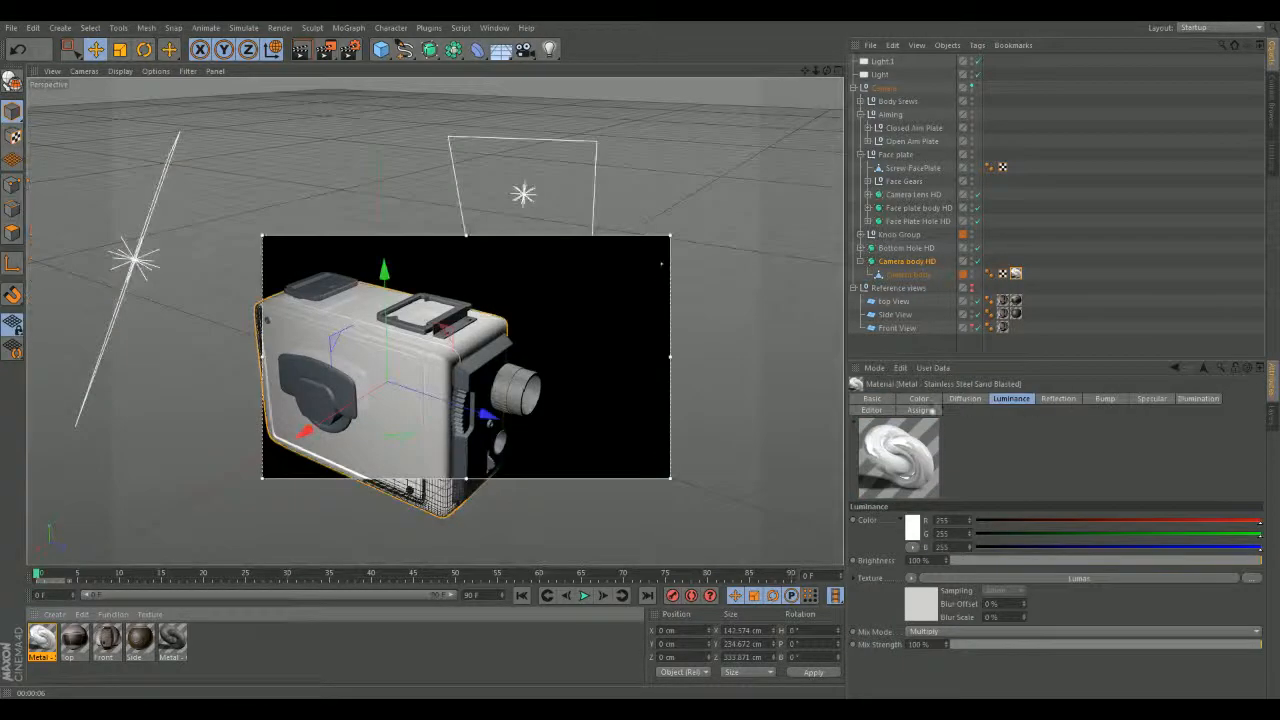
# - Raise Blur Offset and Blur Scale of the Noise shader in the material's Diffusion channel to 100% and re-render the view
pyautogui.click(964, 398)
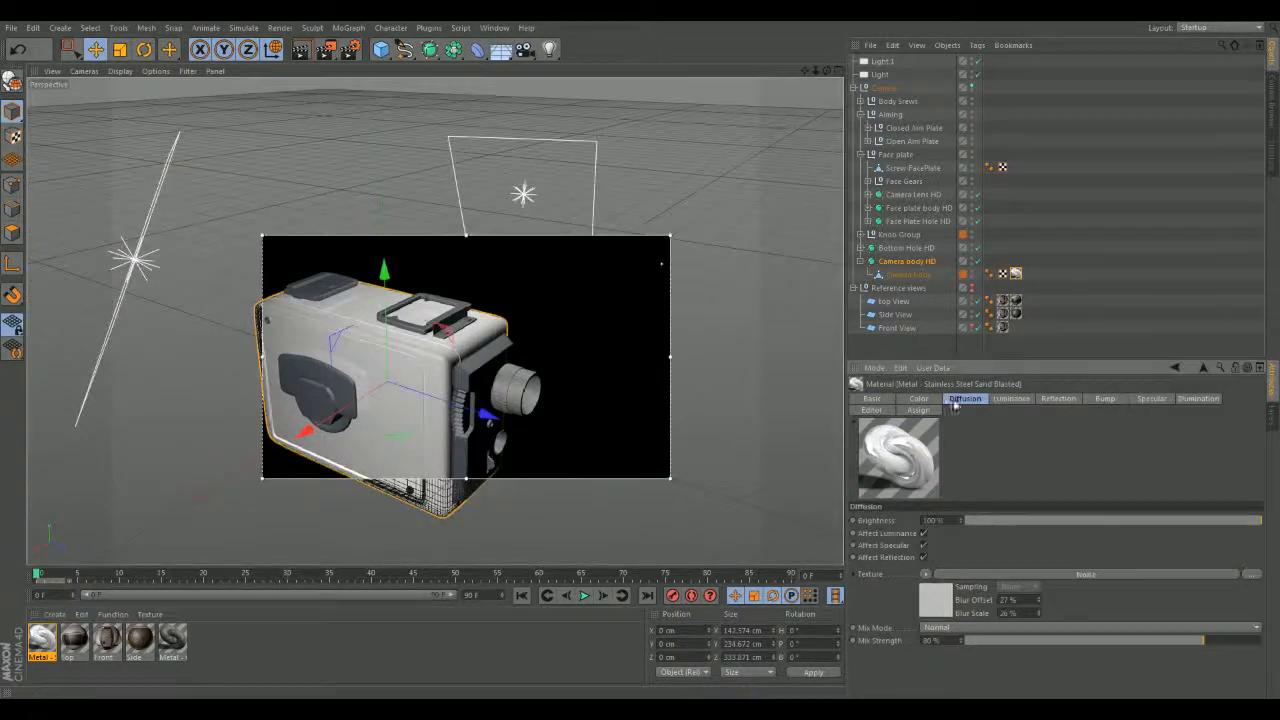
pyautogui.click(940, 604)
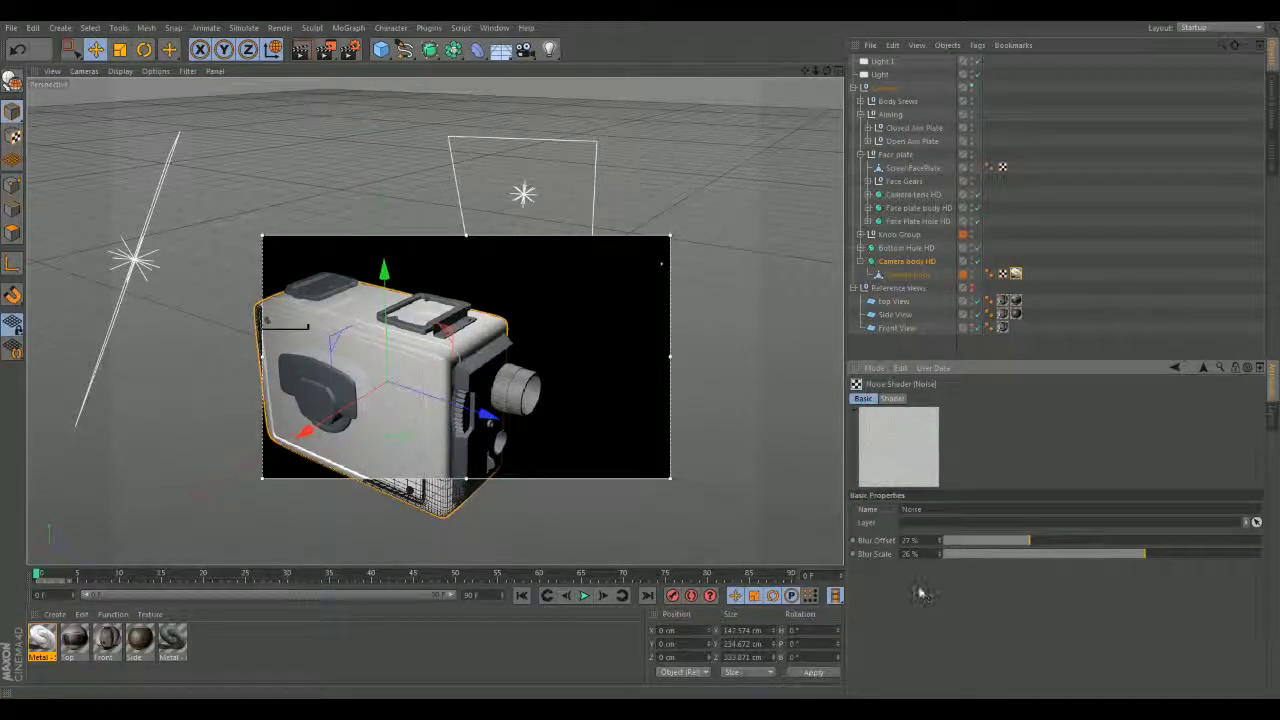
pyautogui.moveTo(1032, 541); pyautogui.dragTo(1227, 546)
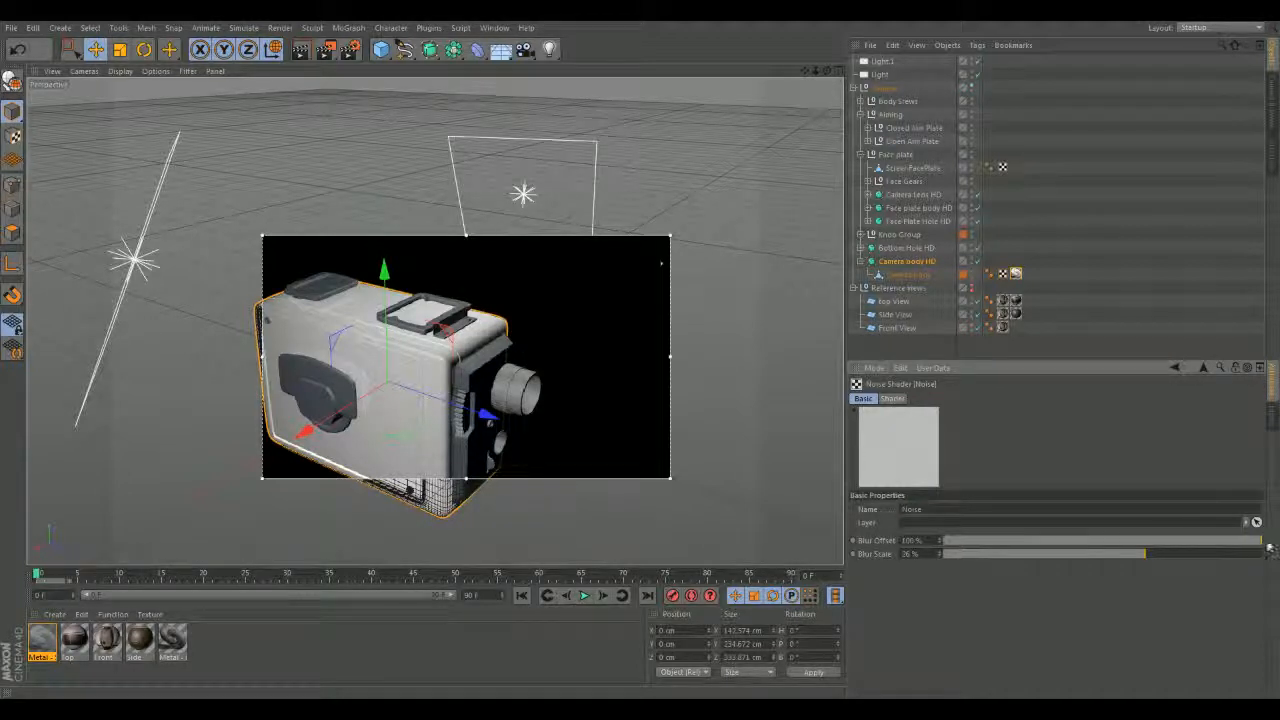
pyautogui.moveTo(1191, 554); pyautogui.dragTo(1243, 554)
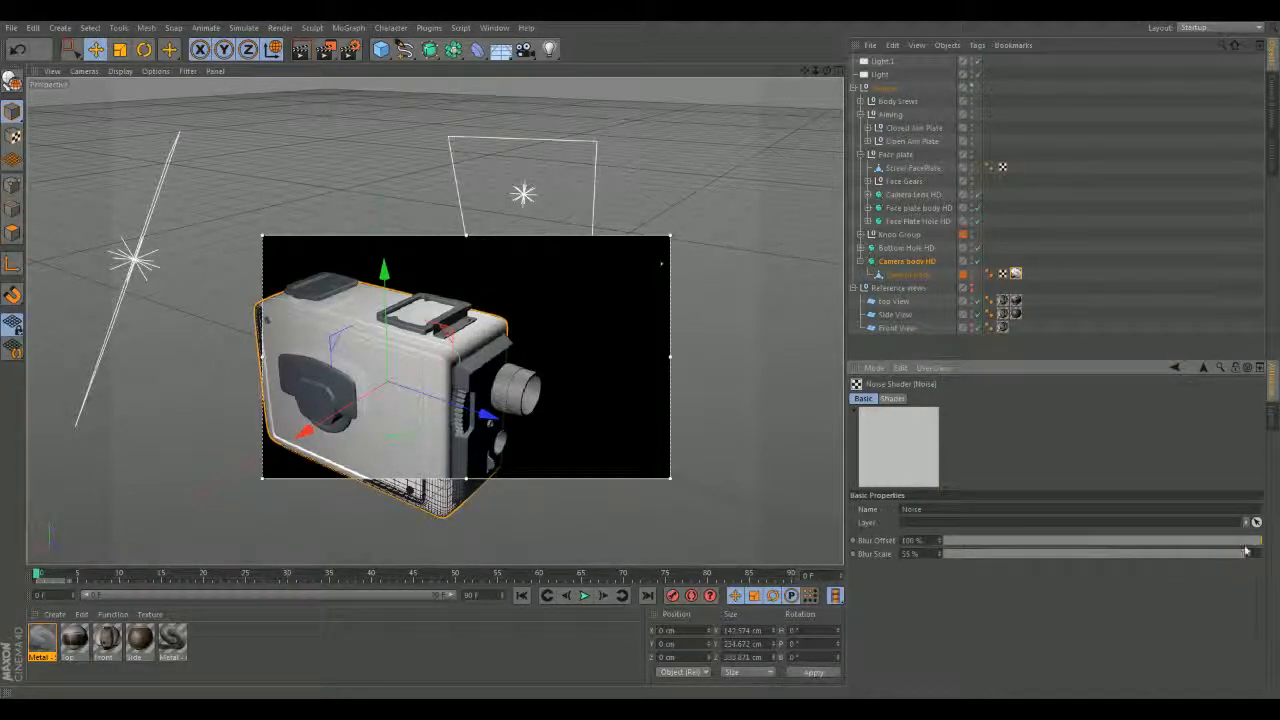
pyautogui.click(302, 48)
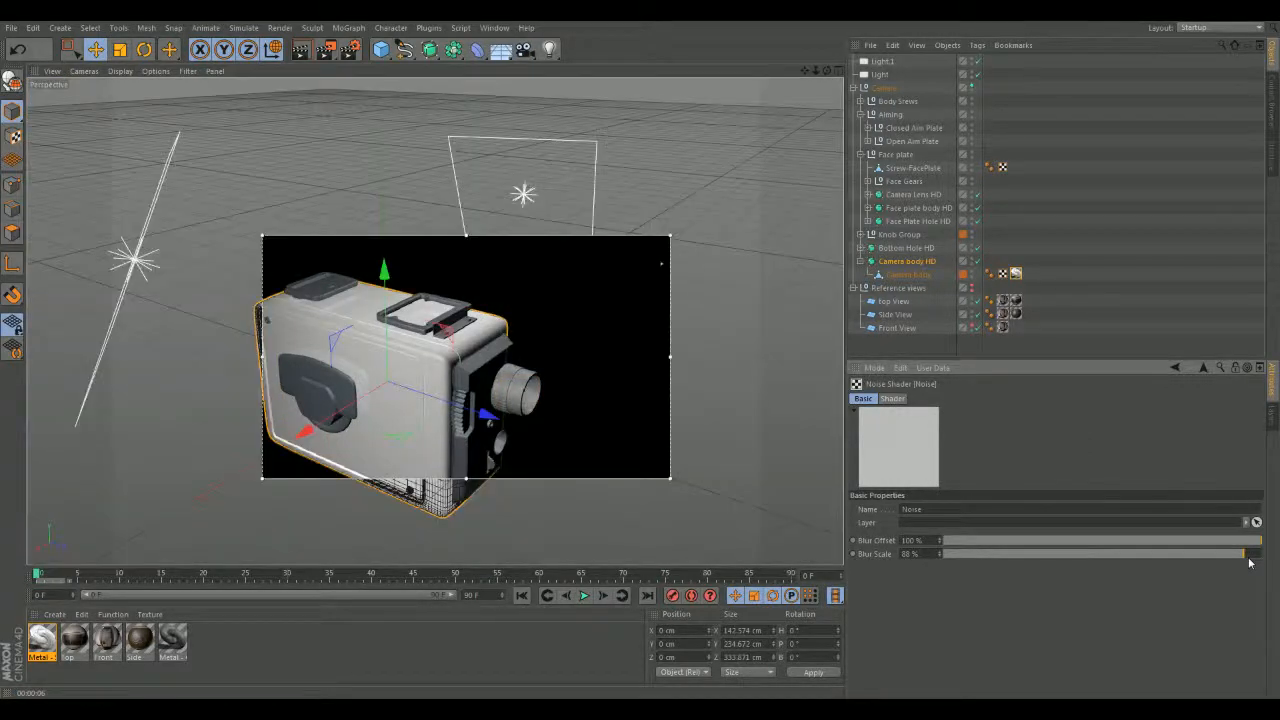
pyautogui.moveTo(1248, 562); pyautogui.dragTo(1262, 556)
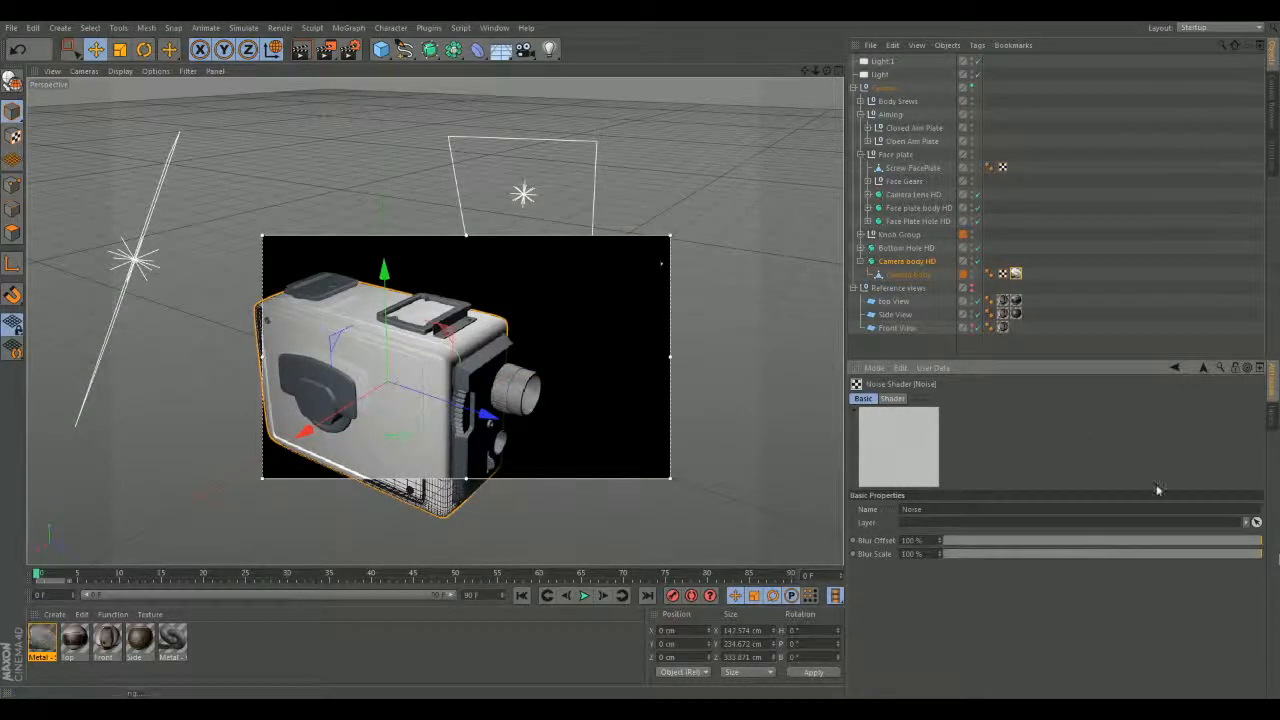
pyautogui.click(300, 49)
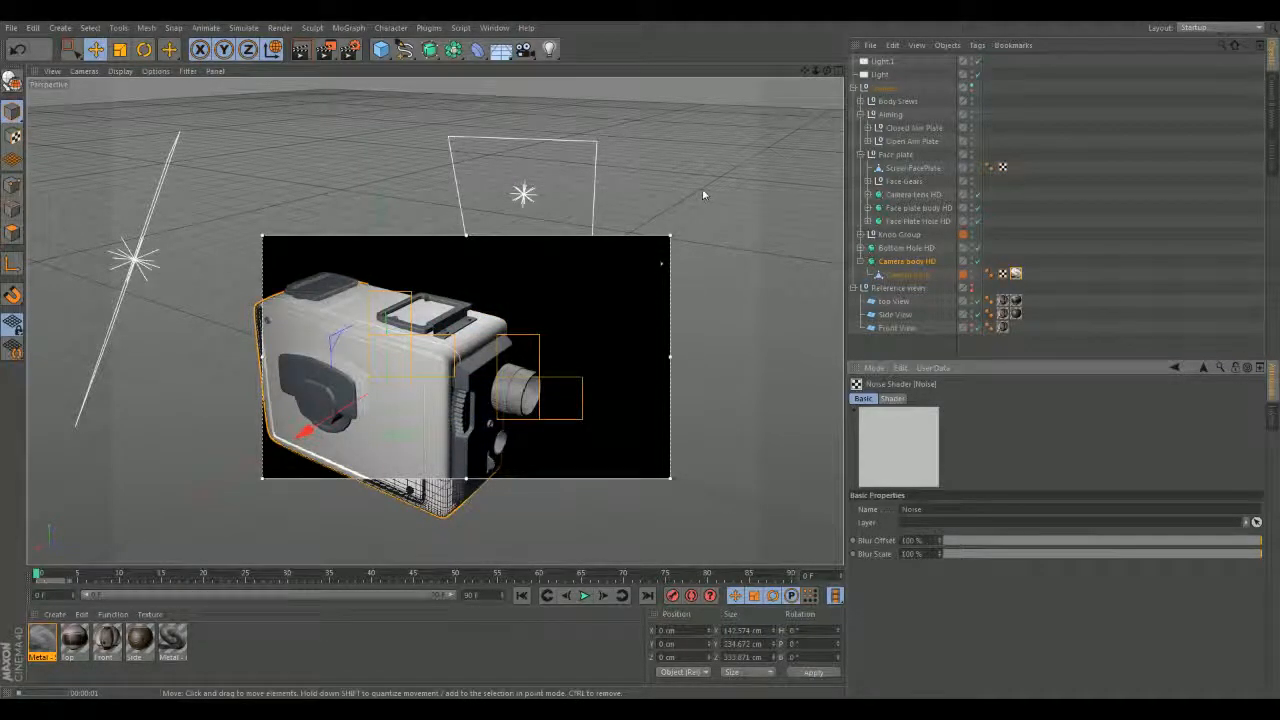
pyautogui.hotkey('ctrl', 'r')
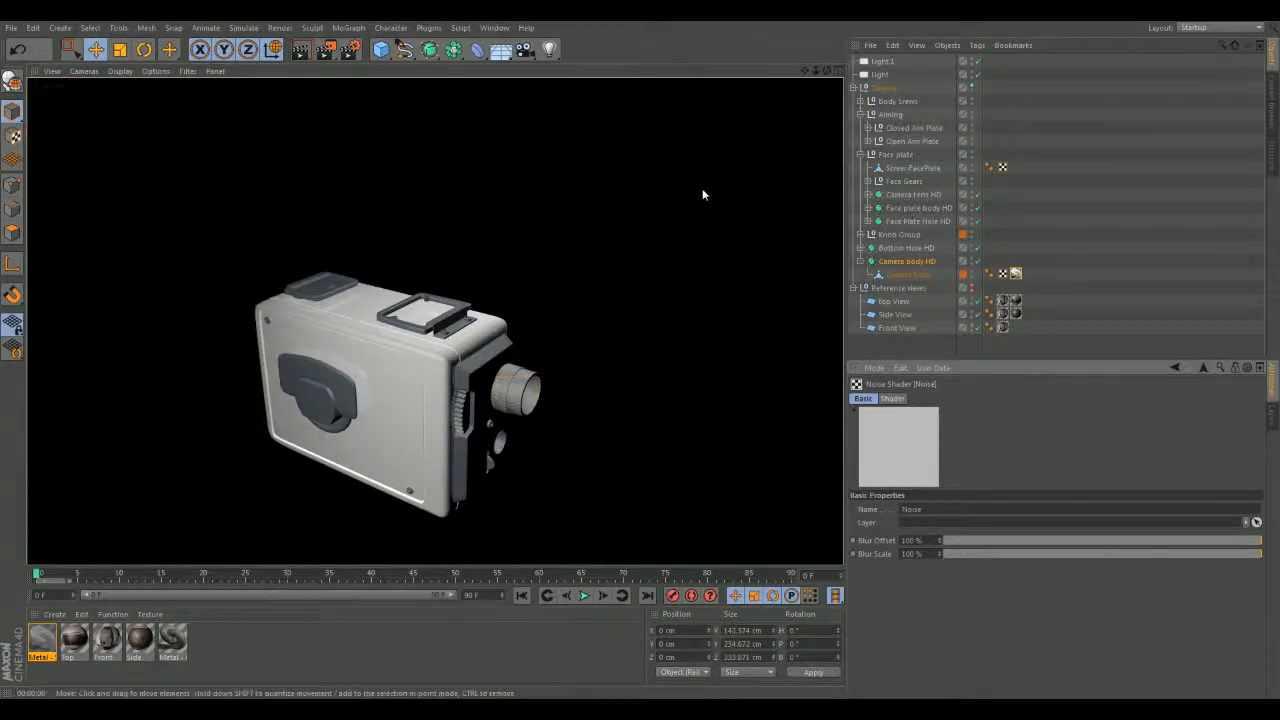
# - Check the rendered camera from other angles and shrink the interactive render region to a small strip beside the lens
pyautogui.click(692, 253)
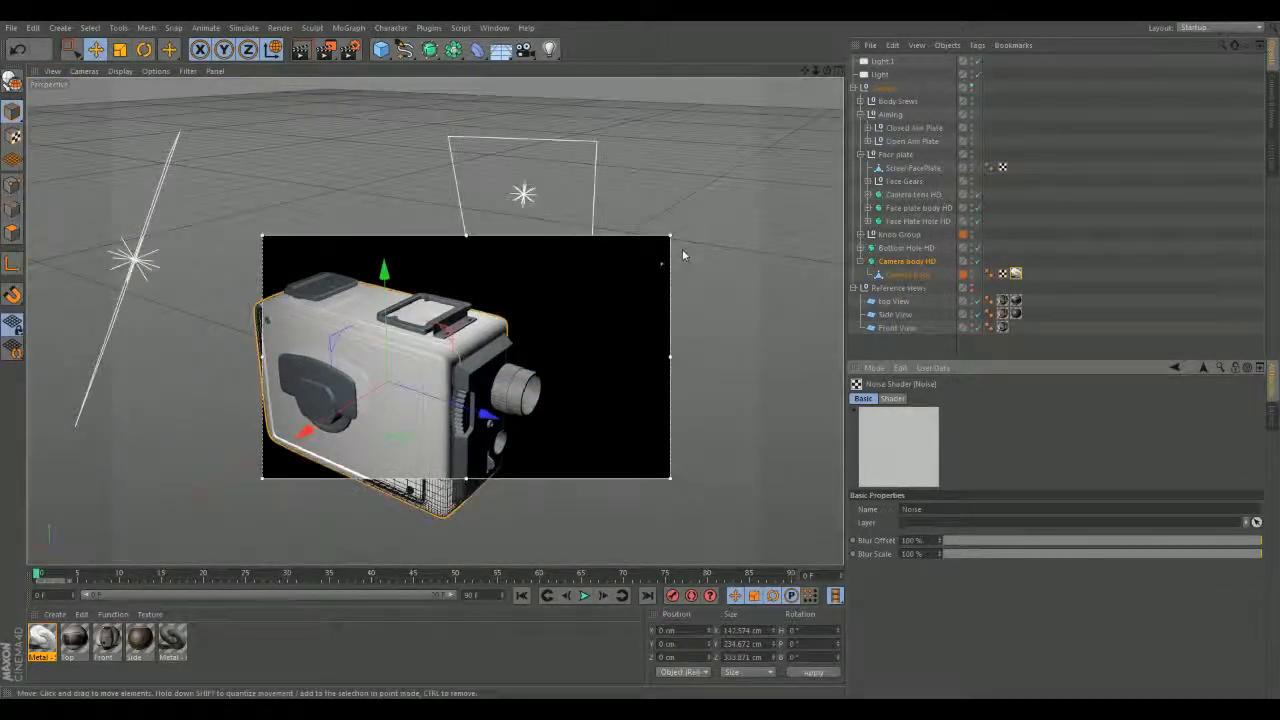
pyautogui.keyDown('alt'); pyautogui.moveTo(730, 327); pyautogui.dragTo(740, 200); pyautogui.keyUp('alt')
pyautogui.keyDown('alt'); pyautogui.moveTo(660, 263); pyautogui.dragTo(563, 286); pyautogui.keyUp('alt')
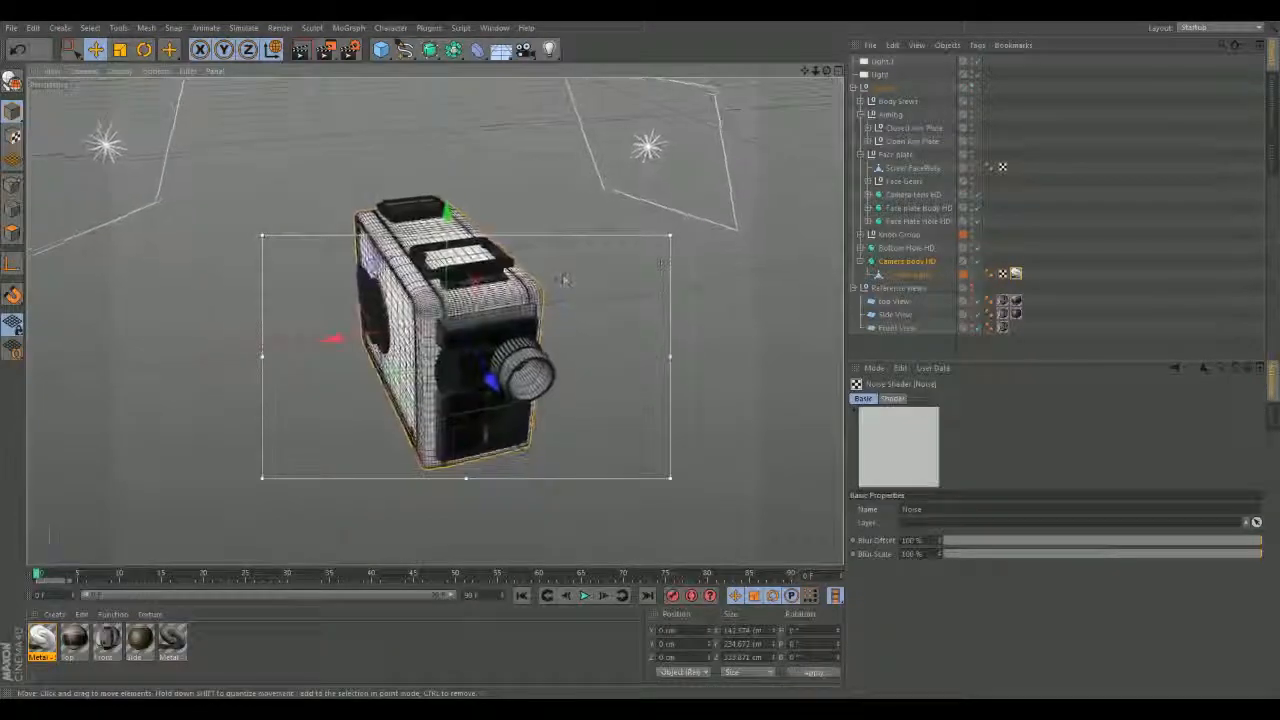
pyautogui.keyDown('alt'); pyautogui.moveTo(667, 321); pyautogui.dragTo(757, 306); pyautogui.keyUp('alt')
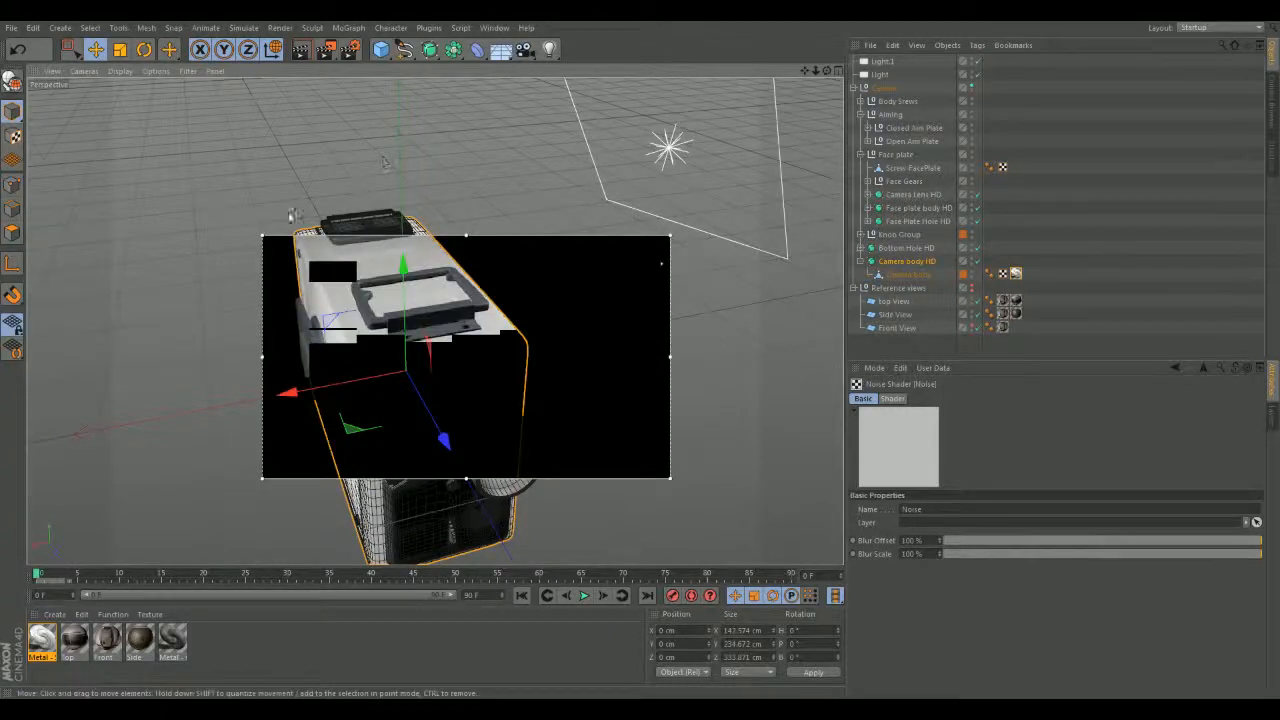
pyautogui.moveTo(263, 236); pyautogui.dragTo(658, 432)
pyautogui.keyDown('alt'); pyautogui.moveTo(657, 323); pyautogui.dragTo(640, 275); pyautogui.keyUp('alt')
pyautogui.keyDown('alt'); pyautogui.moveTo(427, 362); pyautogui.dragTo(625, 365, button='right'); pyautogui.keyUp('alt')
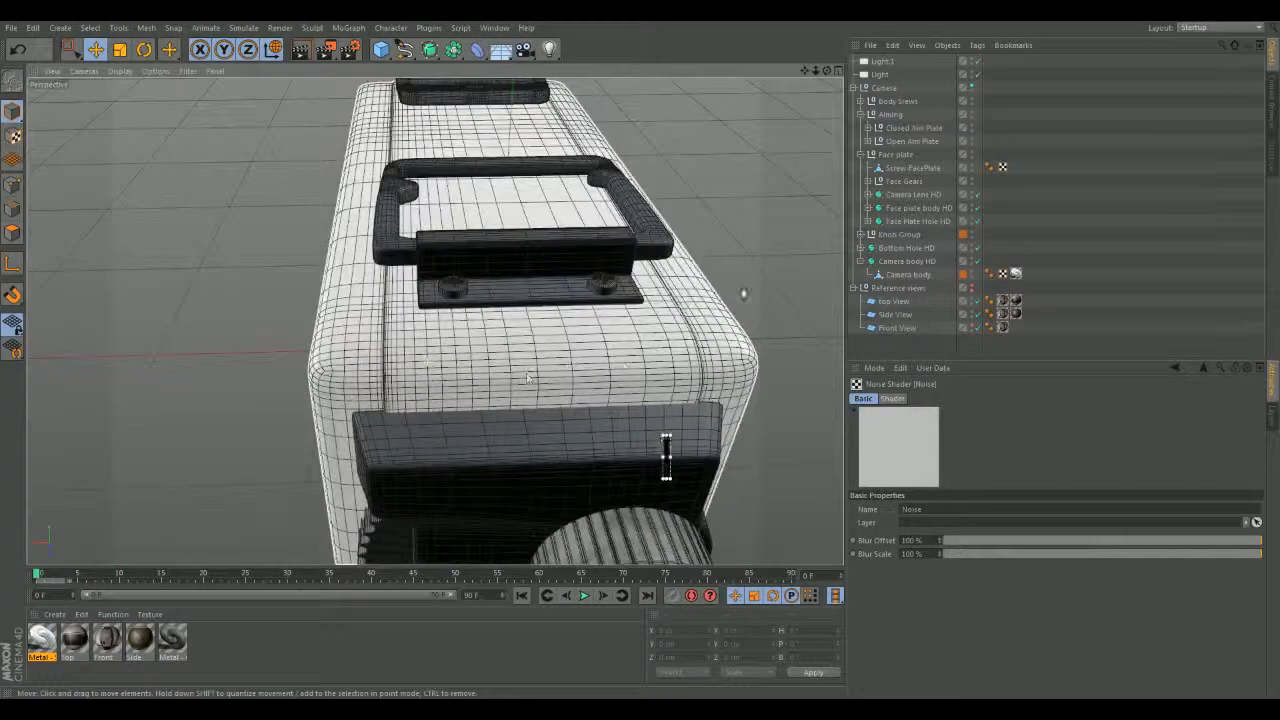
# - Set the editor subdivision of the Camera body HD subdivision surface to 0
pyautogui.click(908, 262)
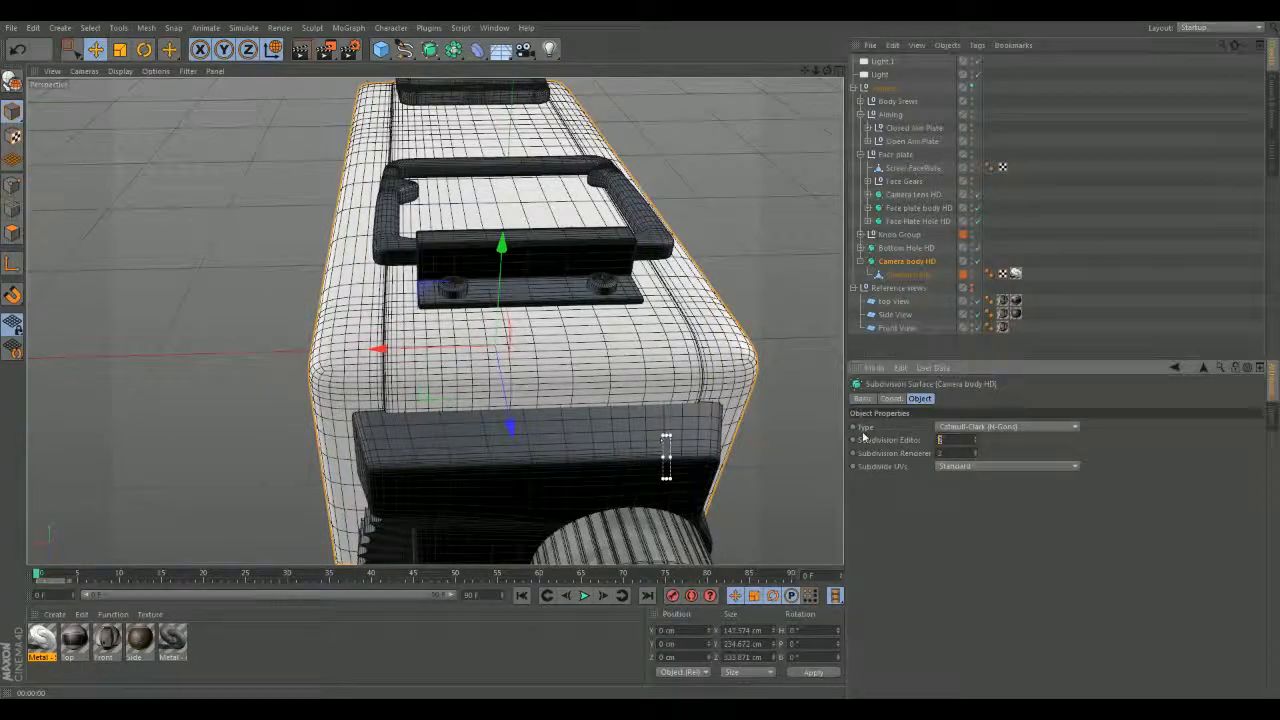
pyautogui.press('Return')
pyautogui.keyDown('alt'); pyautogui.moveTo(729, 286); pyautogui.dragTo(540, 400); pyautogui.keyUp('alt')
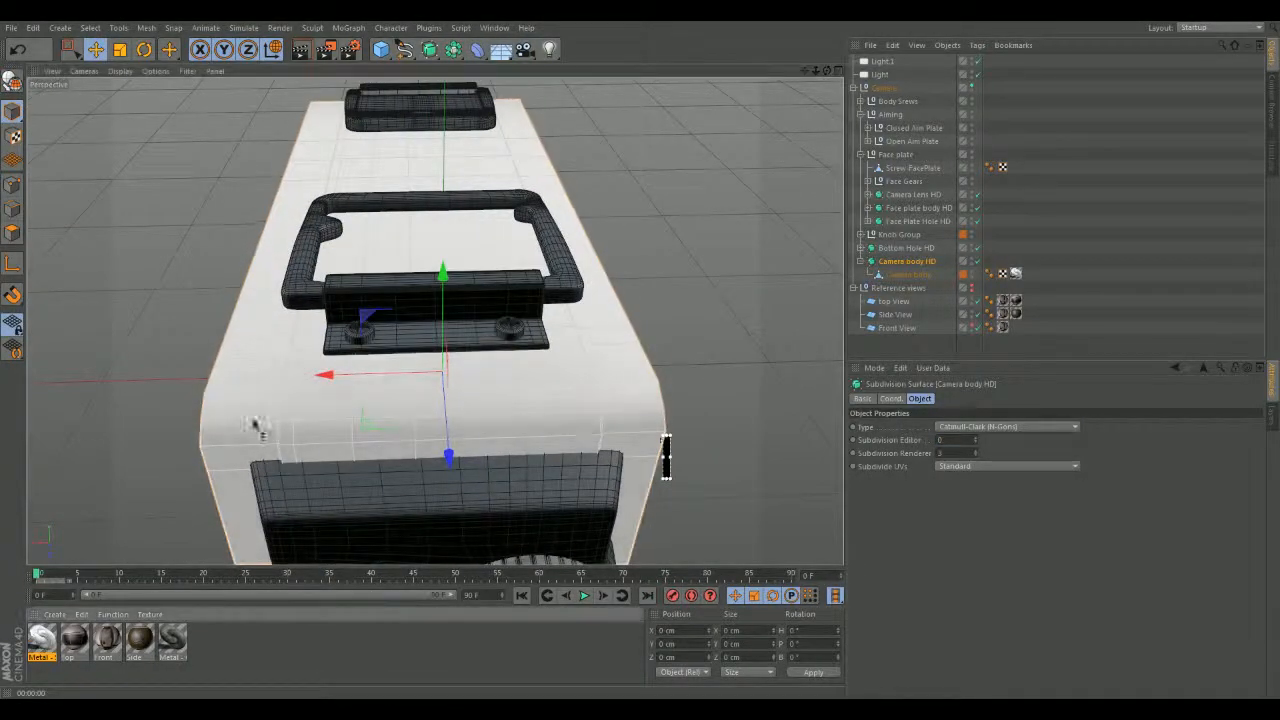
# - Apply the Metal - Stainless Steel Sand Blasted material to the brackets and pins of the aiming plates on top of the camera
pyautogui.moveTo(395, 317); pyautogui.dragTo(395, 318)
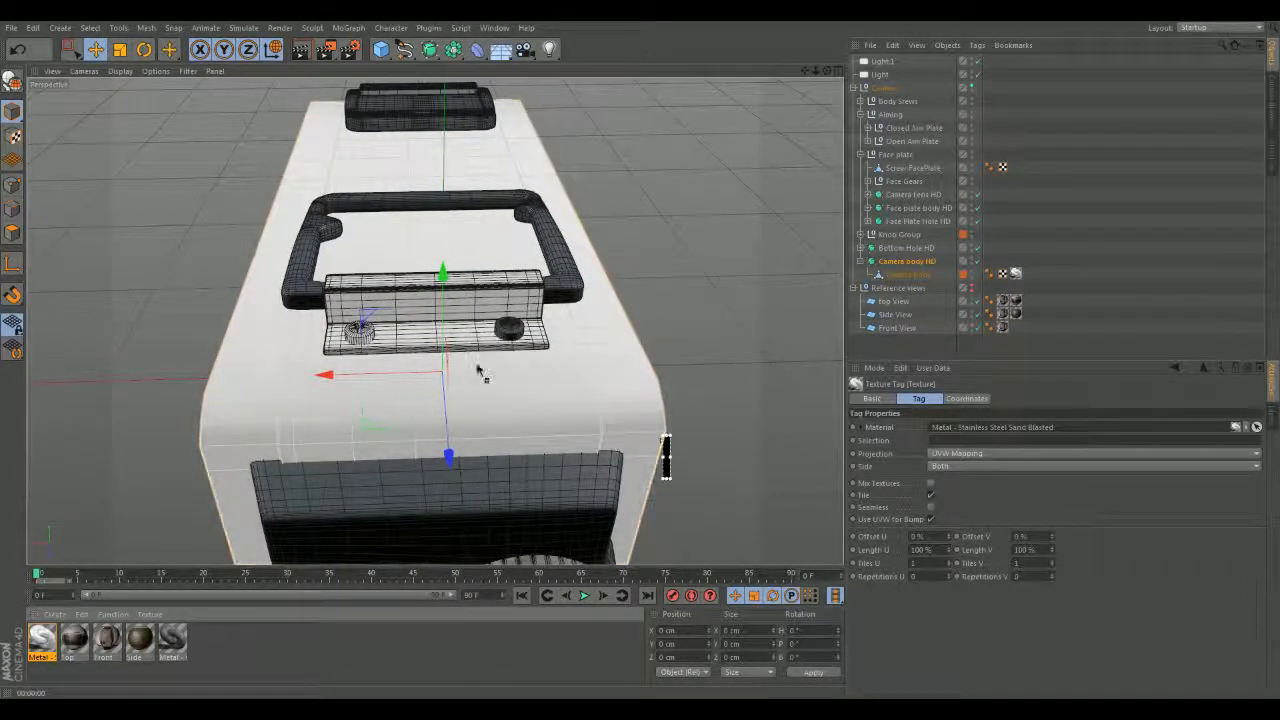
pyautogui.moveTo(665, 455)
pyautogui.keyDown('alt'); pyautogui.mouseDown()
pyautogui.moveTo(640, 286)
pyautogui.moveTo(571, 286)
pyautogui.moveTo(534, 371)
pyautogui.moveTo(662, 440)
pyautogui.moveTo(666, 468)
pyautogui.moveTo(665, 457)
pyautogui.mouseUp(); pyautogui.keyUp('alt')
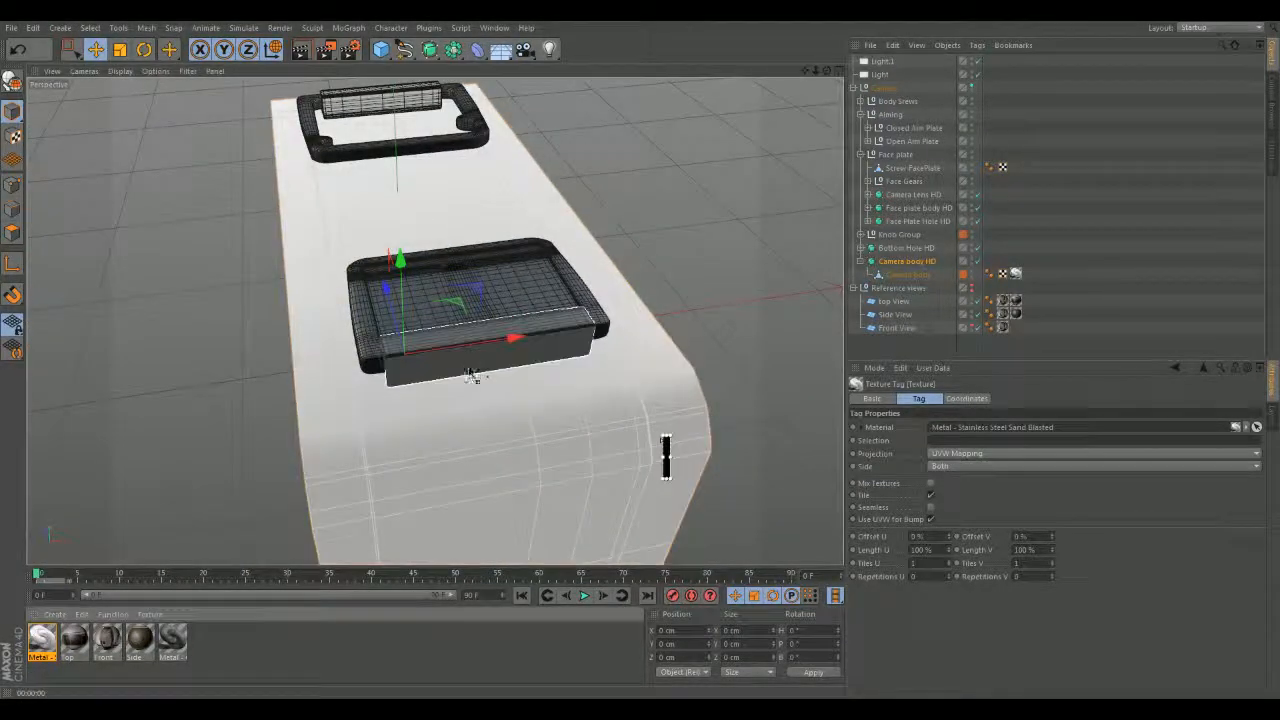
pyautogui.keyDown('alt'); pyautogui.moveTo(468, 360); pyautogui.dragTo(548, 433); pyautogui.keyUp('alt')
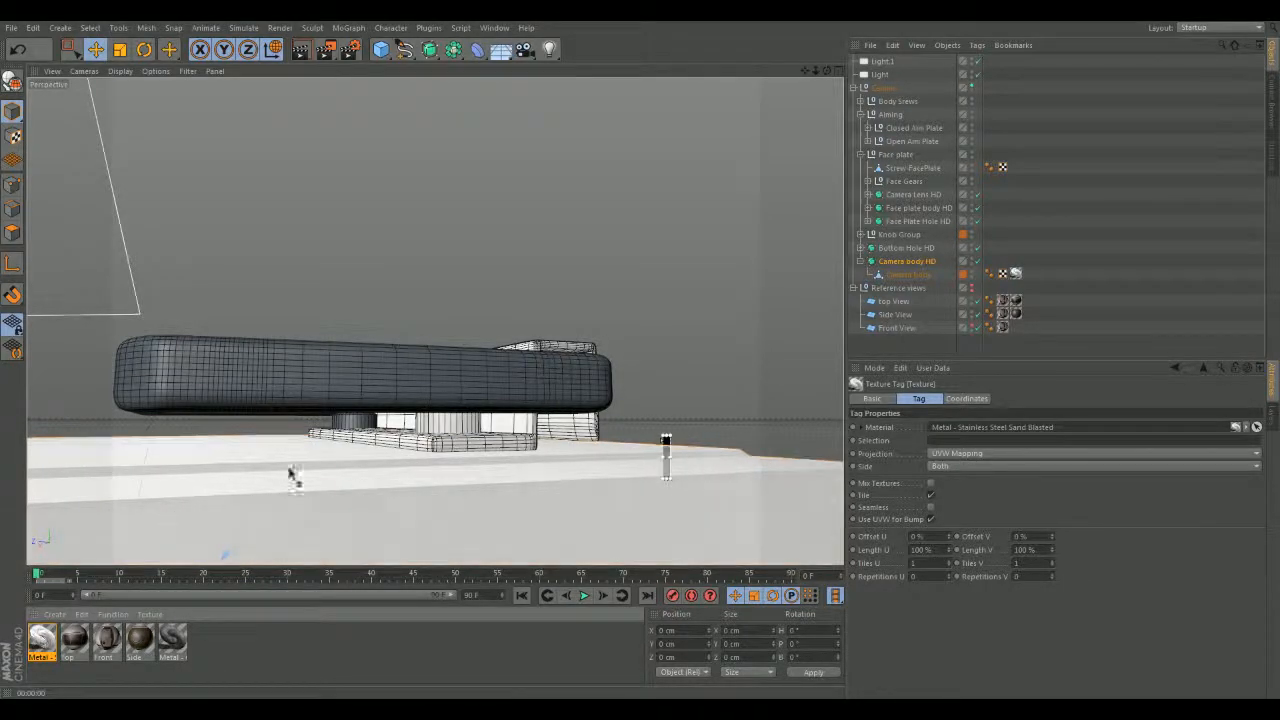
pyautogui.scroll(-7, 363, 440)
pyautogui.keyDown('alt'); pyautogui.moveTo(223, 477); pyautogui.dragTo(640, 230); pyautogui.keyUp('alt')
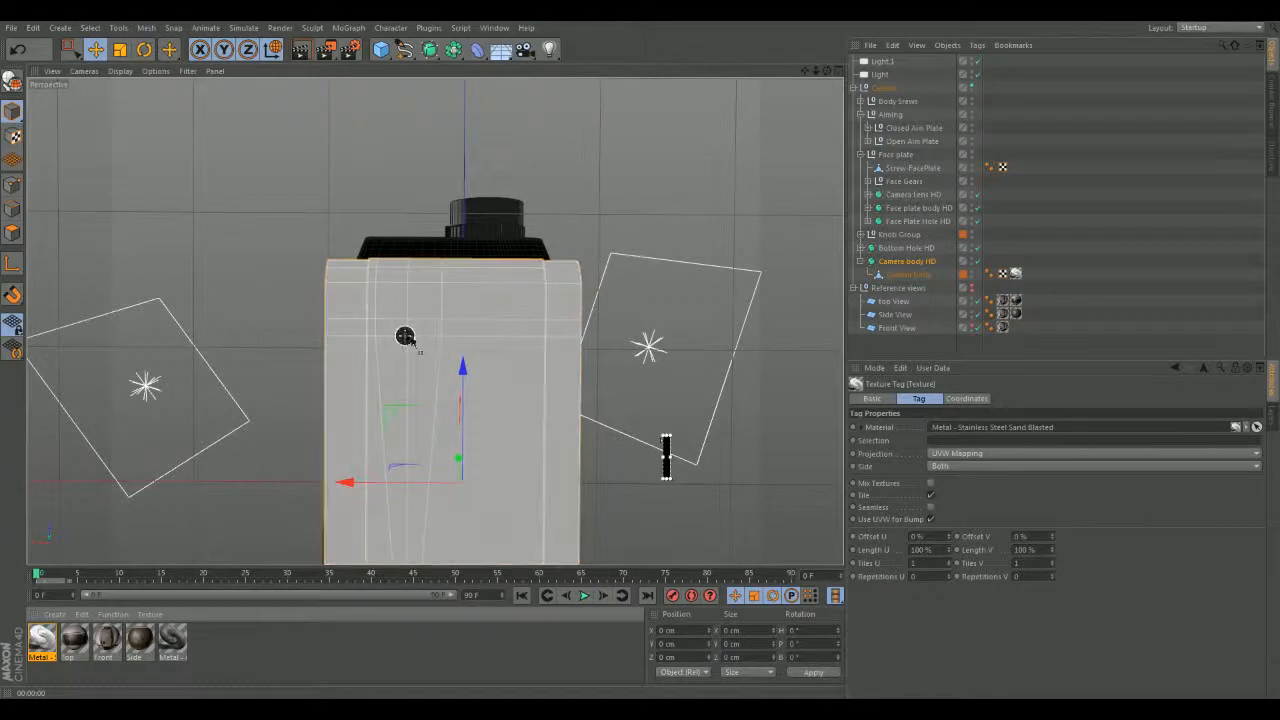
pyautogui.keyDown('alt'); pyautogui.moveTo(404, 336); pyautogui.dragTo(613, 420); pyautogui.keyUp('alt')
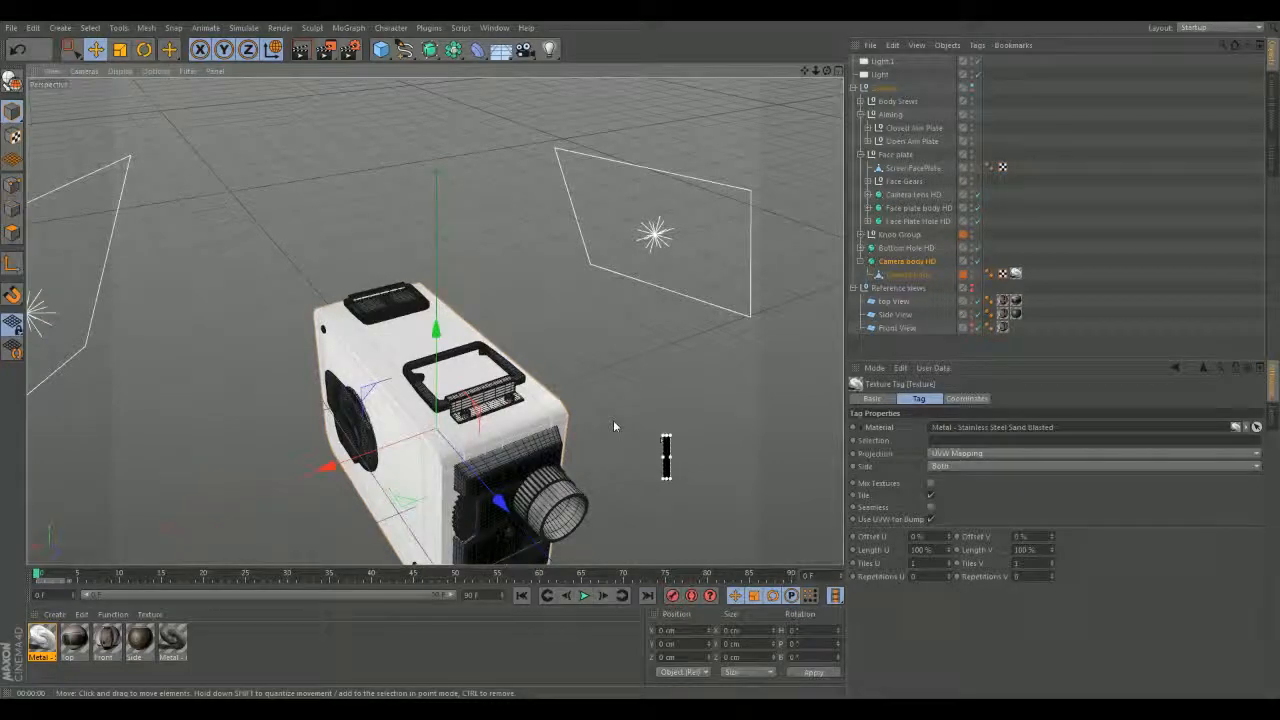
# - Rename the Metal - Gold Antique material as Camera Lense
pyautogui.scroll(3, 606, 350)
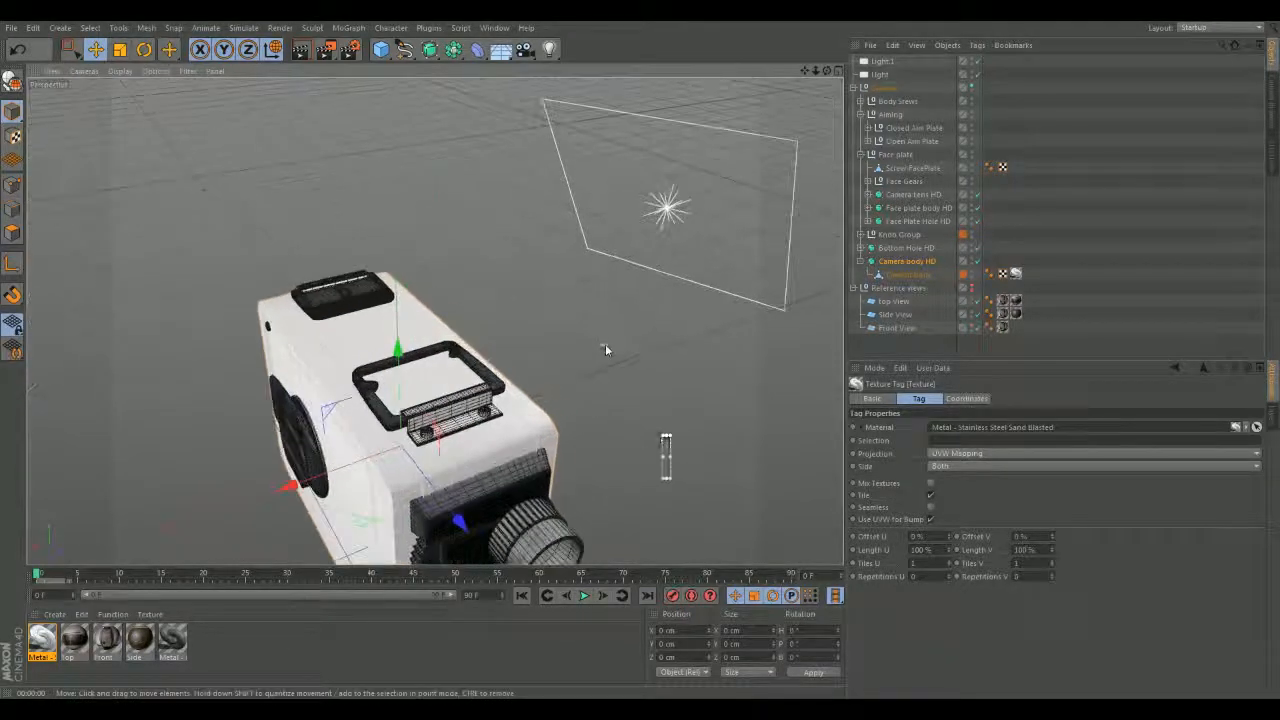
pyautogui.scroll(3, 605, 347)
pyautogui.keyDown('alt'); pyautogui.moveTo(563, 383); pyautogui.dragTo(613, 293, button='middle'); pyautogui.keyUp('alt')
pyautogui.keyDown('alt'); pyautogui.moveTo(613, 293); pyautogui.dragTo(609, 263); pyautogui.keyUp('alt')
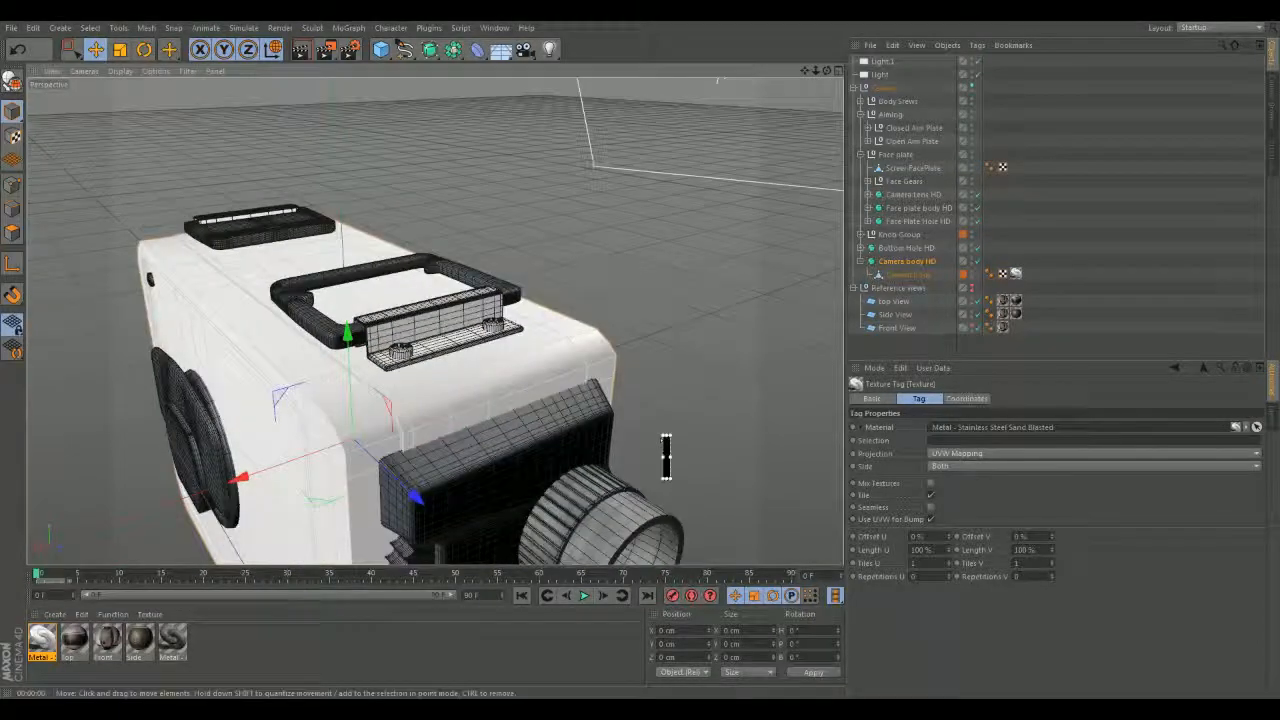
pyautogui.click(42, 640)
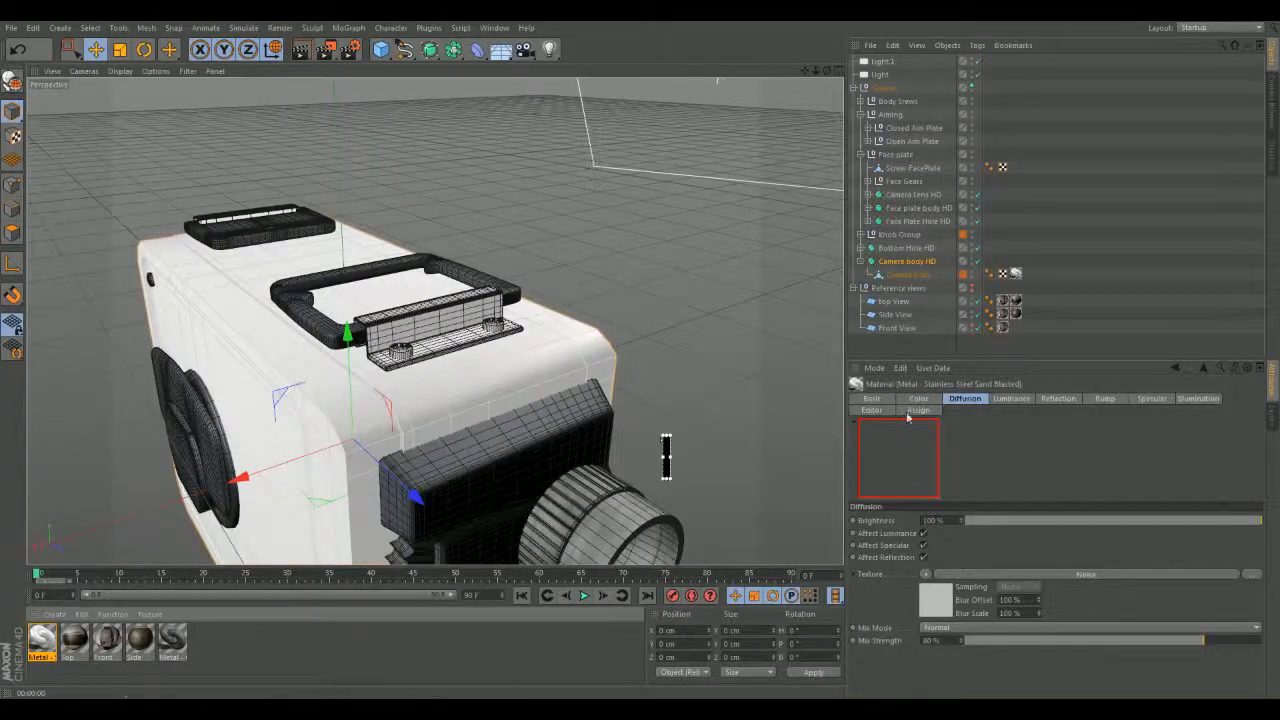
pyautogui.click(869, 400)
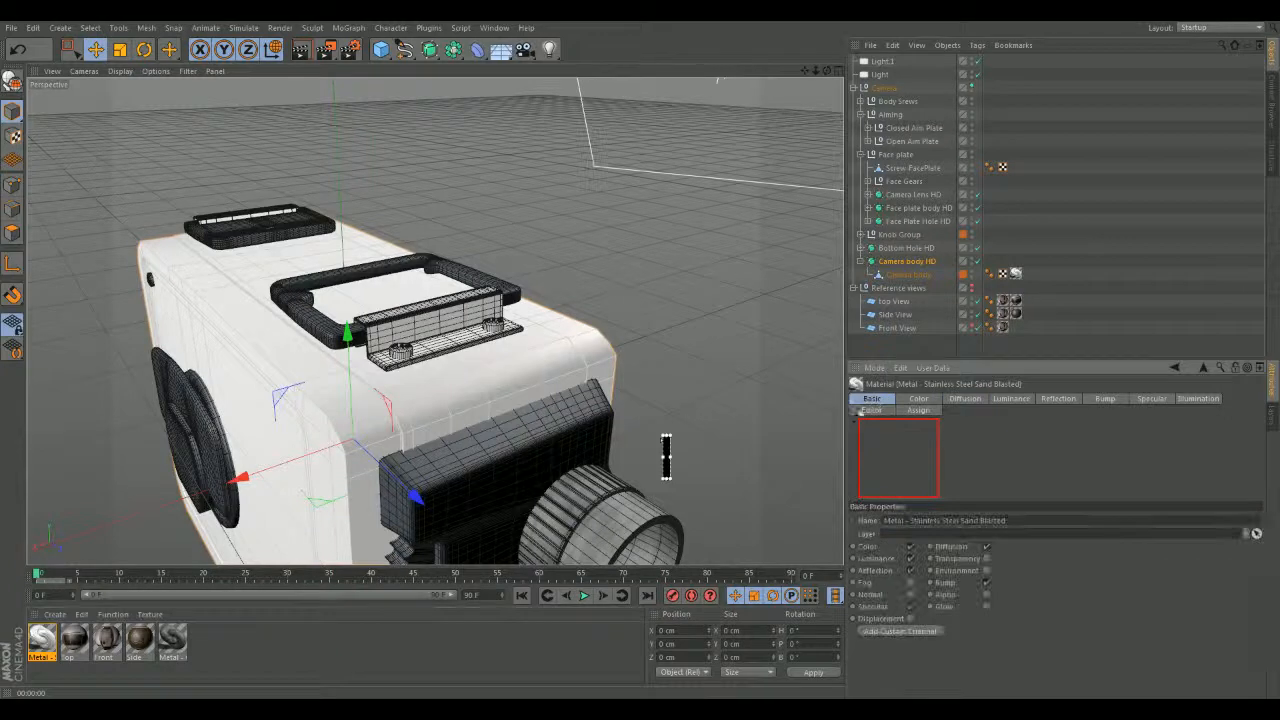
pyautogui.click(174, 644)
pyautogui.moveTo(958, 521); pyautogui.dragTo(601, 519)
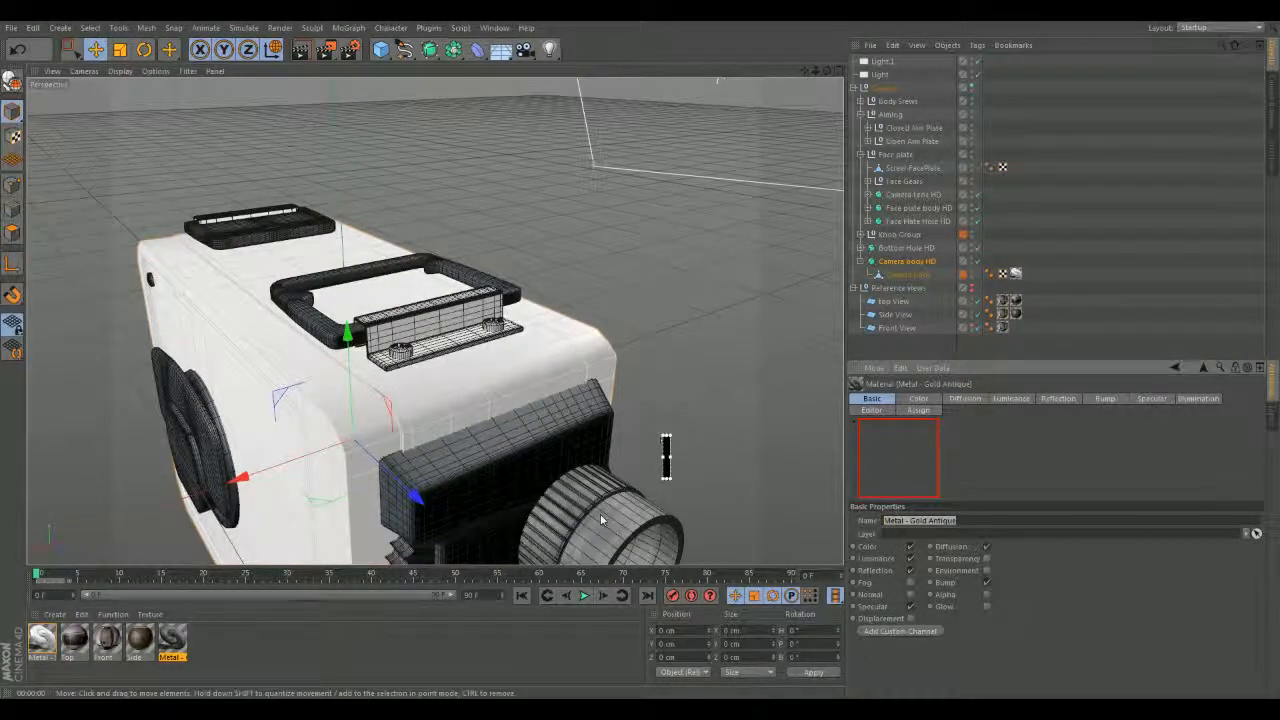
pyautogui.write('f')
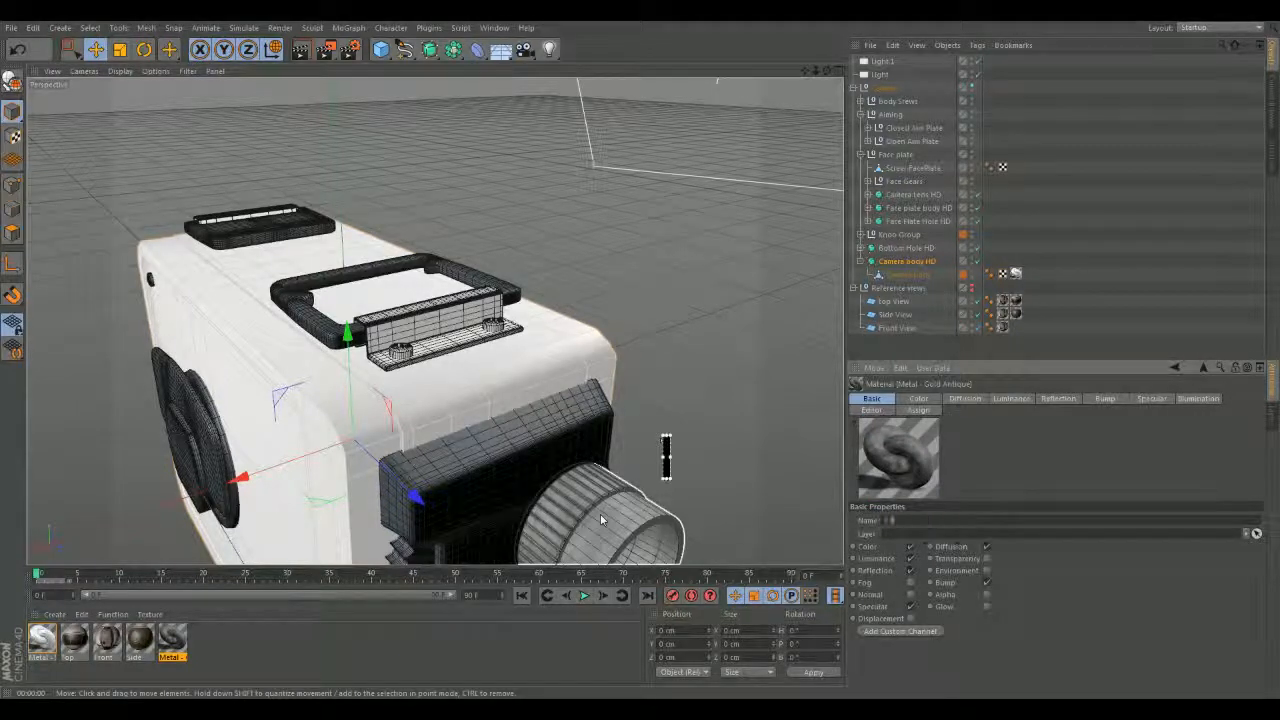
pyautogui.write('amera Lens')
pyautogui.press('Return')
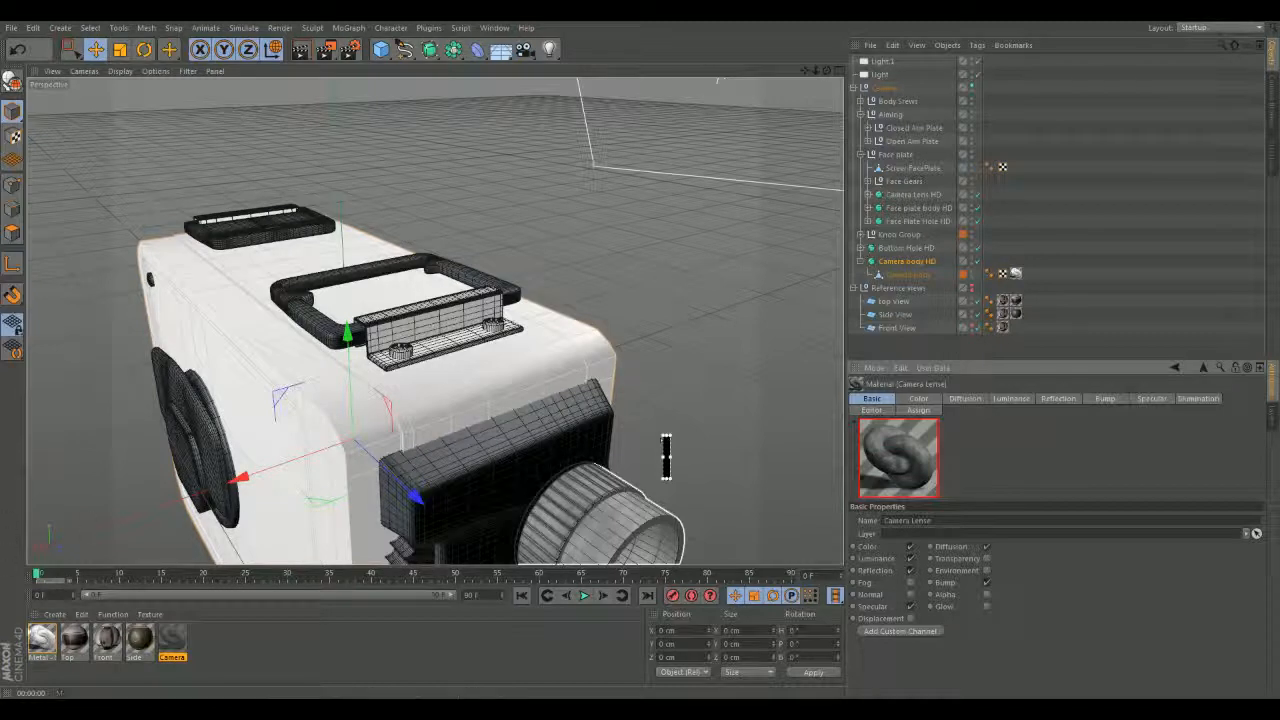
# - Rename the Metal - Stainless Steel Sand Blasted material as Basic metal texture
pyautogui.click(42, 640)
pyautogui.moveTo(1008, 521); pyautogui.dragTo(681, 537)
pyautogui.write('Cas')
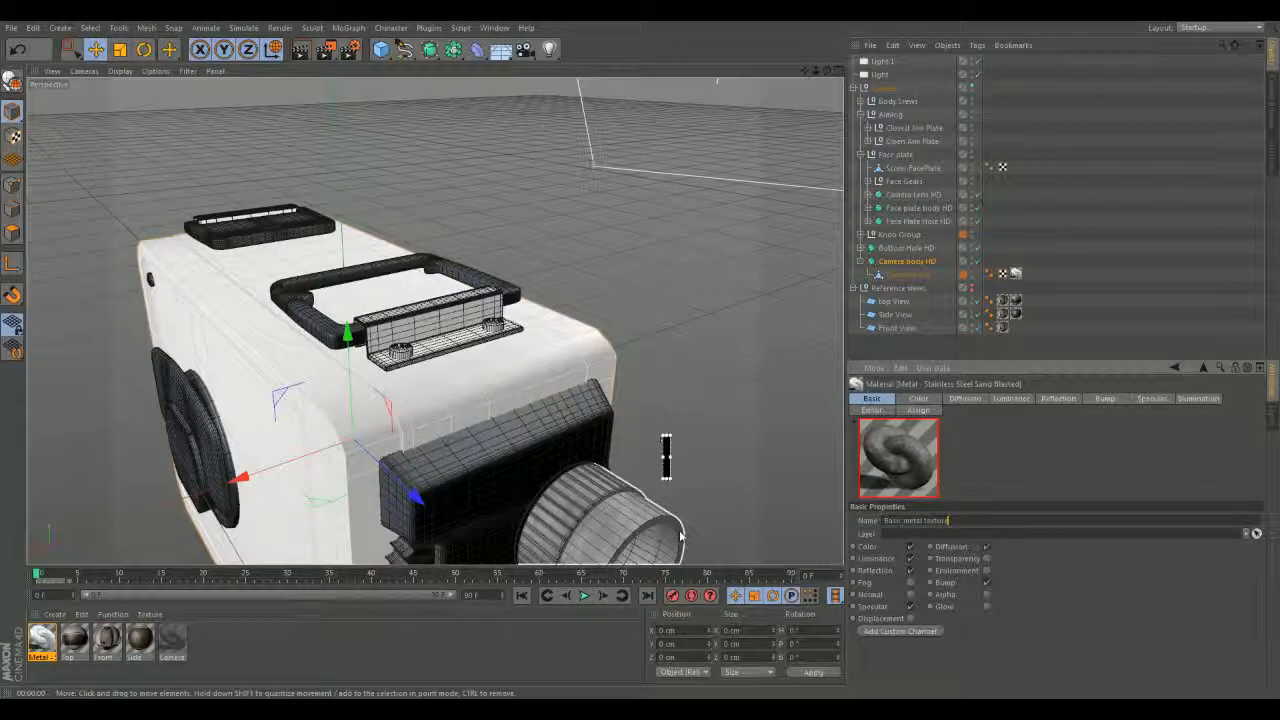
pyautogui.press('Return')
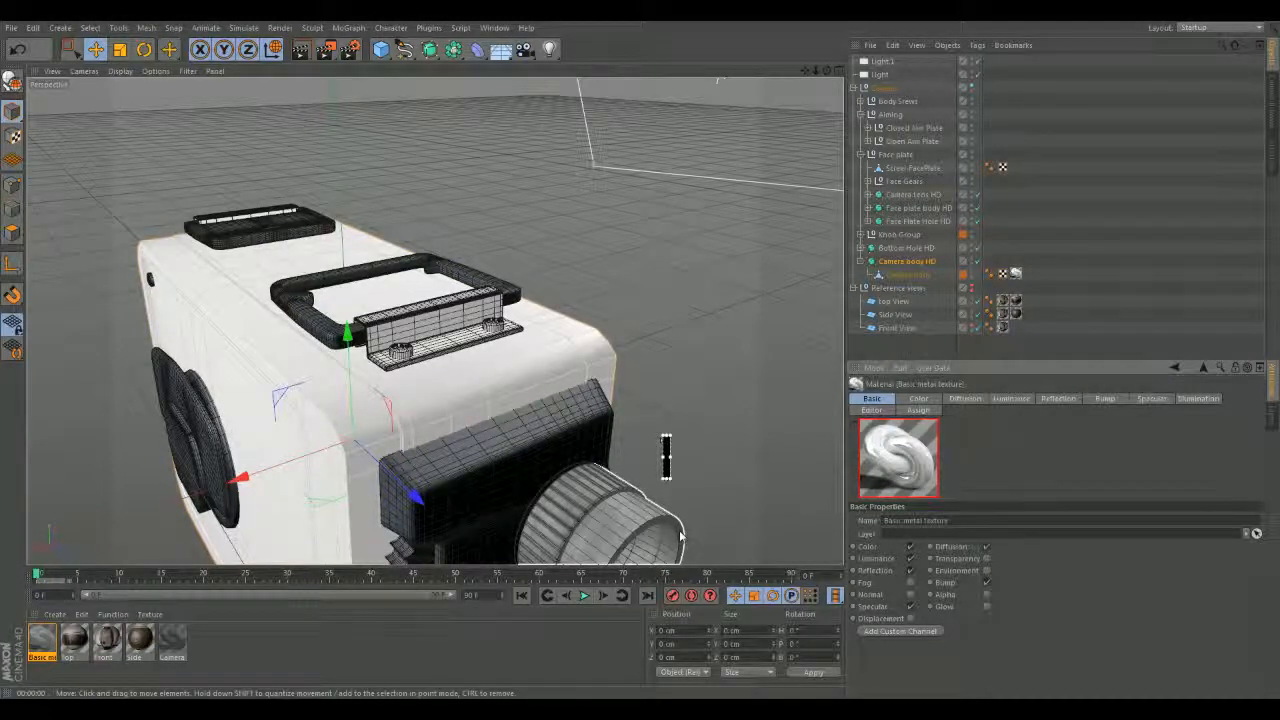
# - Duplicate the Basic metal texture material
pyautogui.click(44, 648)
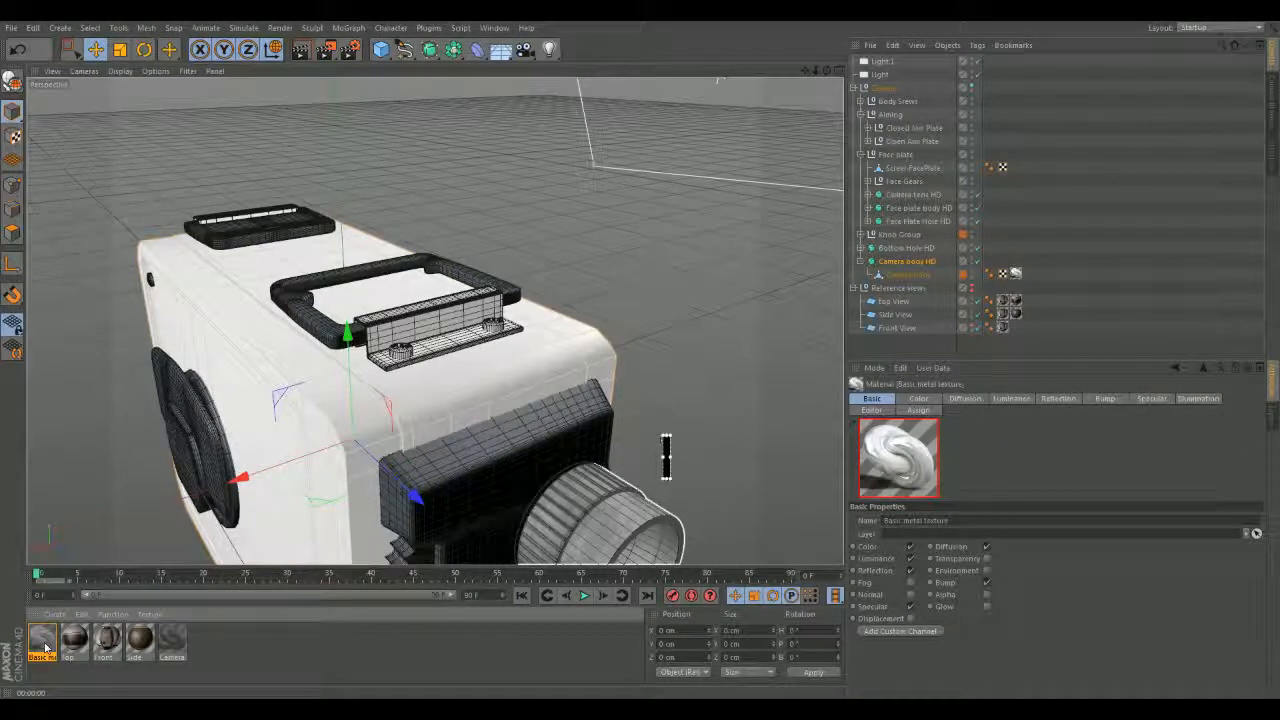
pyautogui.hotkey('ctrl', 'c')
pyautogui.hotkey('ctrl', 'v')
pyautogui.click(75, 647)
pyautogui.click(316, 651)
# - Rename the copied Basic metal texture material as Dirty metal texture
pyautogui.click(43, 642)
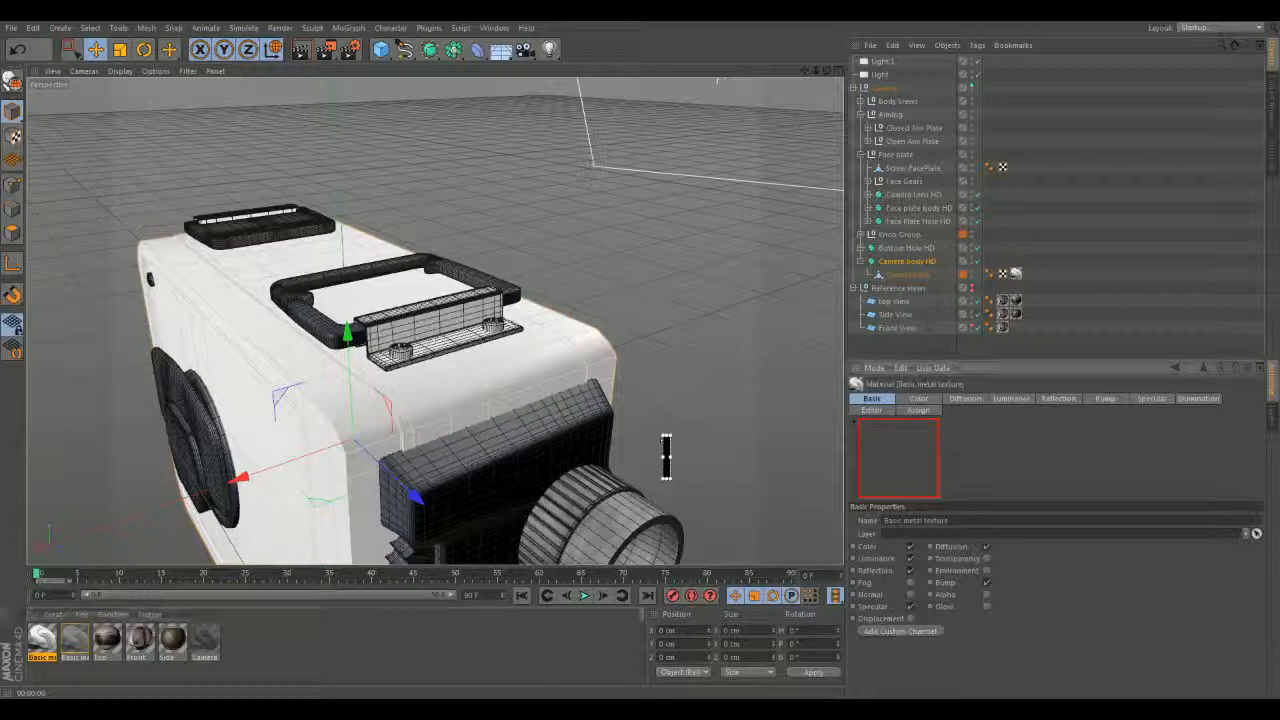
pyautogui.doubleClick(916, 521)
pyautogui.click(949, 521)
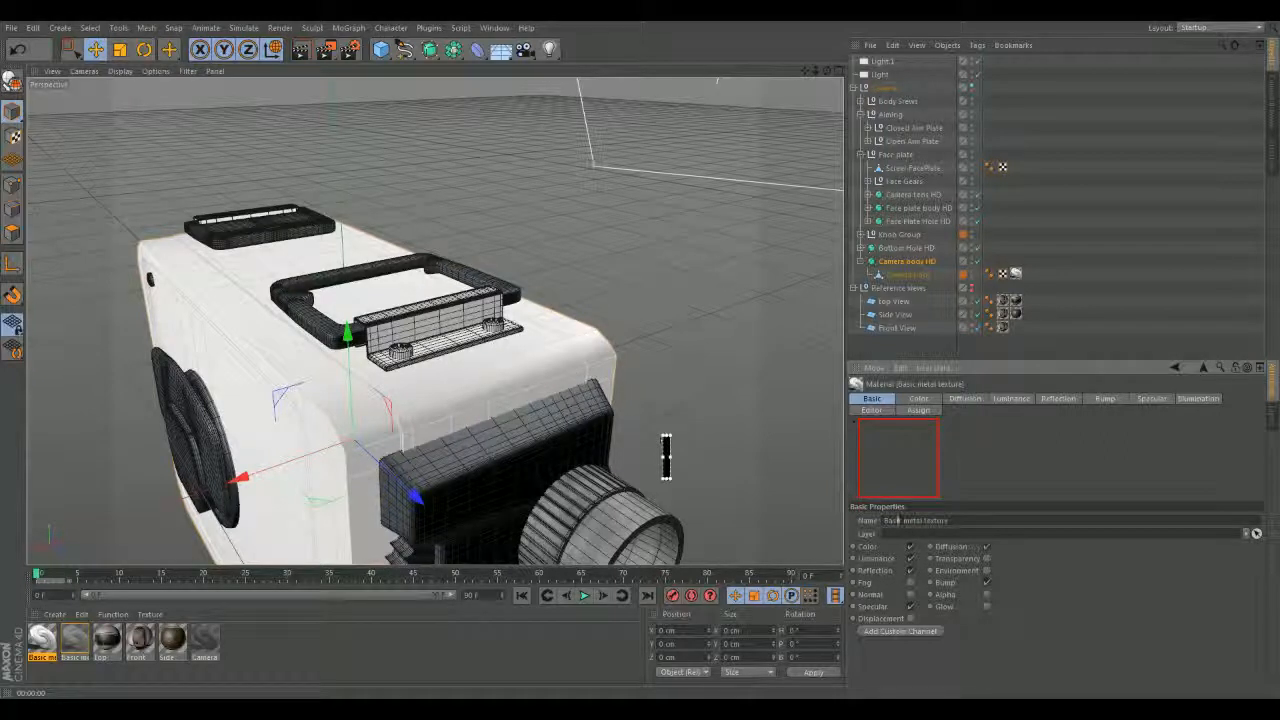
pyautogui.doubleClick(898, 521)
pyautogui.write('Dirty')
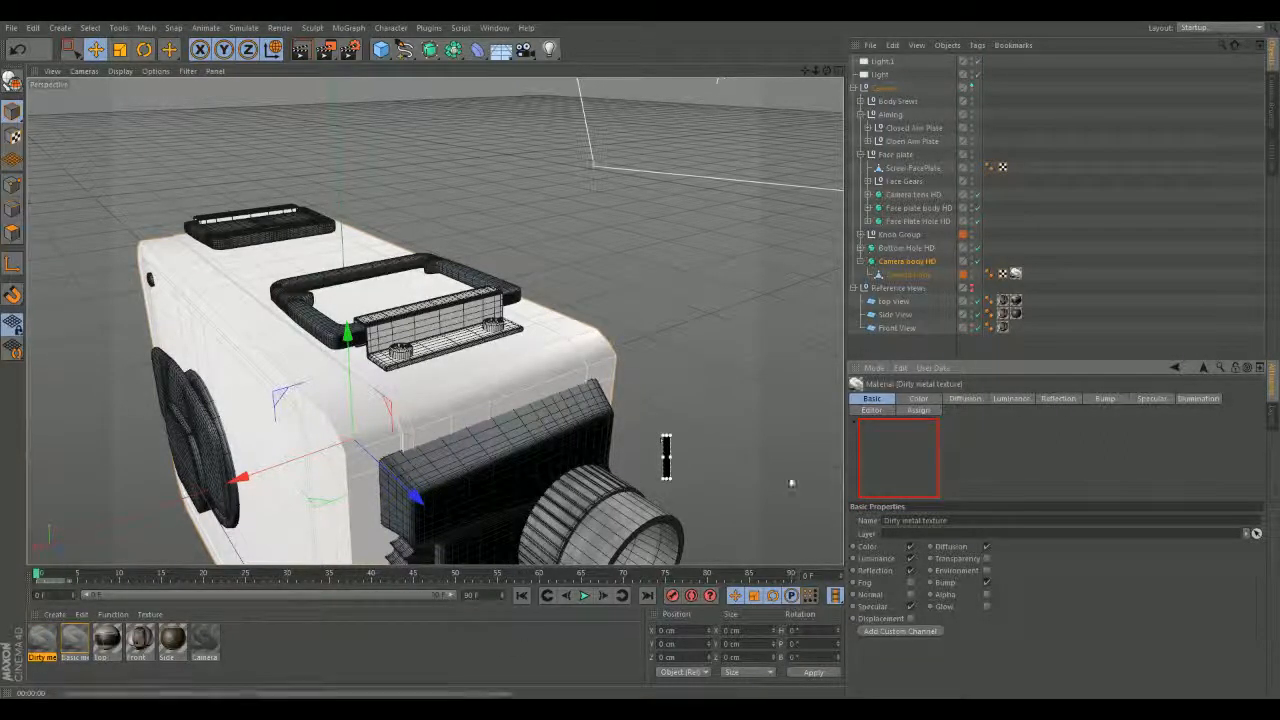
# - Load the Rust surface shader as the texture of the Dirty metal texture material's Diffusion channel
pyautogui.click(35, 648)
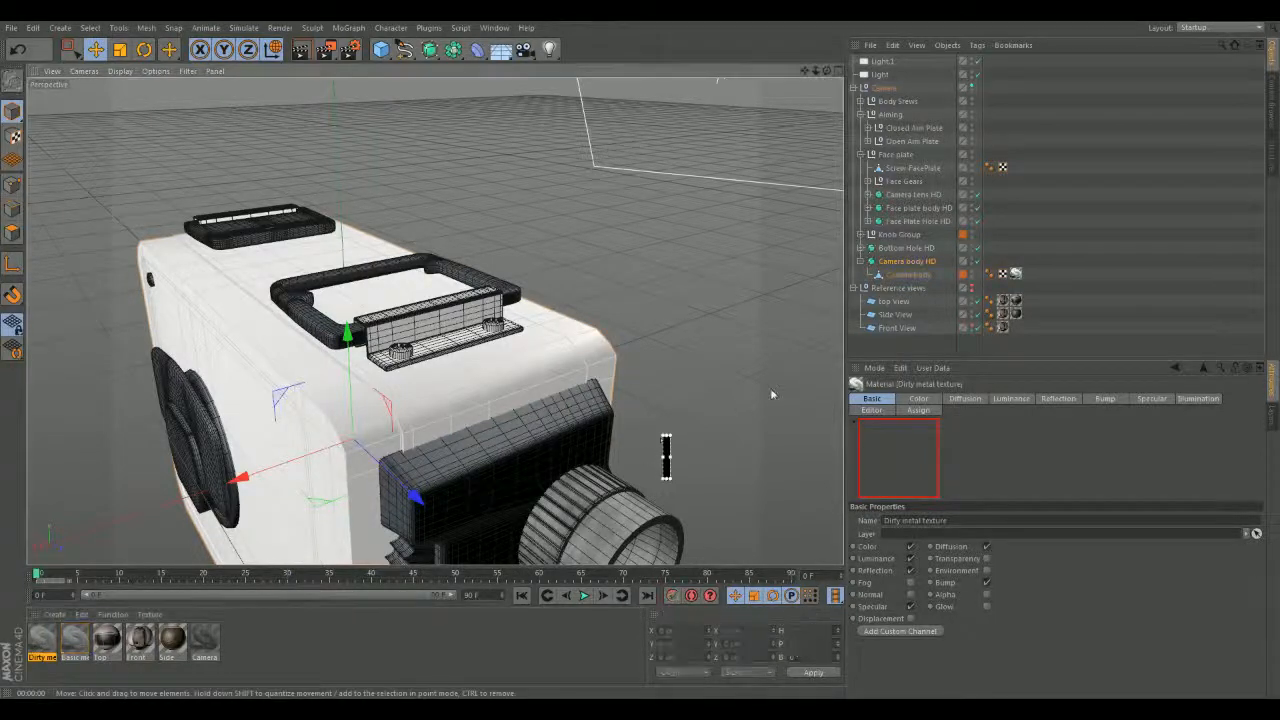
pyautogui.click(918, 398)
pyautogui.click(966, 399)
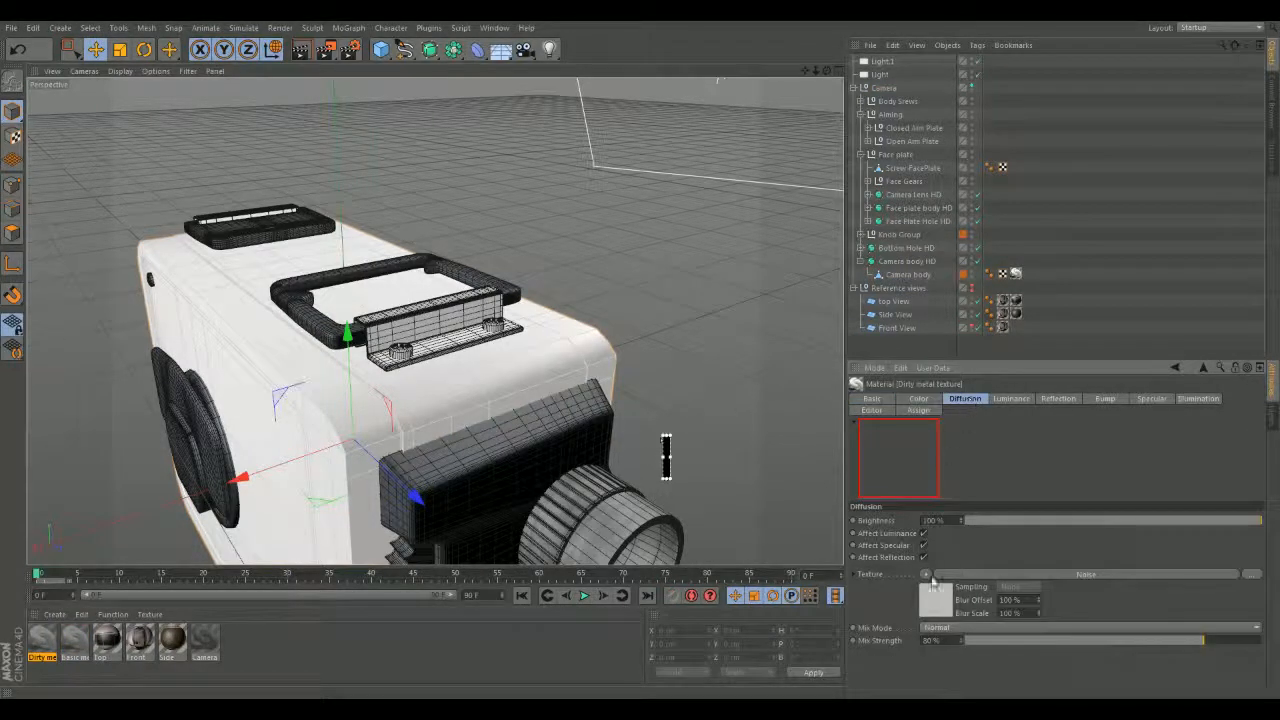
pyautogui.click(925, 574)
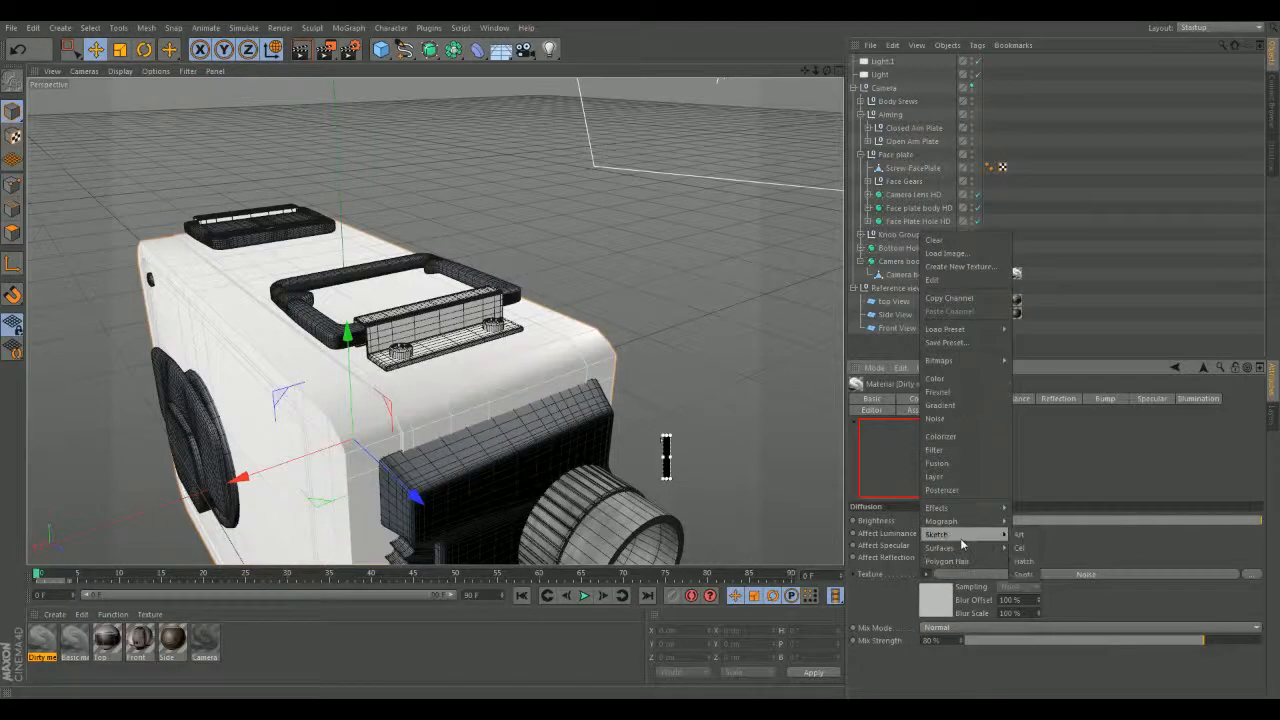
pyautogui.moveTo(963, 548)
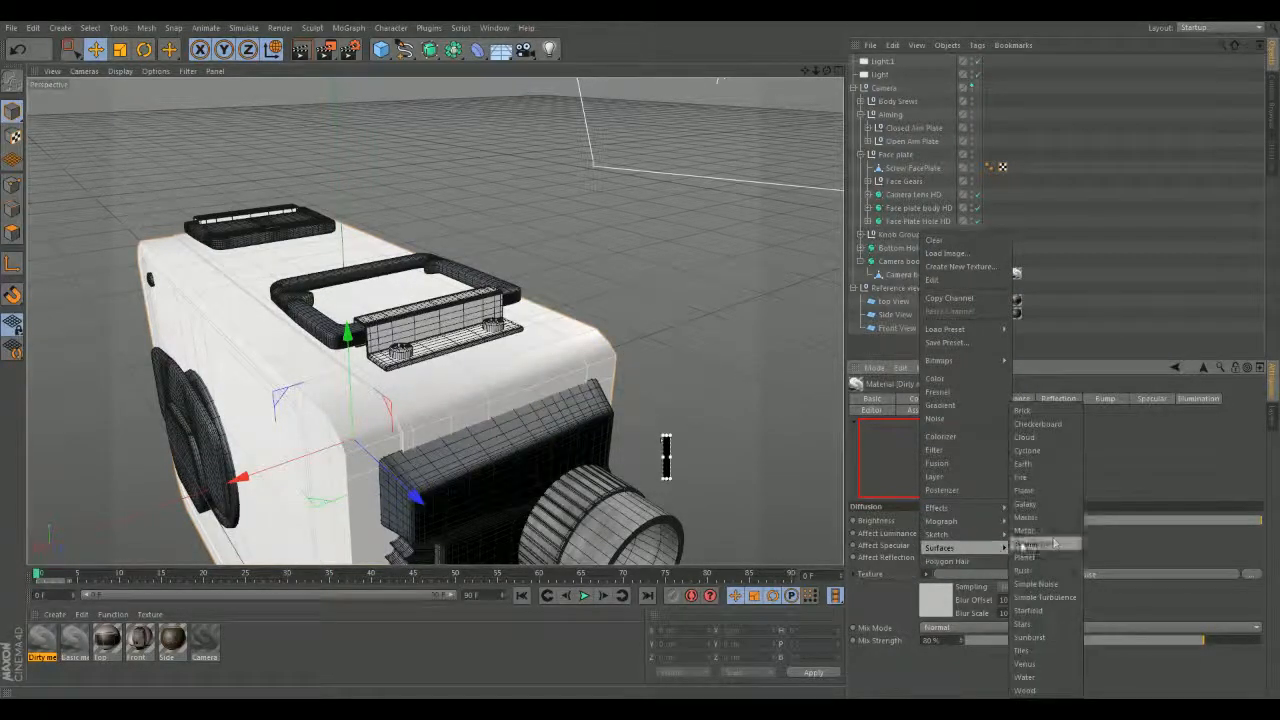
pyautogui.click(1040, 573)
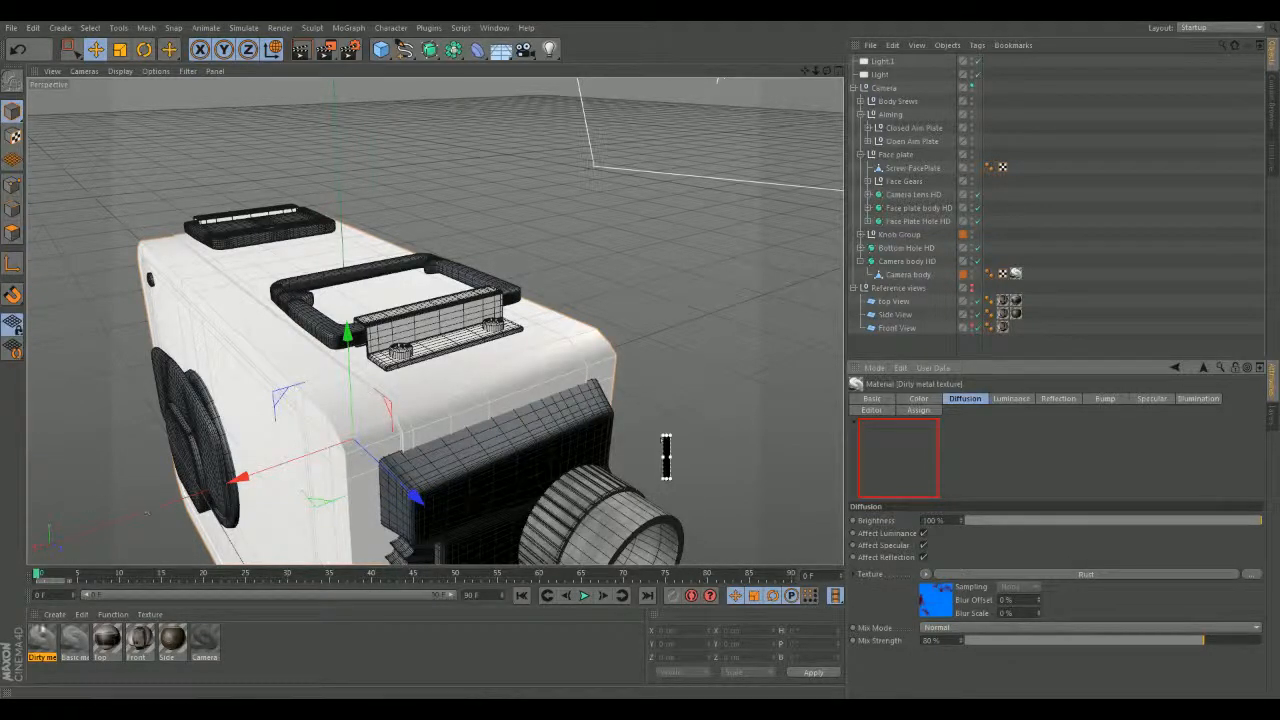
# - Apply the Dirty metal texture material to the open aim plate's frame and enlarge the interactive render region around it
pyautogui.moveTo(42, 650); pyautogui.dragTo(312, 324)
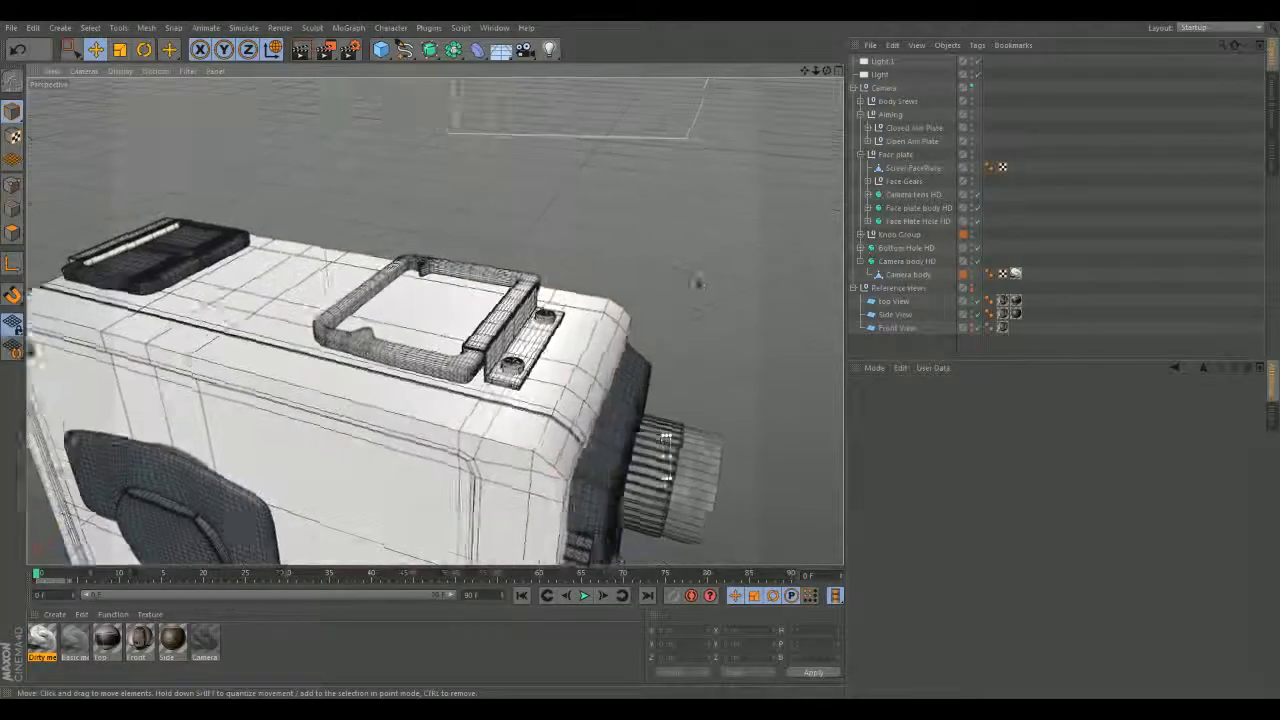
pyautogui.keyDown('alt'); pyautogui.moveTo(698, 284); pyautogui.dragTo(630, 325); pyautogui.keyUp('alt')
pyautogui.click(665, 450)
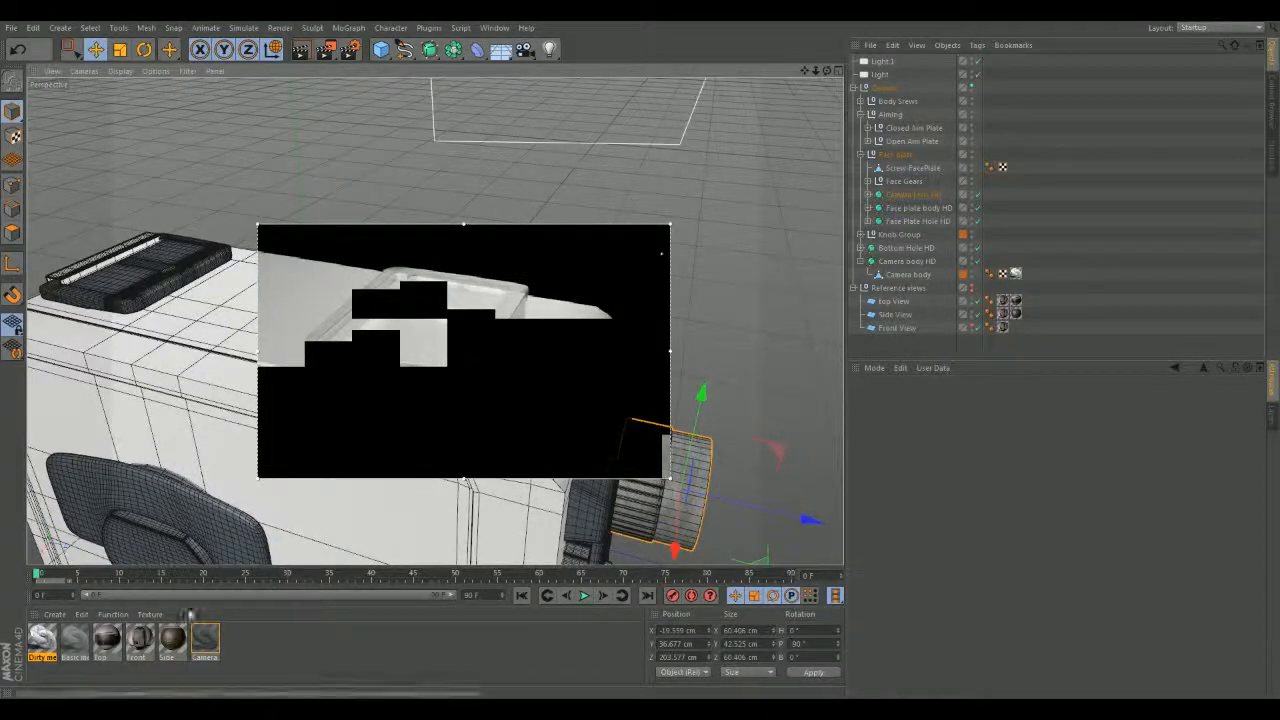
pyautogui.moveTo(661, 253); pyautogui.dragTo(661, 266)
pyautogui.click(745, 268)
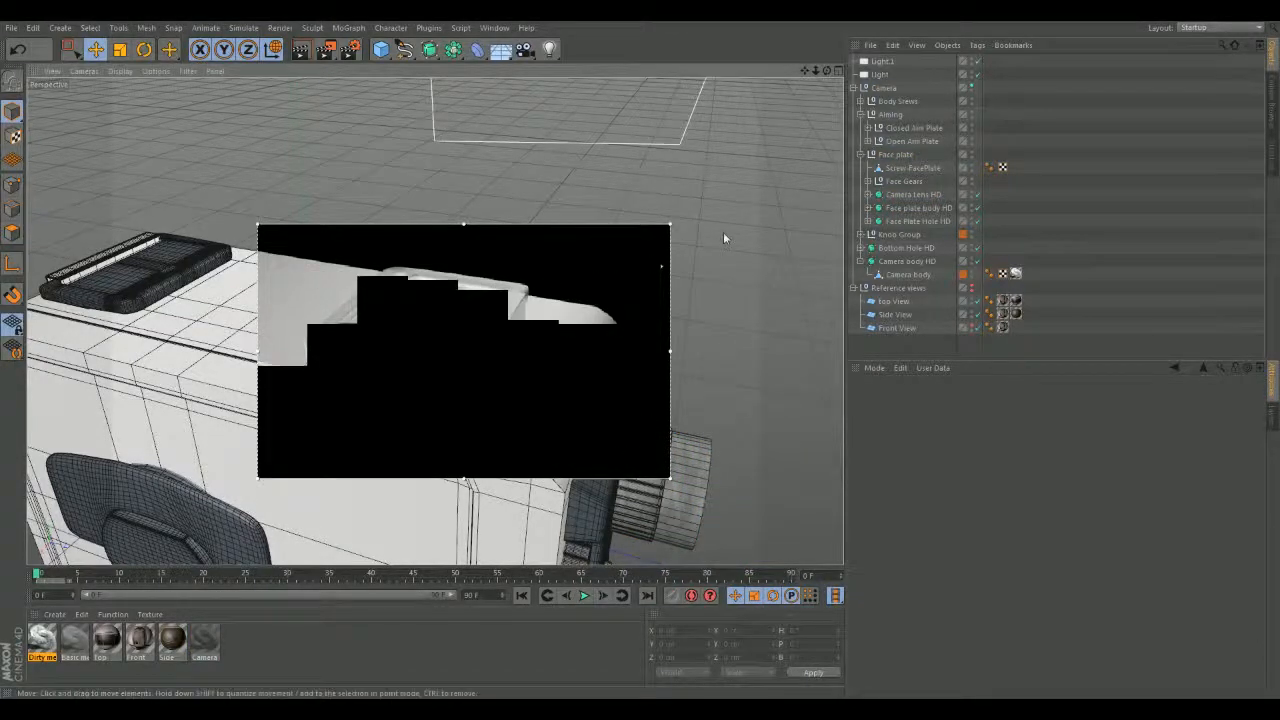
# - Temporarily hide the Camera body to preview the aim plate frame on its own, and collapse the Face plate group
pyautogui.click(971, 272)
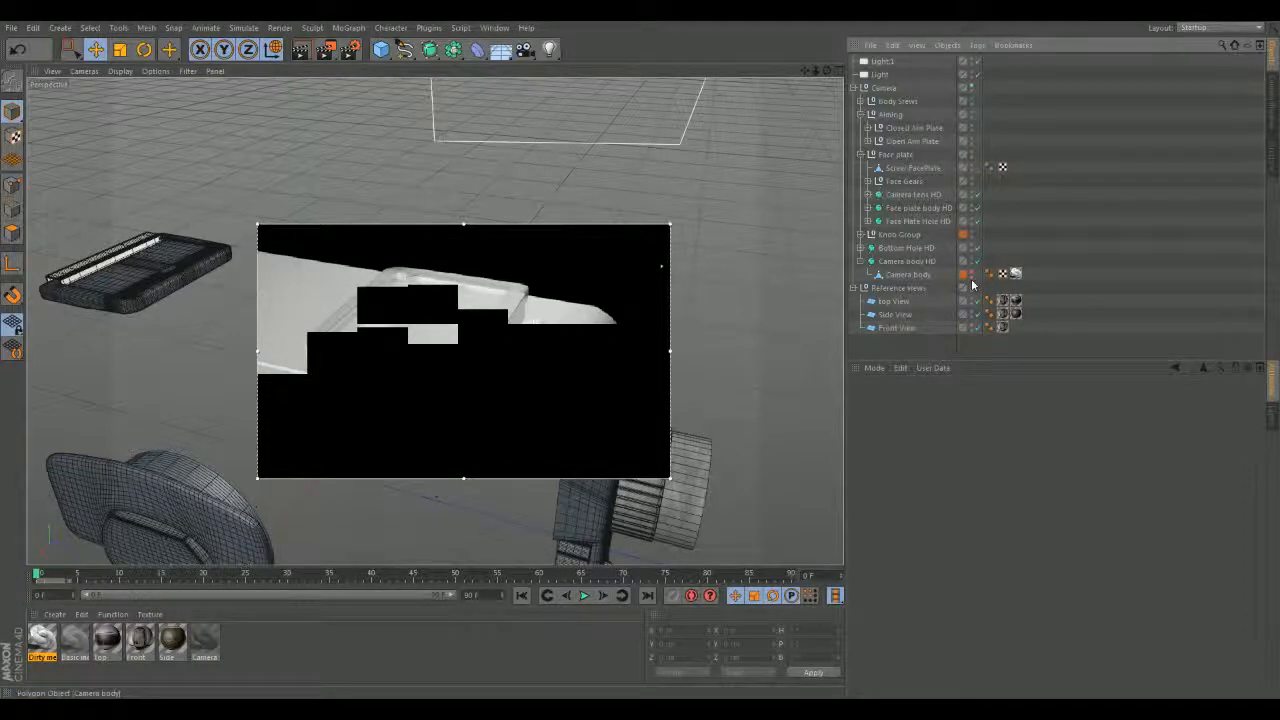
pyautogui.click(971, 279)
pyautogui.click(971, 272)
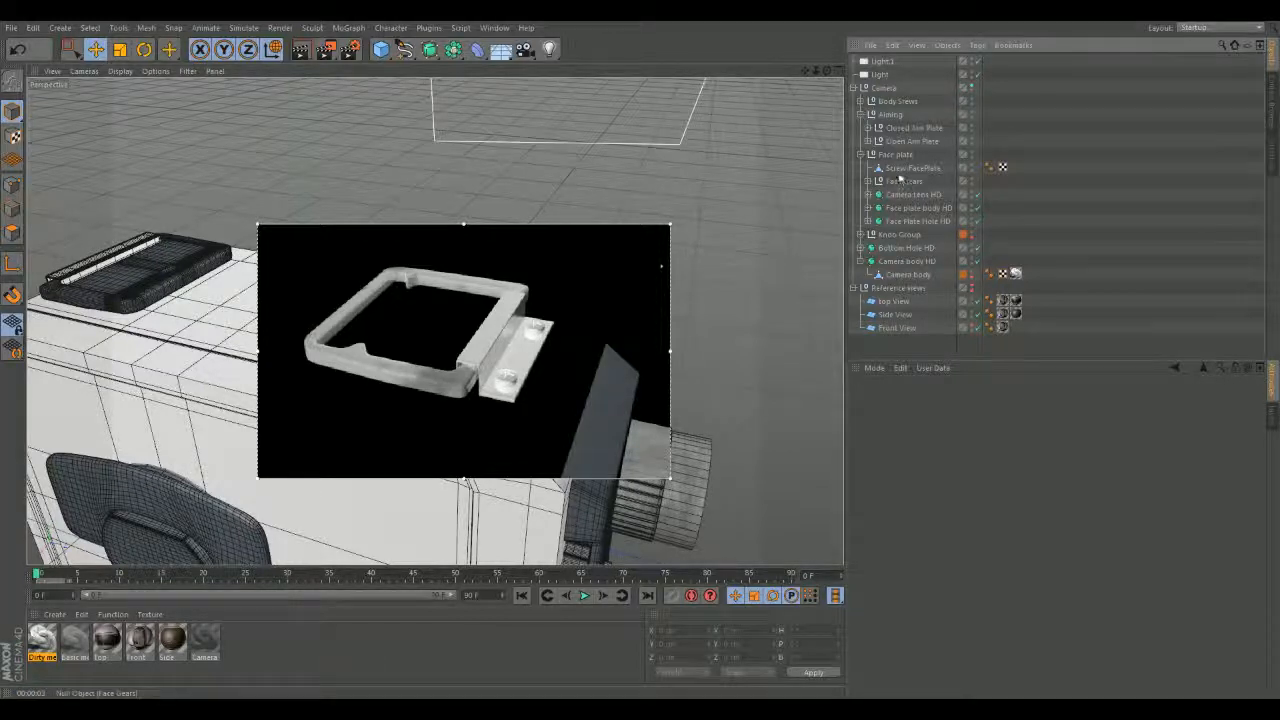
pyautogui.click(859, 154)
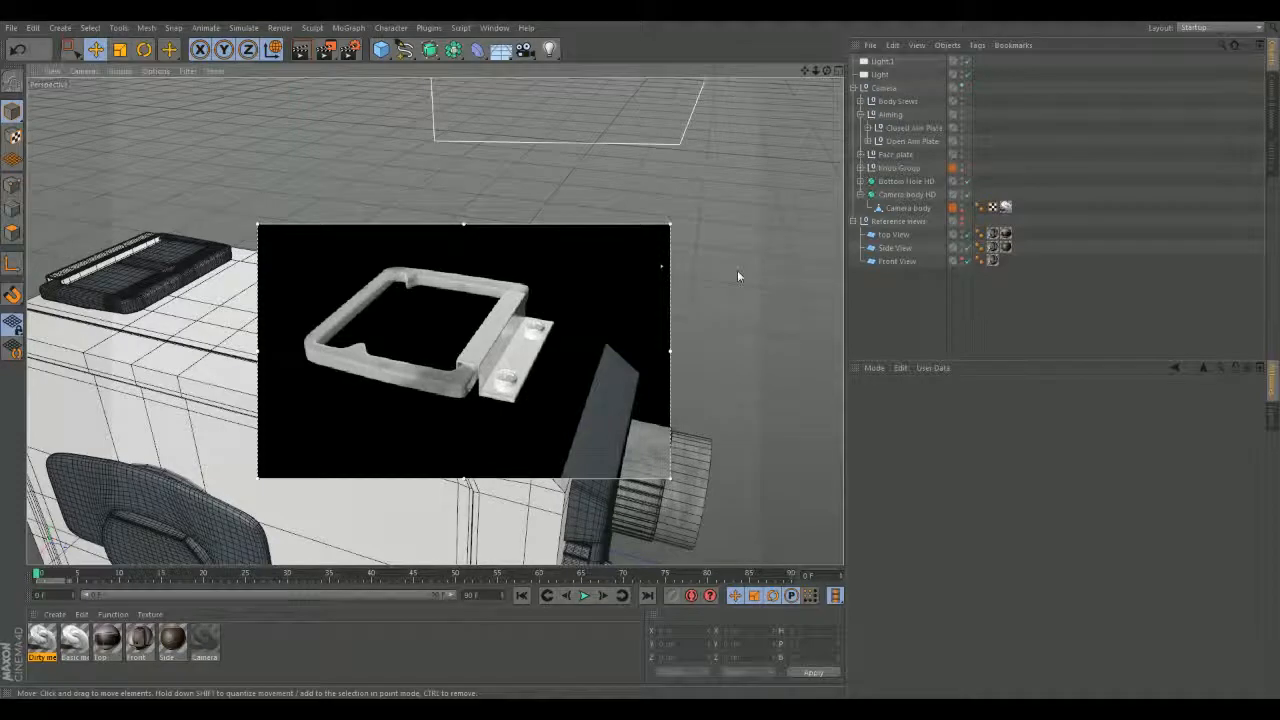
# - Copy the Rust shader from the Dirty metal texture material's Diffusion channel into its Luminance texture
pyautogui.keyDown('alt'); pyautogui.moveTo(735, 268); pyautogui.dragTo(746, 267); pyautogui.keyUp('alt')
pyautogui.keyDown('alt'); pyautogui.moveTo(726, 223); pyautogui.dragTo(756, 247); pyautogui.keyUp('alt')
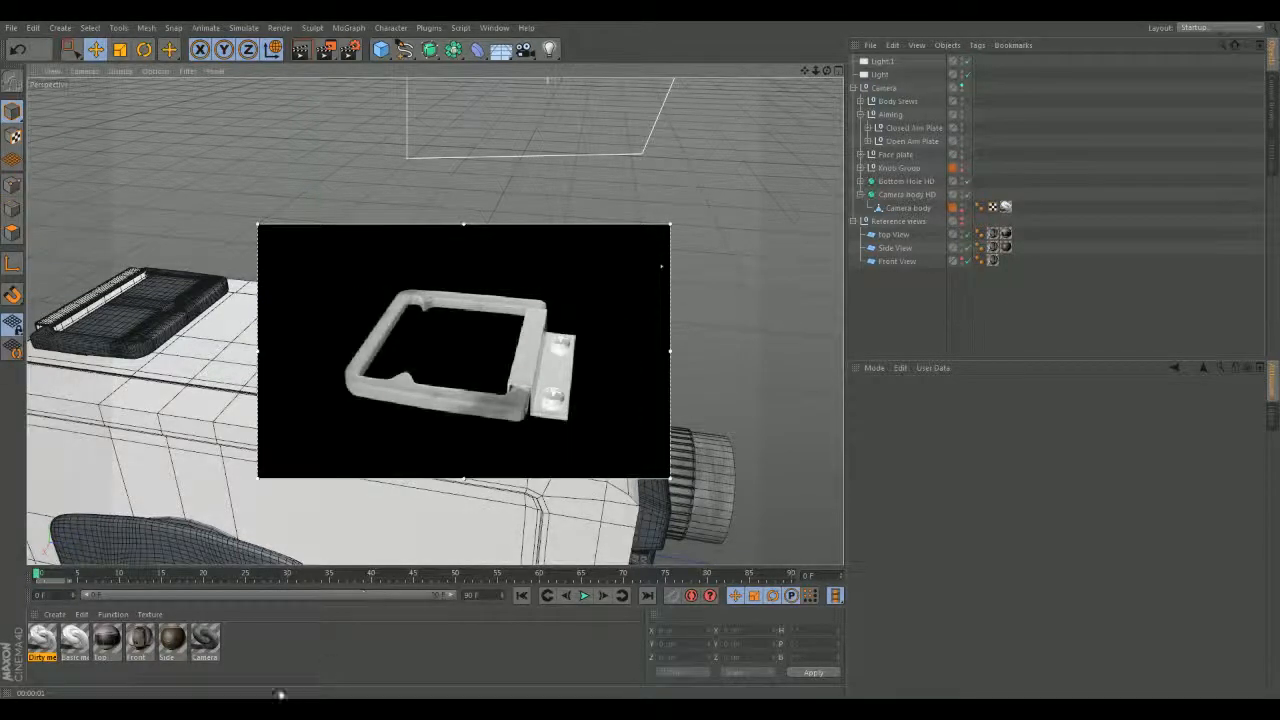
pyautogui.click(40, 641)
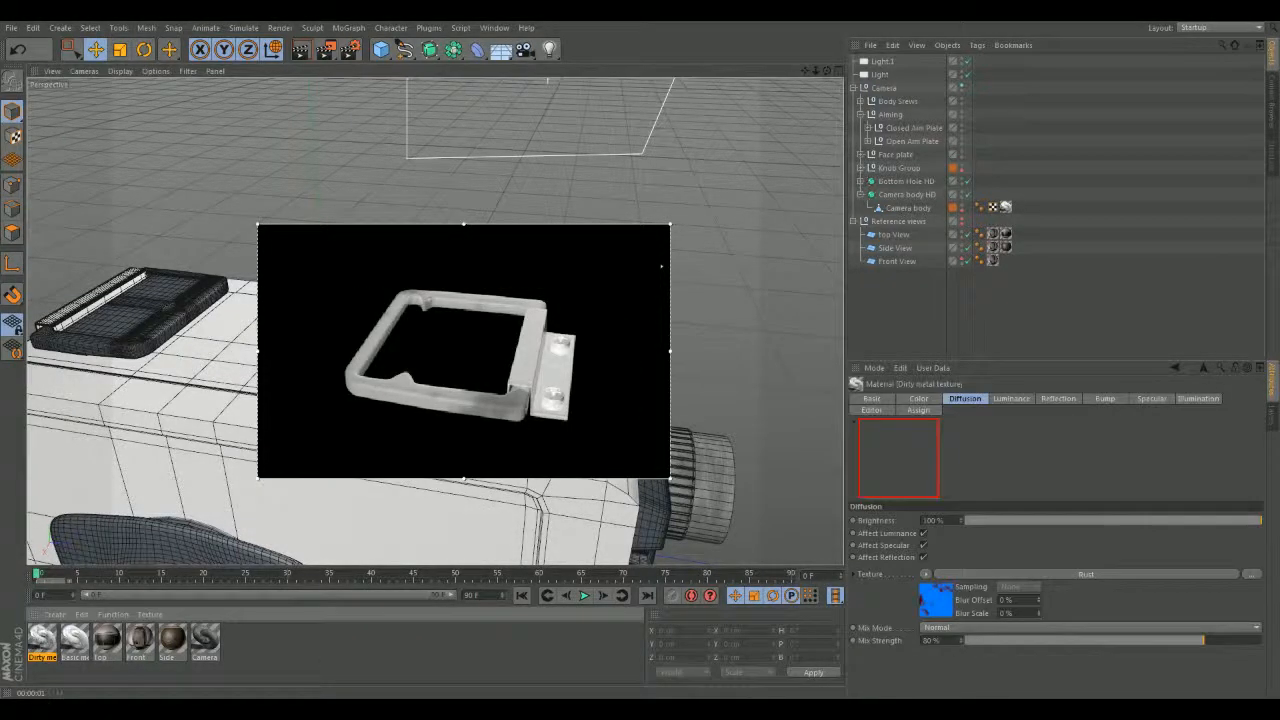
pyautogui.click(1000, 399)
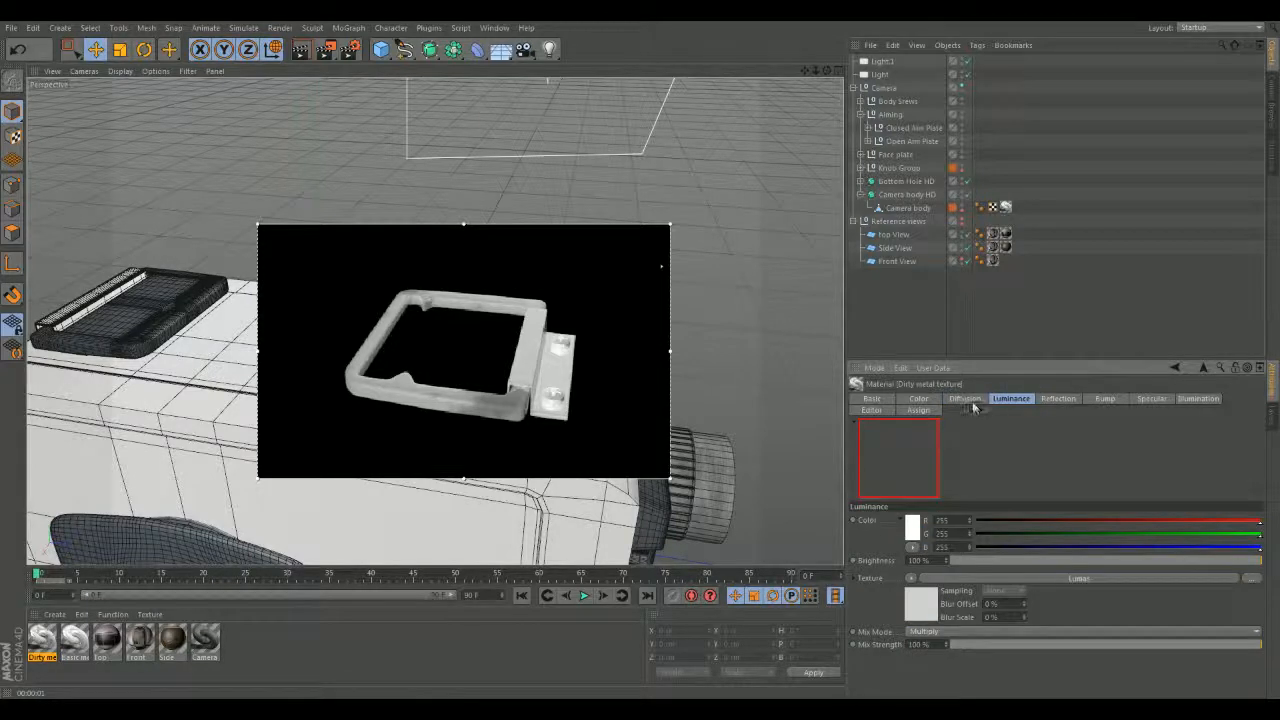
pyautogui.keyDown('shift'); pyautogui.click(971, 403); pyautogui.keyUp('shift')
pyautogui.scroll(-2, 1000, 457)
pyautogui.moveTo(936, 500); pyautogui.dragTo(922, 648)
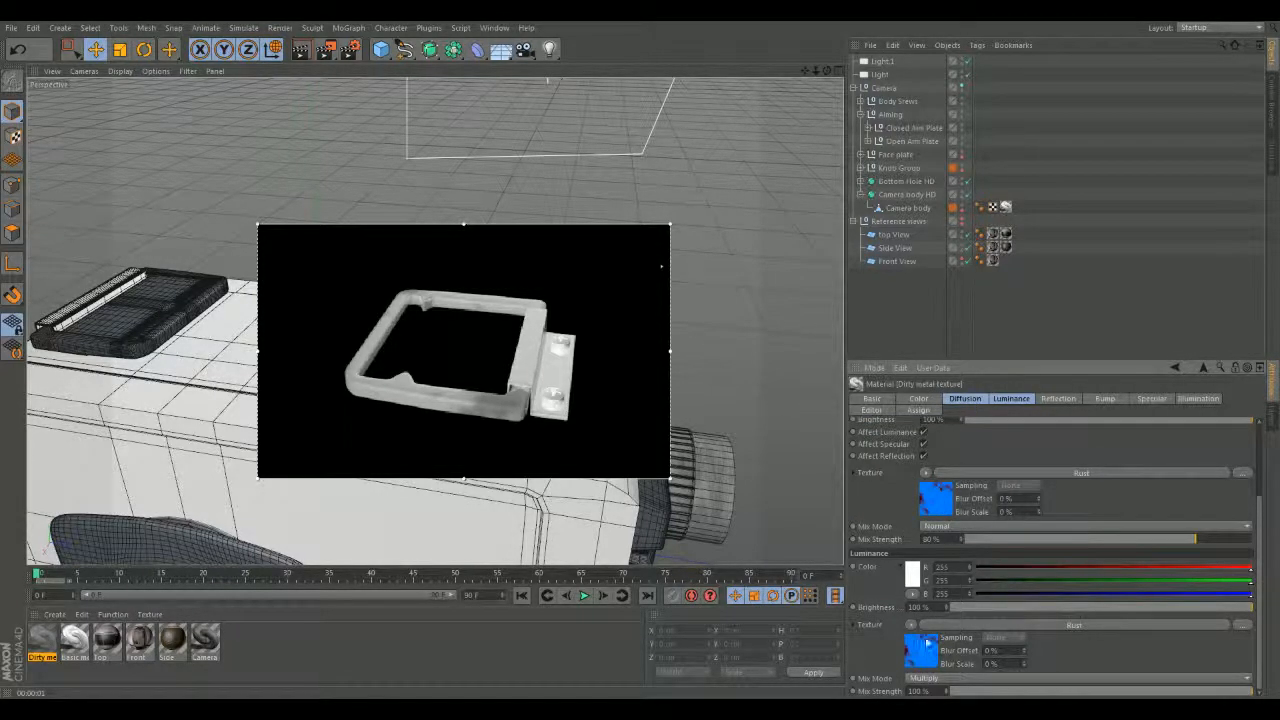
# - Copy the Diffusion channel's Rust shader into the Reflection texture of the Dirty metal texture material
pyautogui.click(1058, 399)
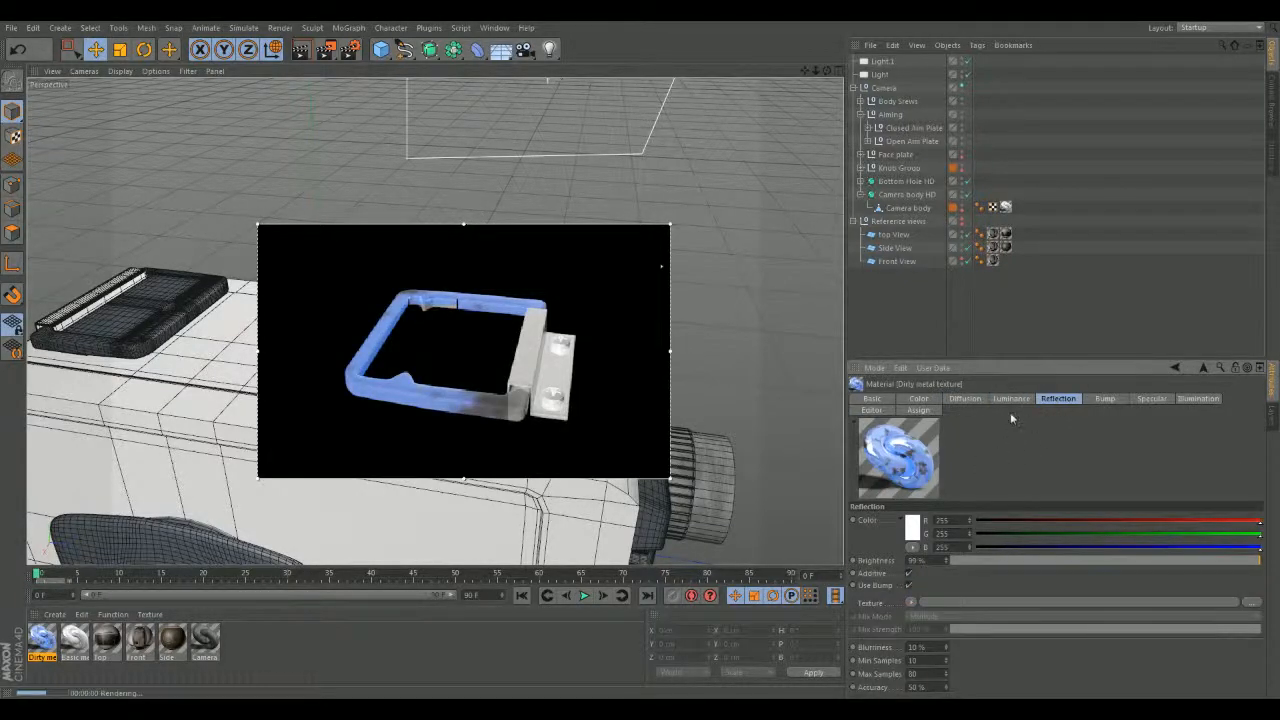
pyautogui.keyDown('shift'); pyautogui.click(970, 399); pyautogui.keyUp('shift')
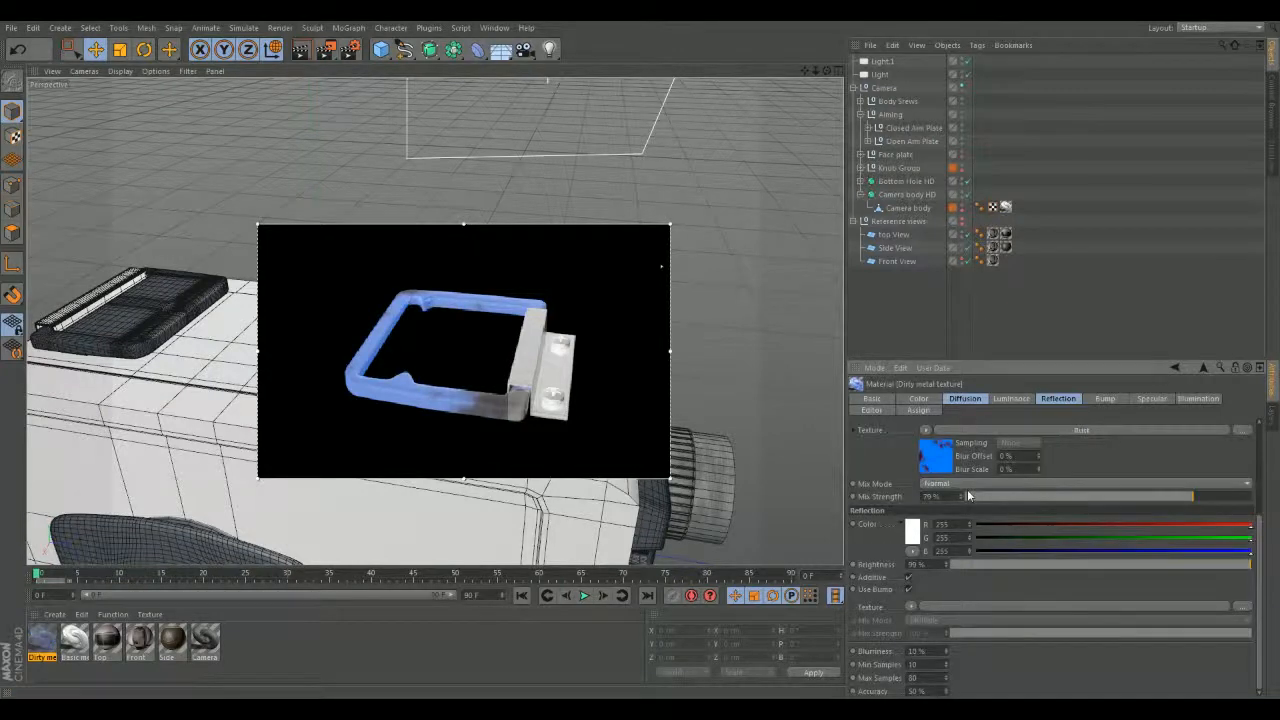
pyautogui.scroll(3, 1060, 500)
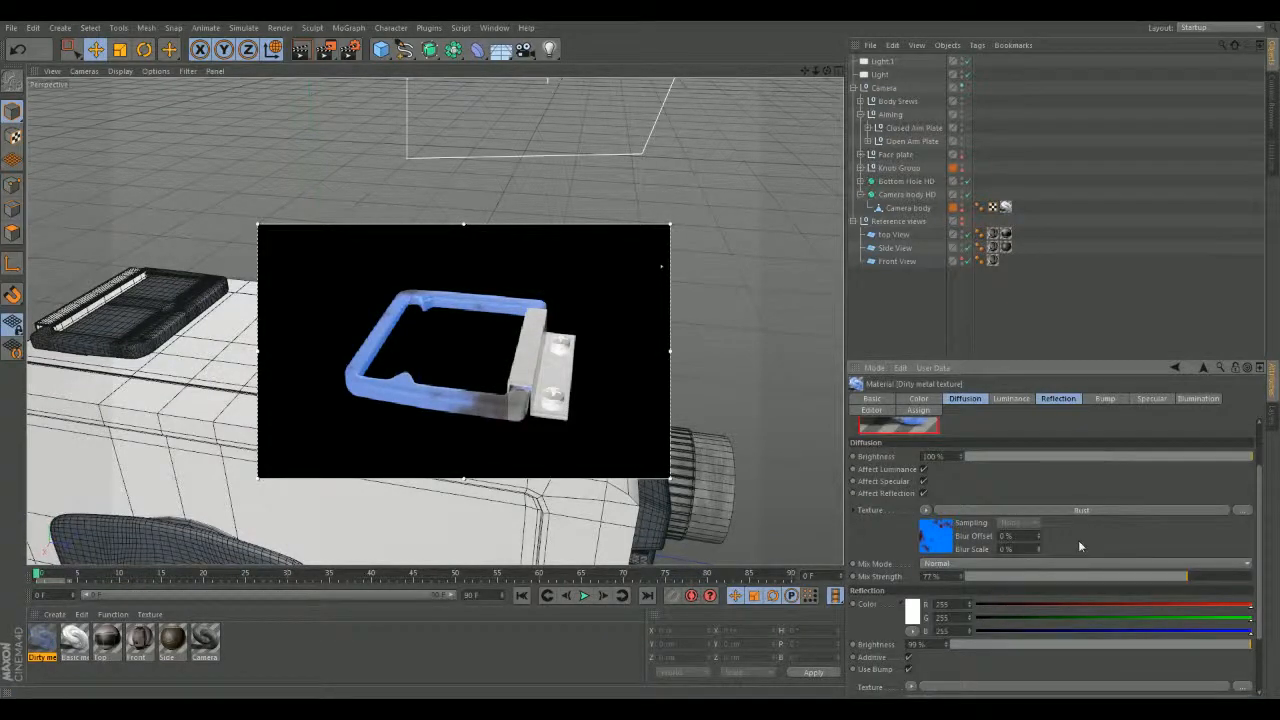
pyautogui.scroll(-3, 1054, 476)
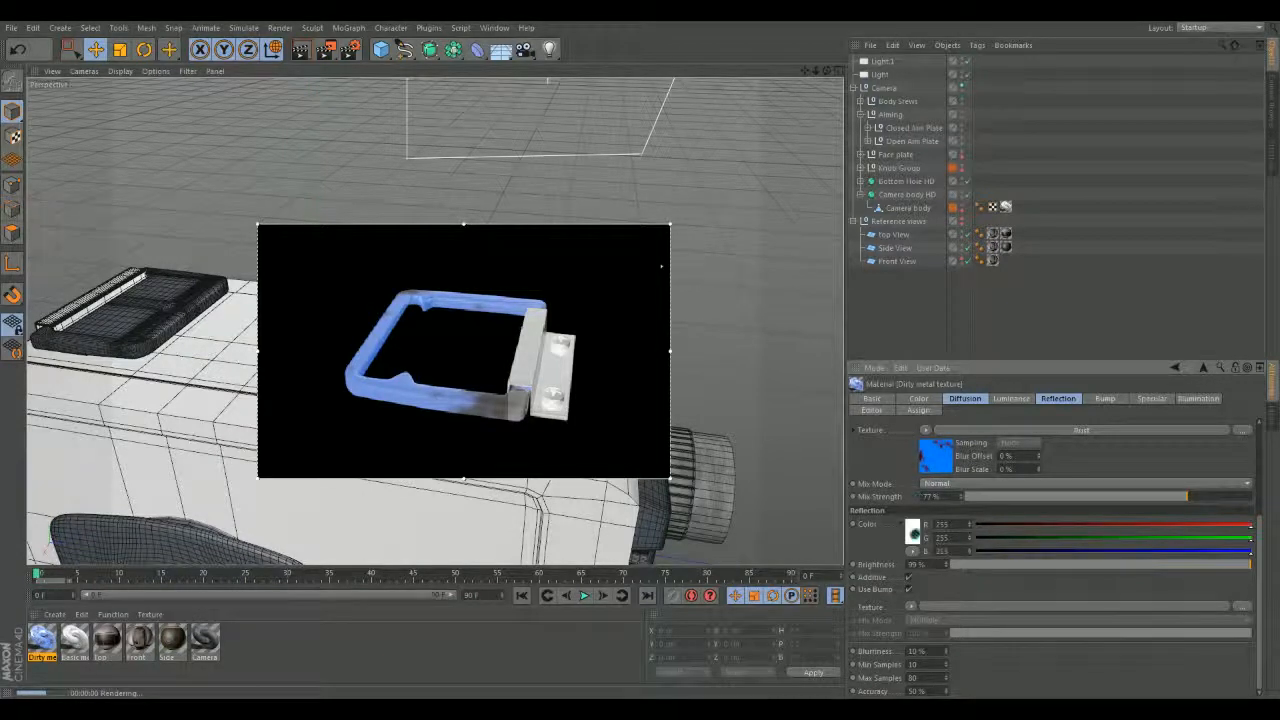
pyautogui.moveTo(930, 611); pyautogui.dragTo(929, 609)
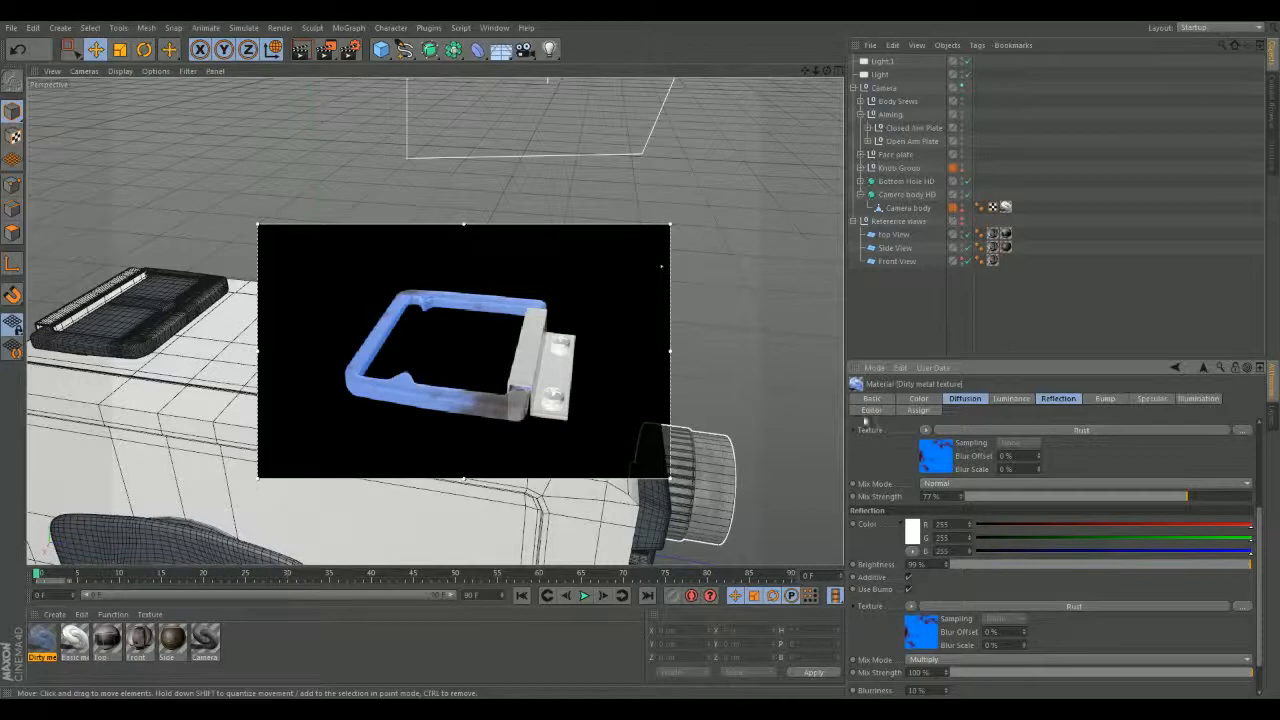
pyautogui.click(971, 399)
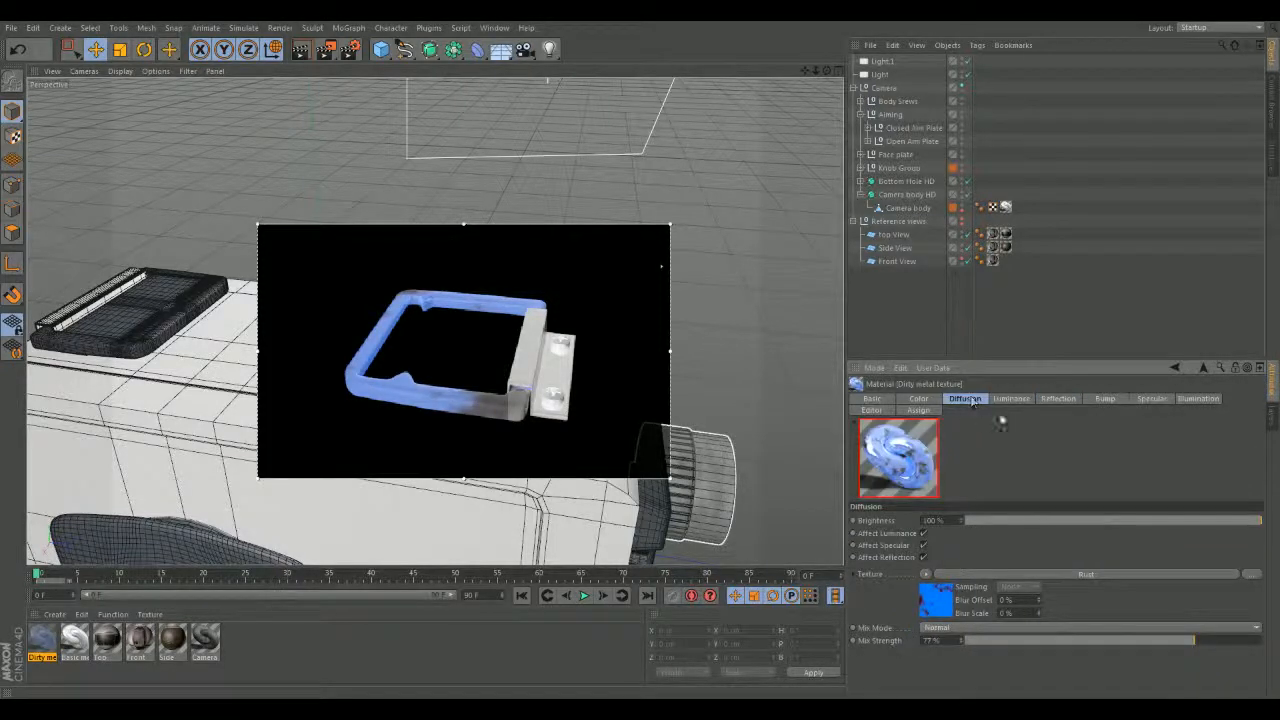
pyautogui.click(918, 399)
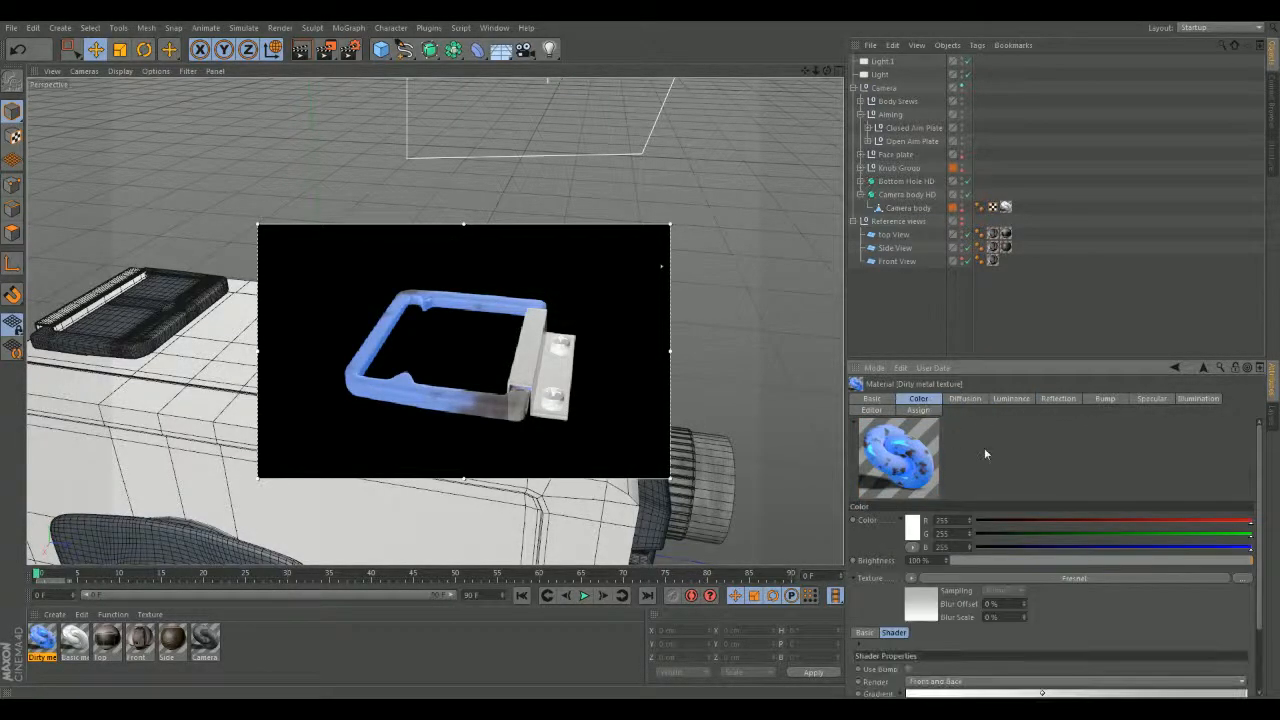
pyautogui.click(972, 398)
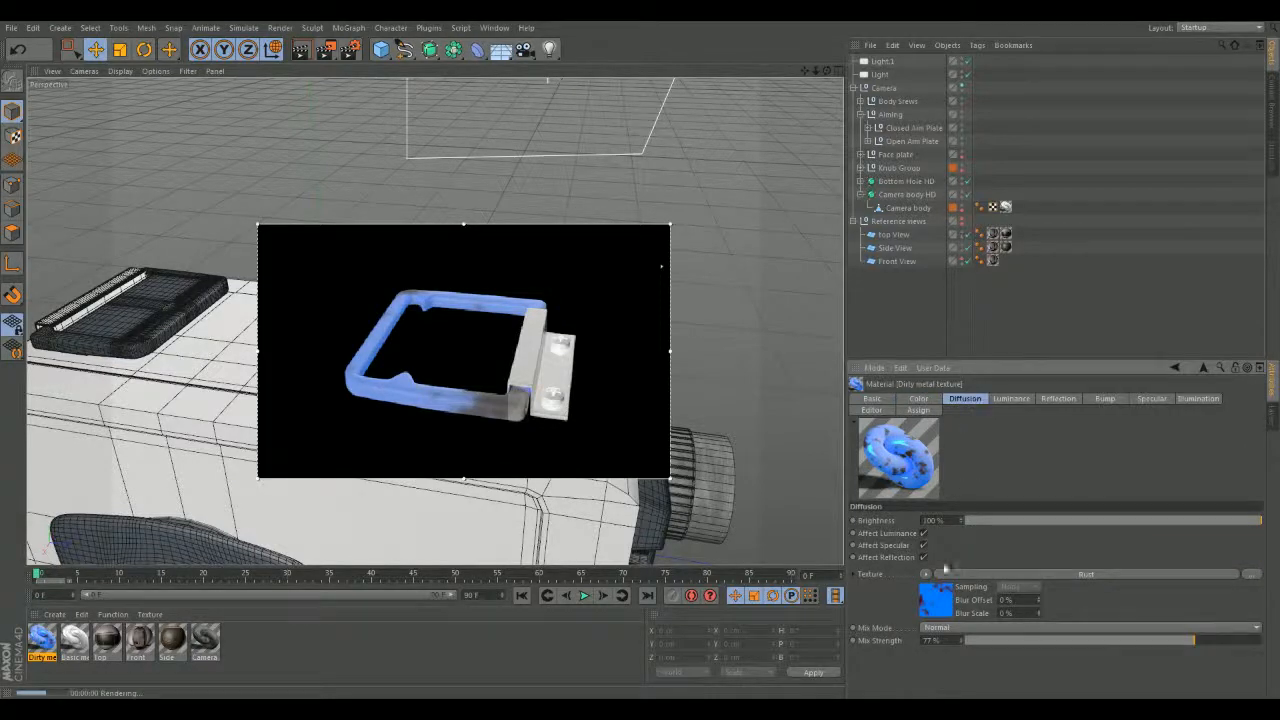
pyautogui.click(936, 600)
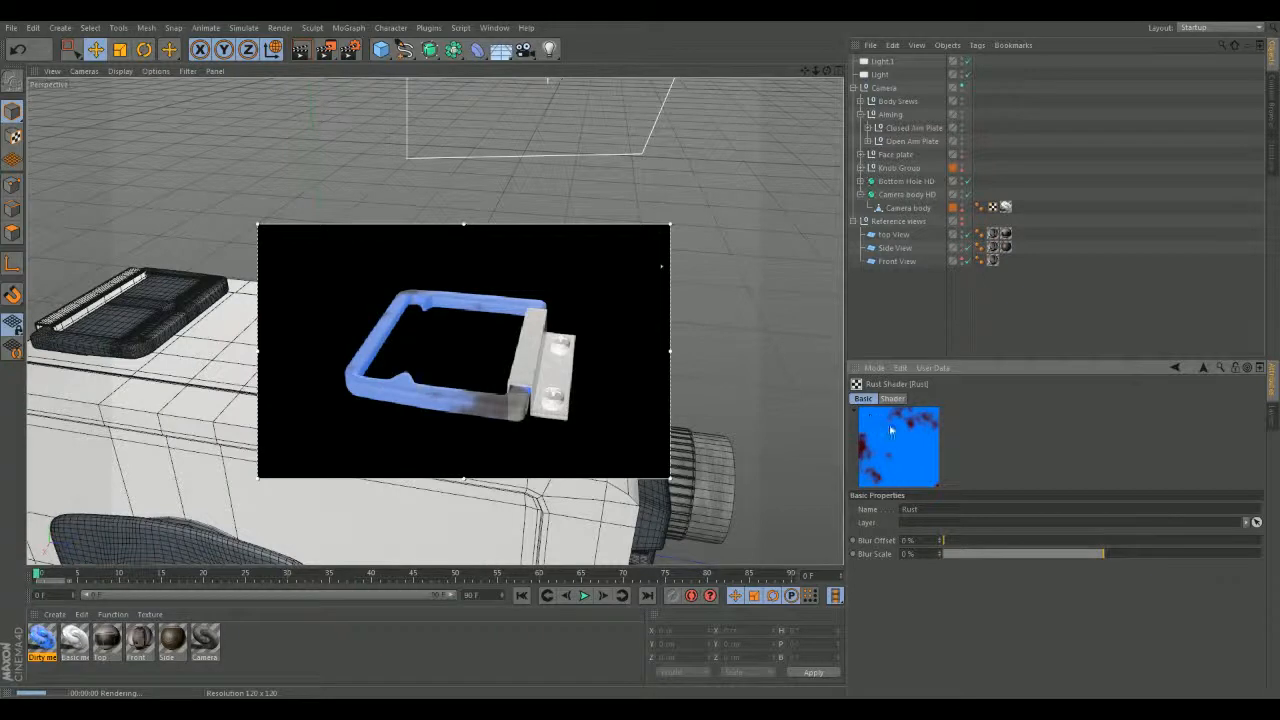
pyautogui.click(42, 640)
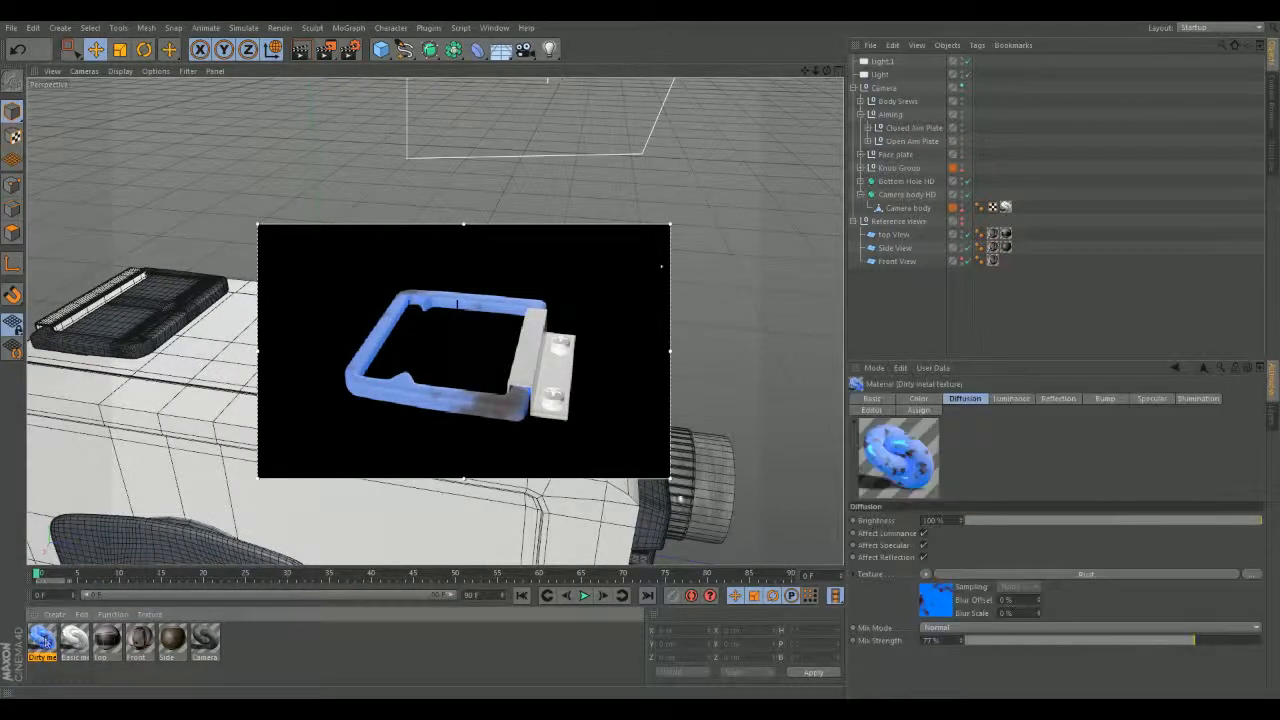
# - In the Luminance channel's Rust shader, change the blue starting colour of the gradient to white
pyautogui.click(1010, 399)
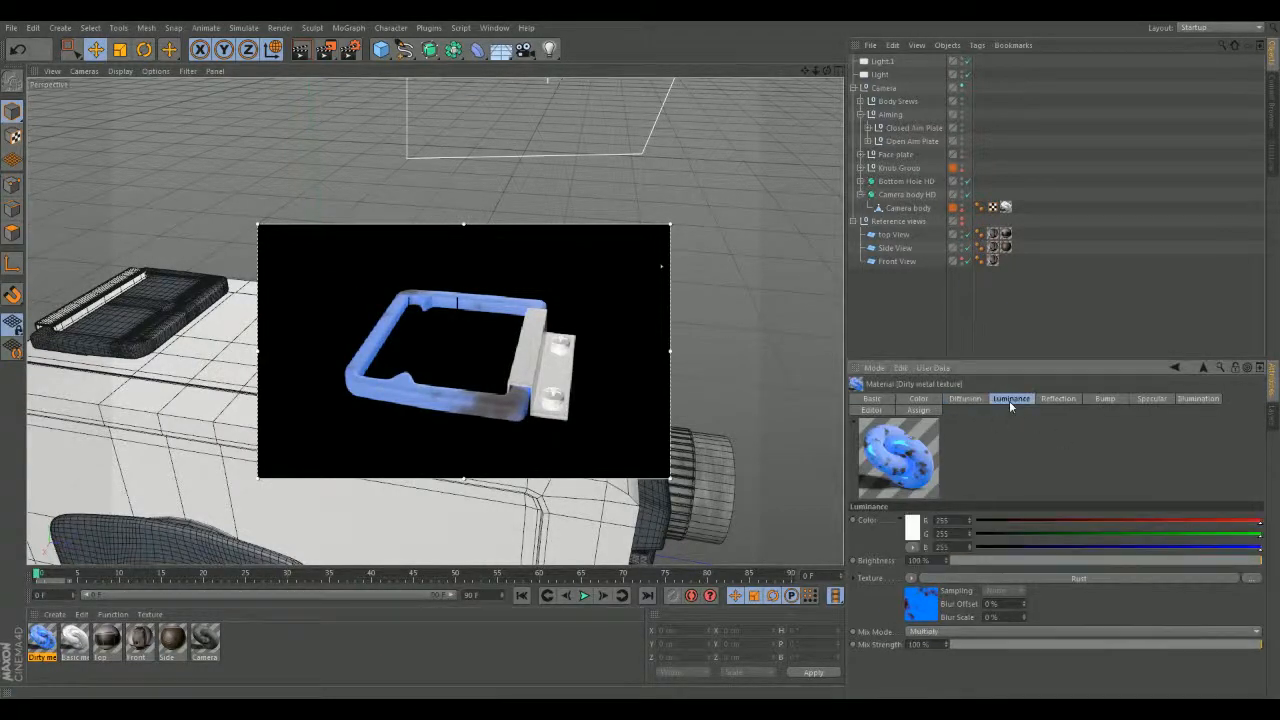
pyautogui.click(933, 600)
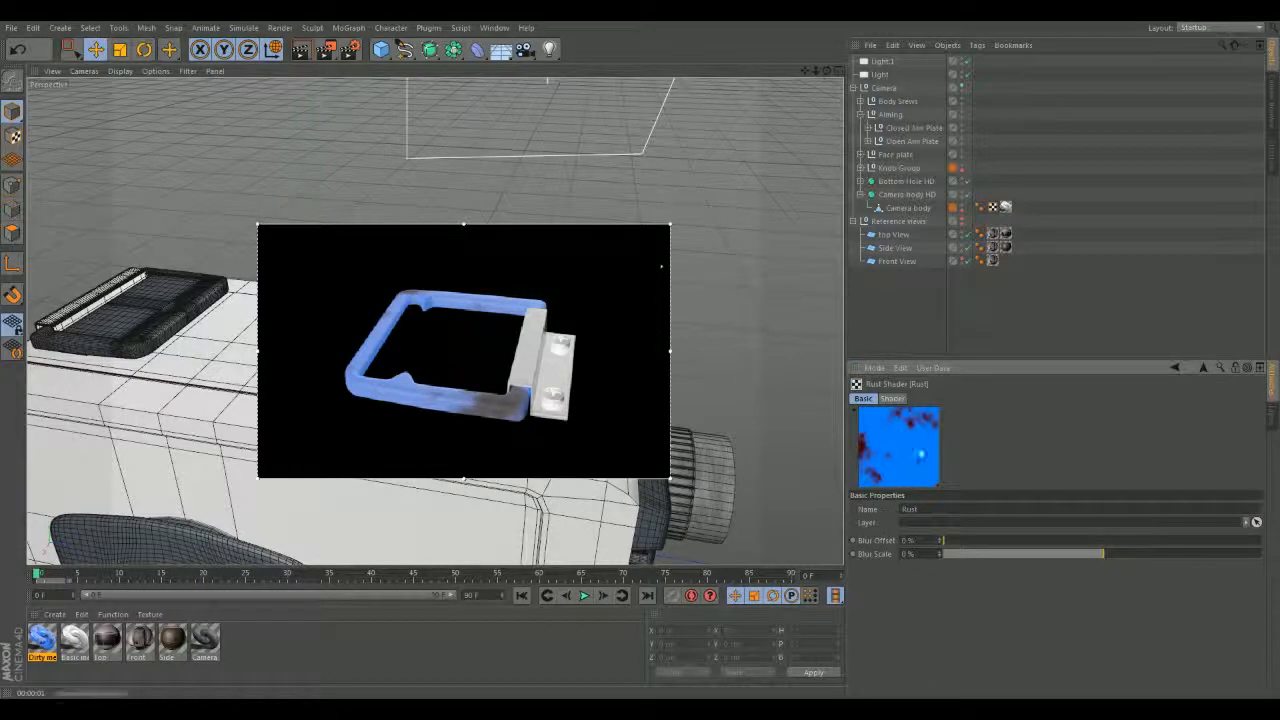
pyautogui.click(892, 398)
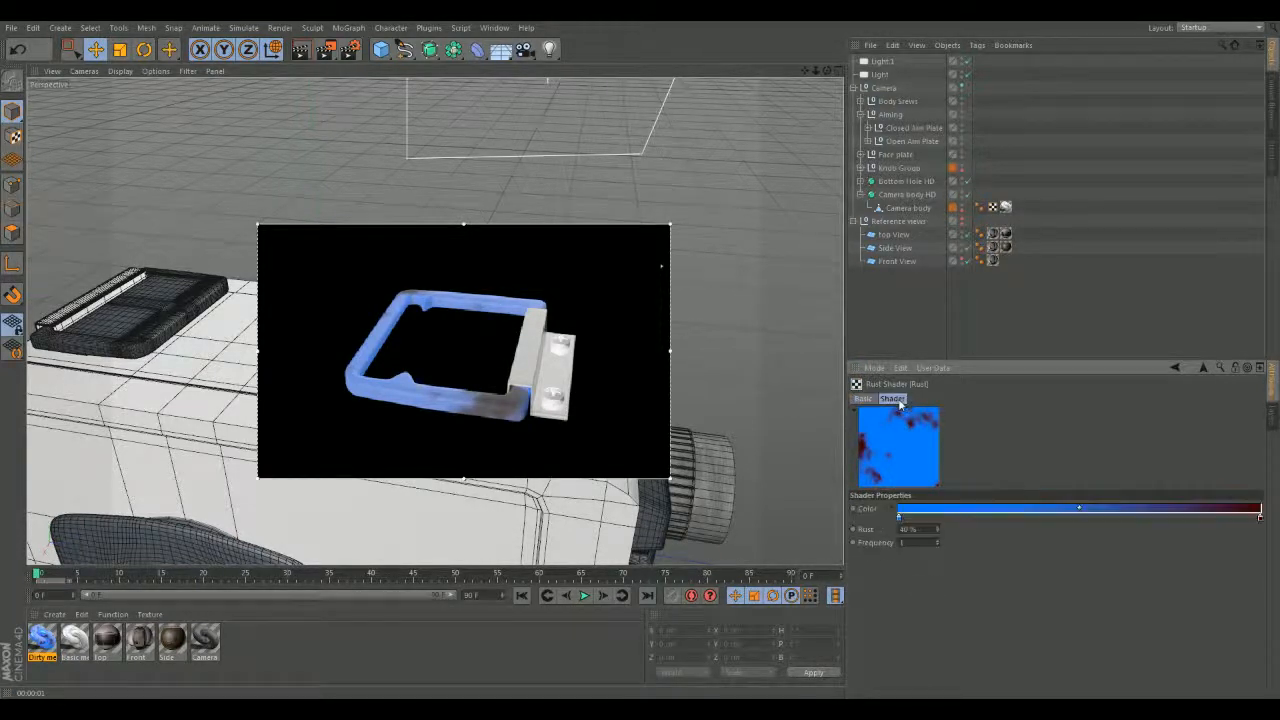
pyautogui.doubleClick(900, 519)
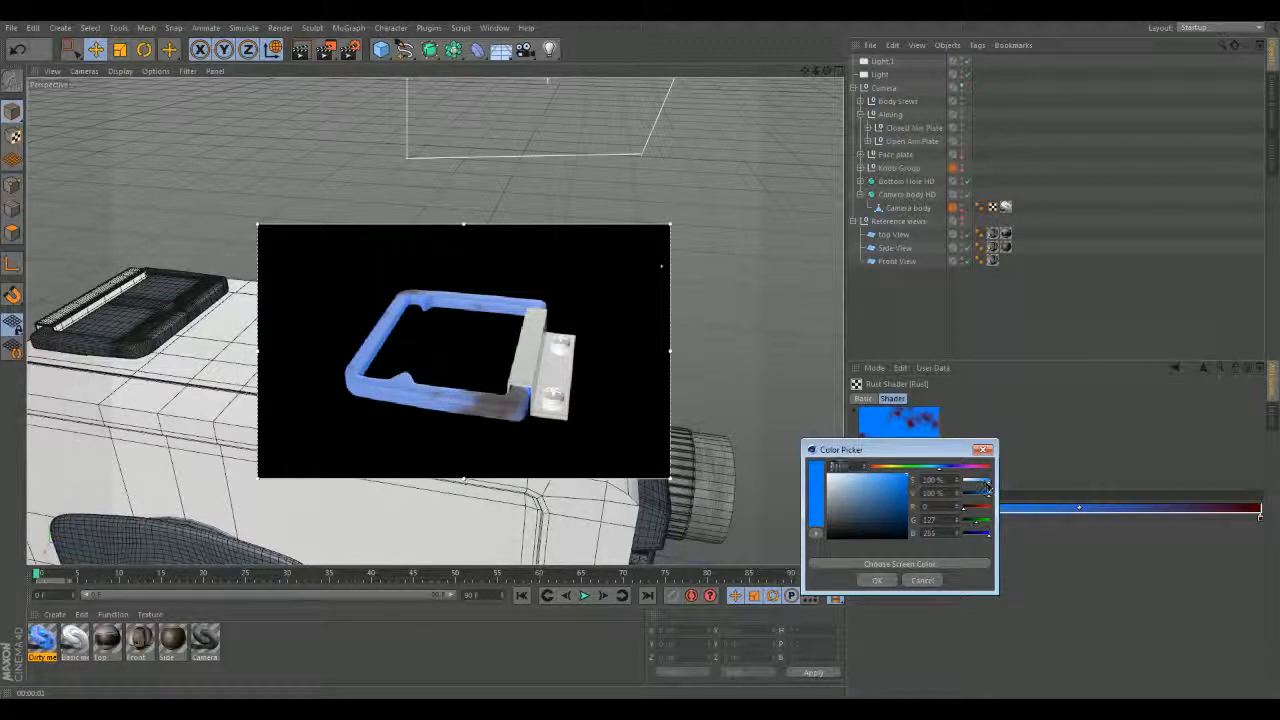
pyautogui.moveTo(988, 487); pyautogui.dragTo(905, 484)
pyautogui.click(895, 581)
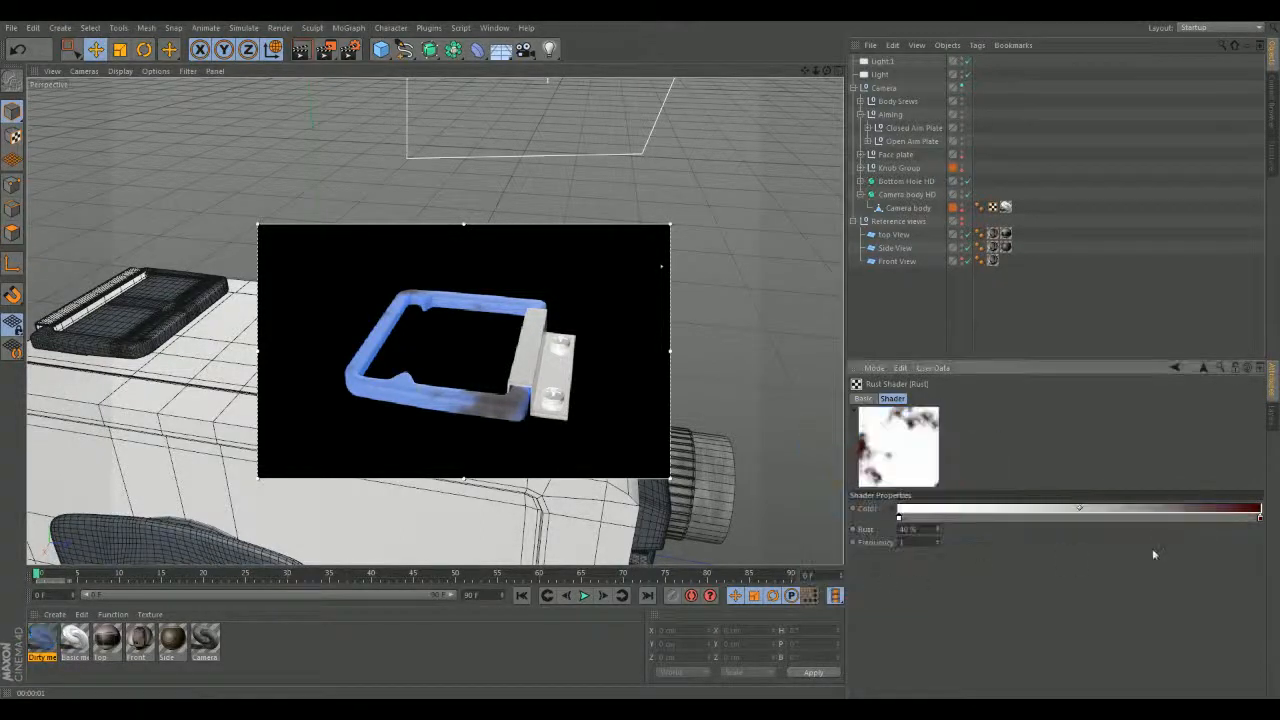
# - Desaturate the dark red end colour of the Luminance Rust gradient to a dark grey
pyautogui.doubleClick(1260, 520)
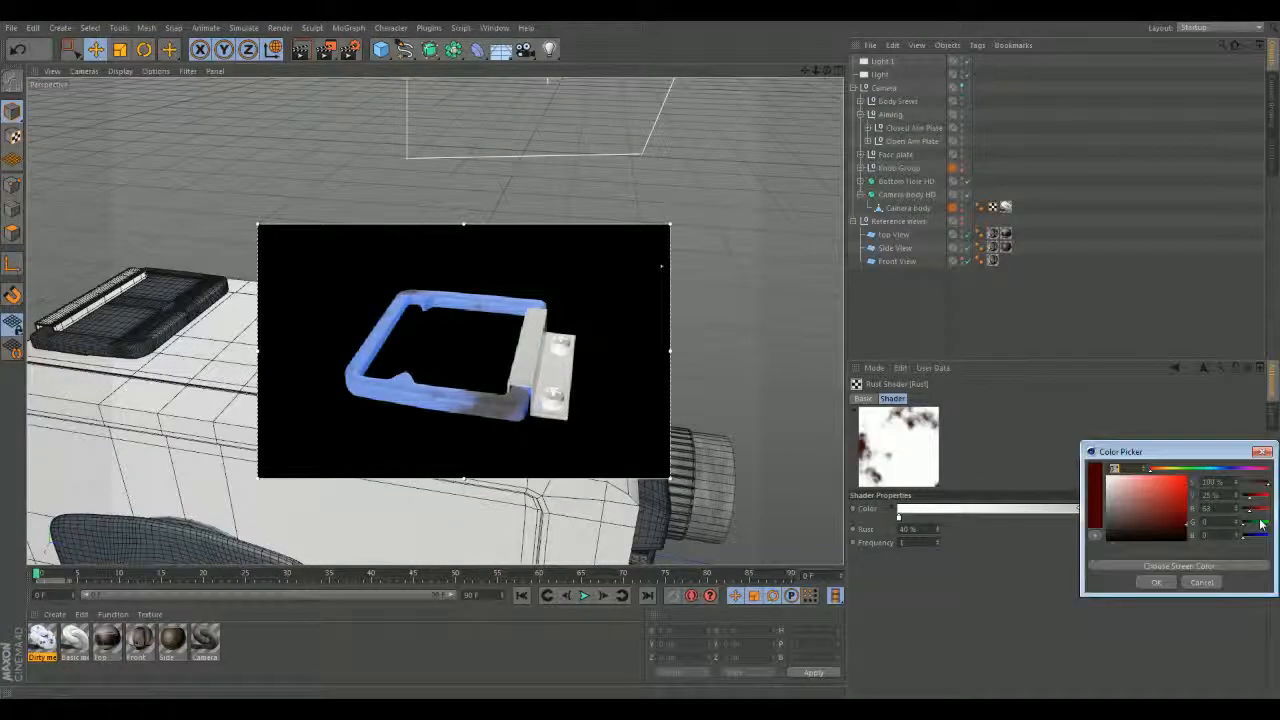
pyautogui.moveTo(1268, 487); pyautogui.dragTo(1212, 495)
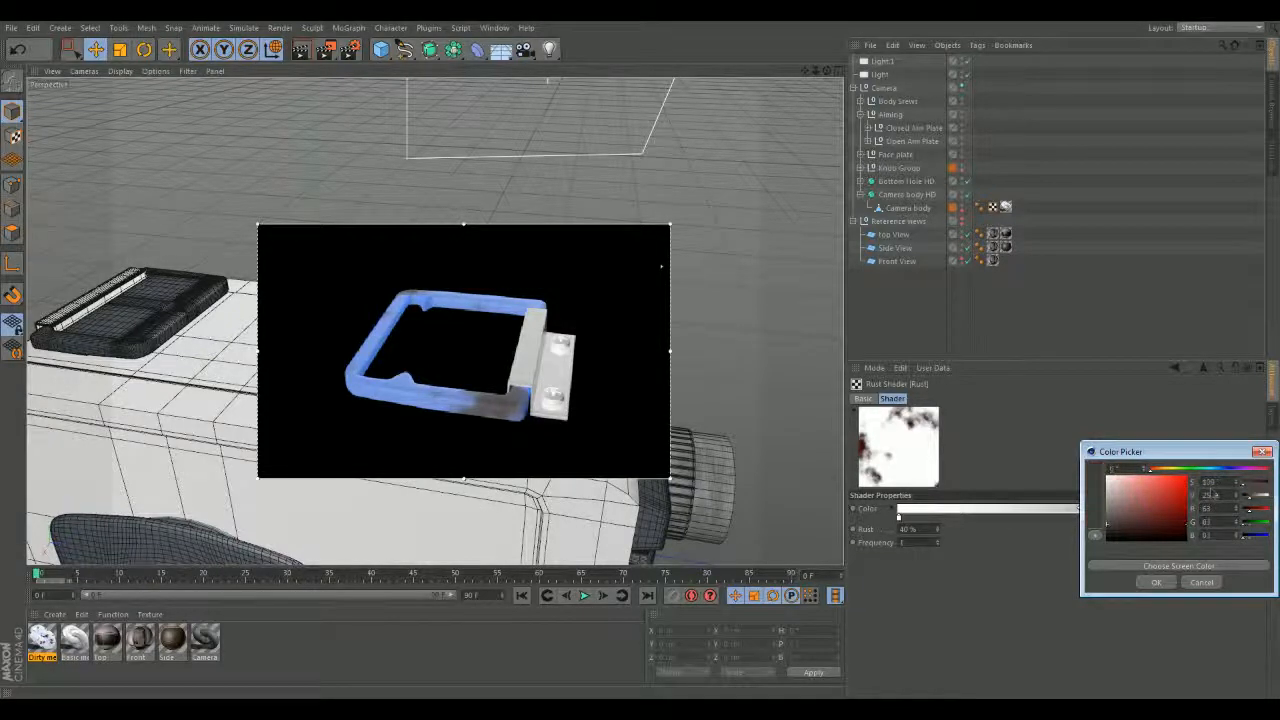
pyautogui.click(1157, 582)
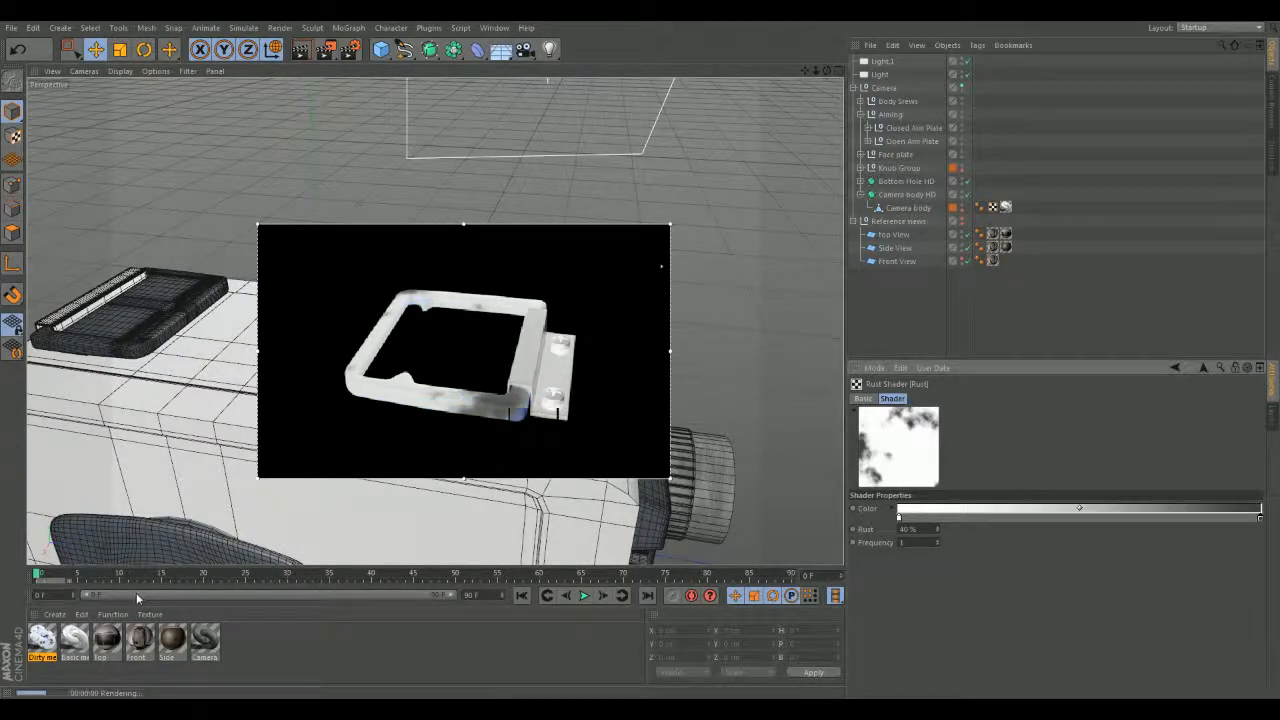
# - Replace the Metal shader in the Dirty metal texture material's Bump channel with a copy of the Diffusion Rust shader
pyautogui.click(42, 640)
pyautogui.click(1068, 399)
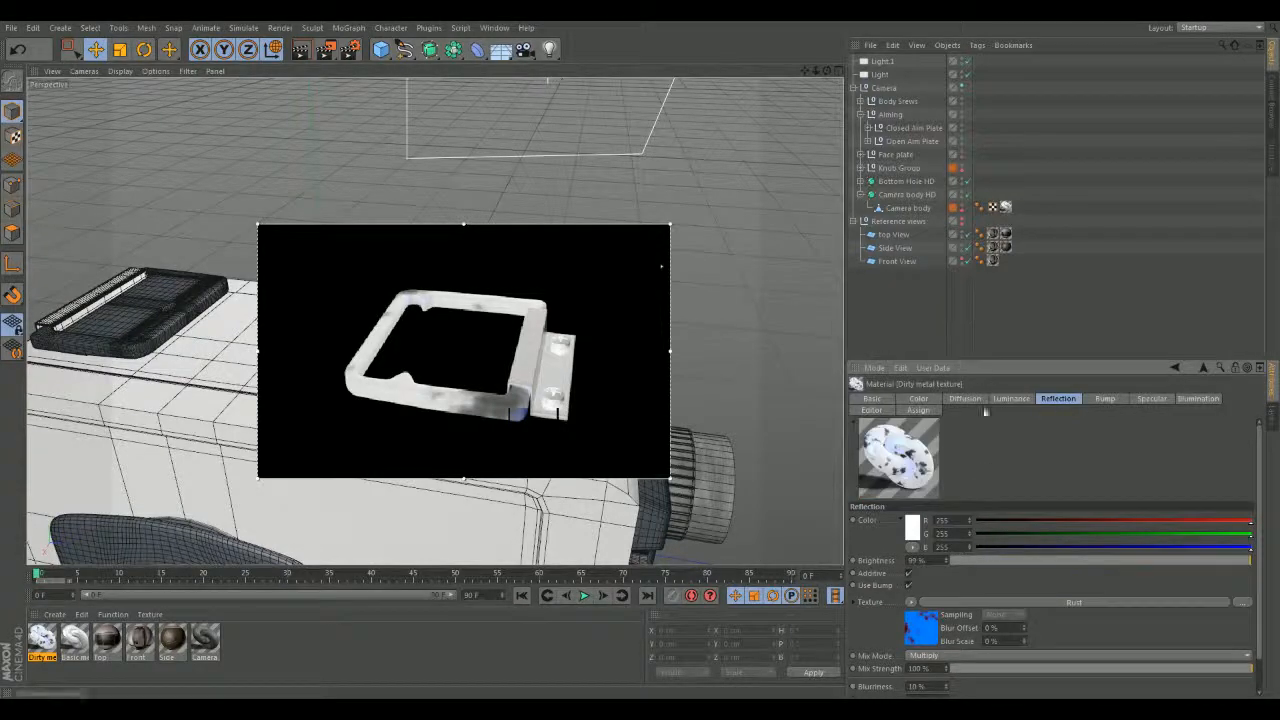
pyautogui.click(1106, 399)
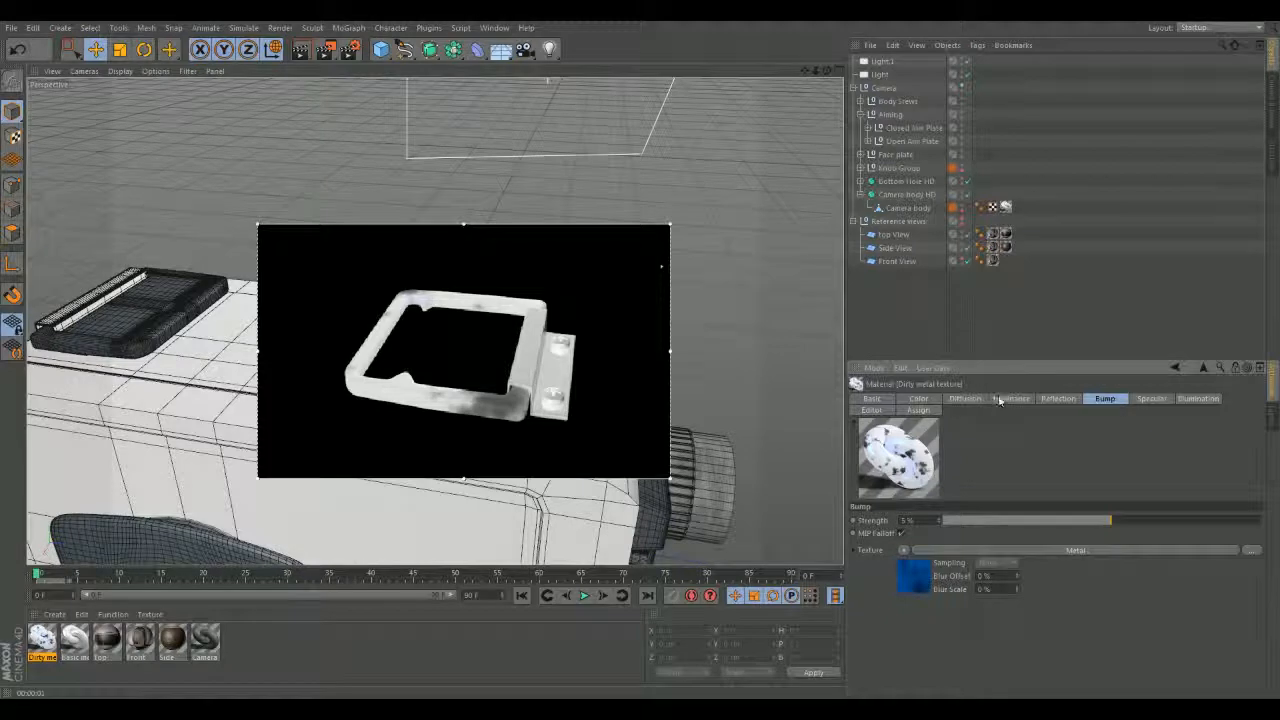
pyautogui.keyDown('shift'); pyautogui.click(962, 401); pyautogui.keyUp('shift')
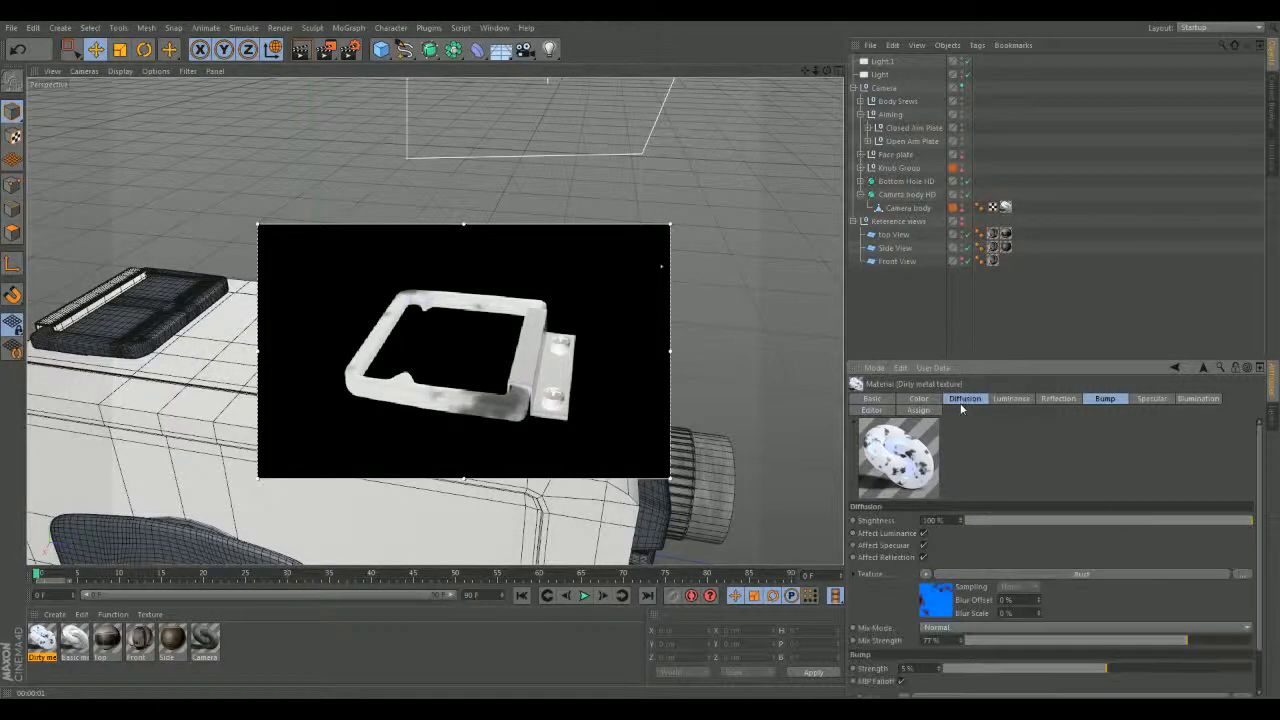
pyautogui.scroll(-2, 1015, 456)
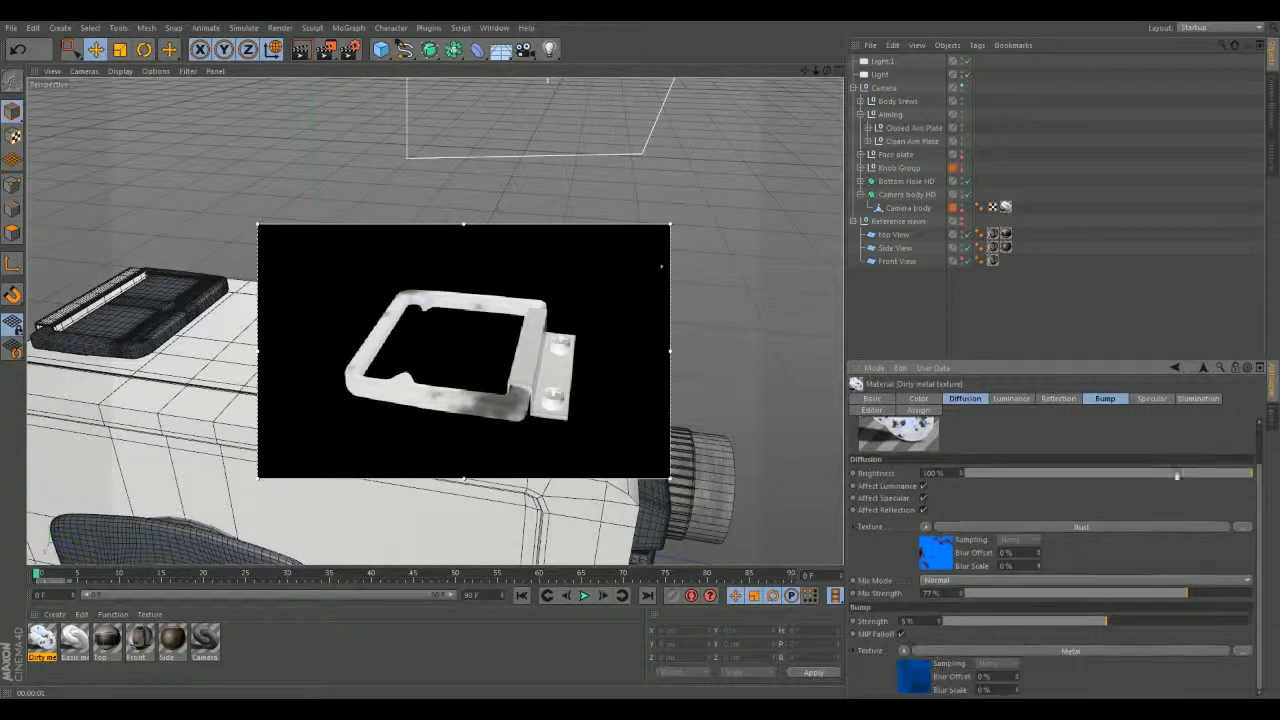
pyautogui.moveTo(940, 540); pyautogui.dragTo(915, 677)
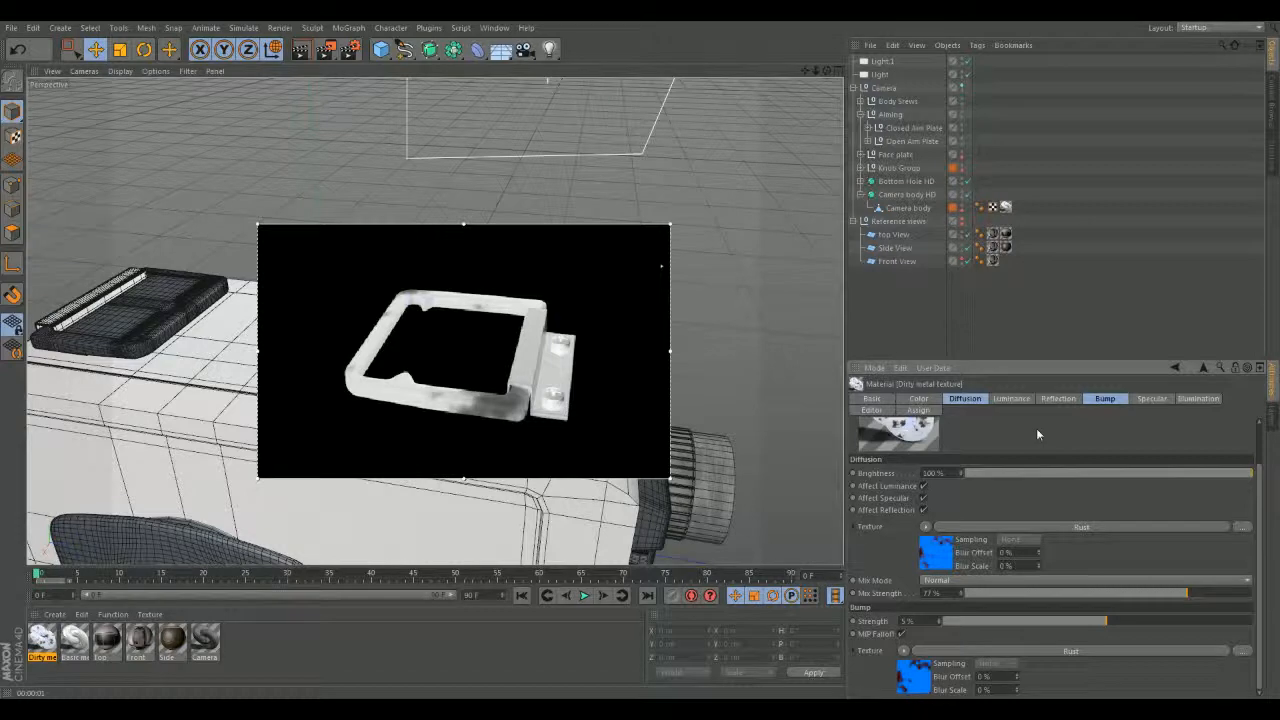
# - Lower the material's Reflection brightness to 61 % and set the reflection colour to grey with RGB 179
pyautogui.click(1058, 398)
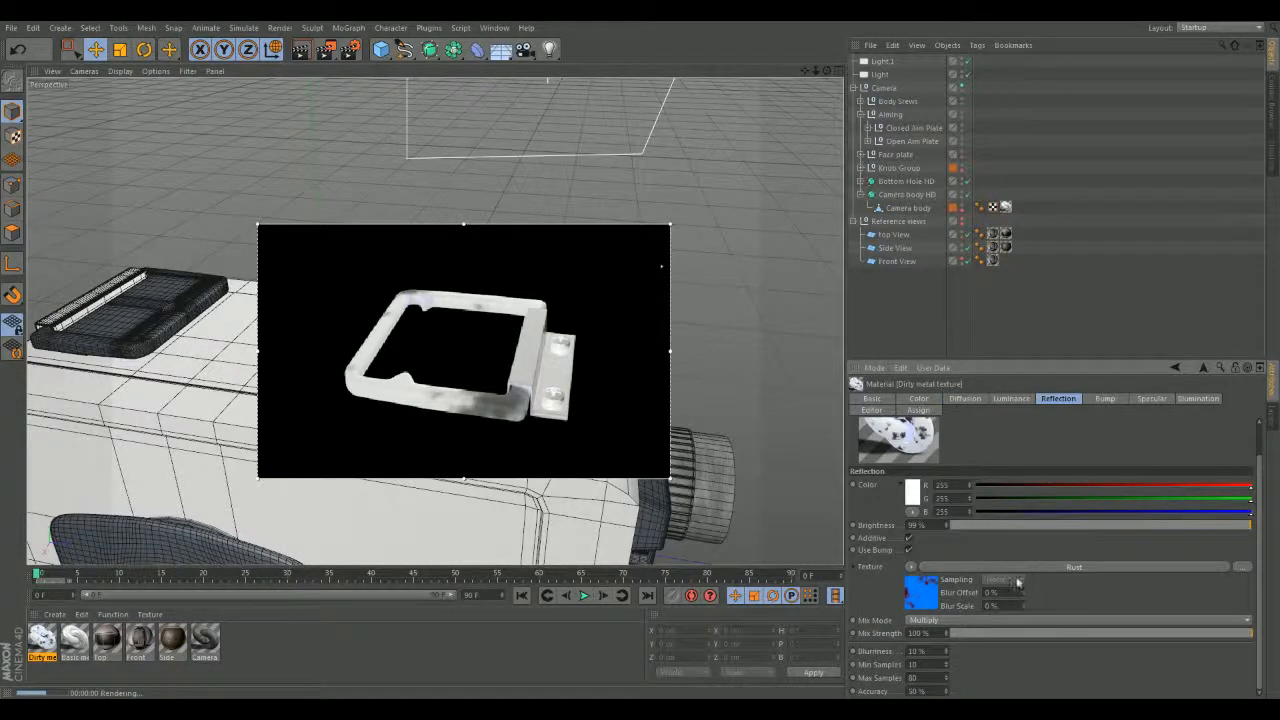
pyautogui.moveTo(1166, 523); pyautogui.dragTo(1152, 530)
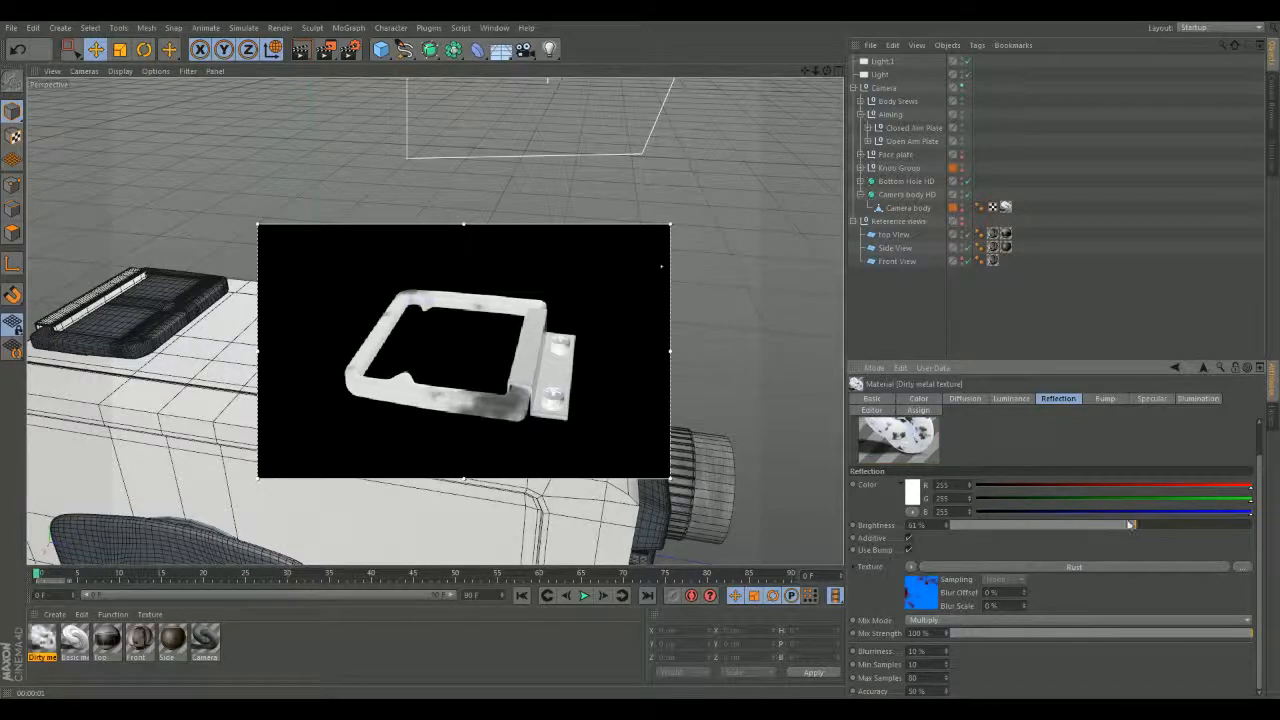
pyautogui.keyDown('alt'); pyautogui.moveTo(686, 371); pyautogui.dragTo(706, 346); pyautogui.keyUp('alt')
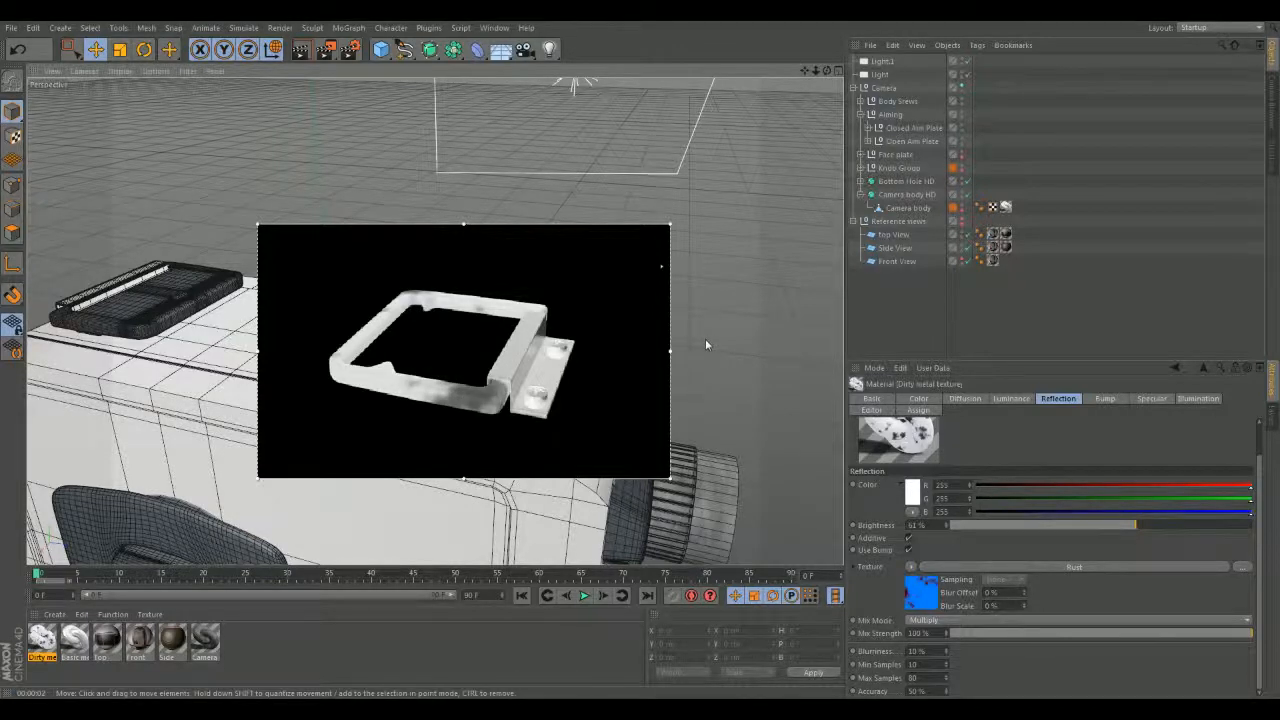
pyautogui.click(912, 491)
pyautogui.moveTo(850, 478); pyautogui.dragTo(838, 468)
pyautogui.click(884, 555)
# - Set the base colour in the Dirty metal texture material's Color channel to grey with RGB 176
pyautogui.click(926, 400)
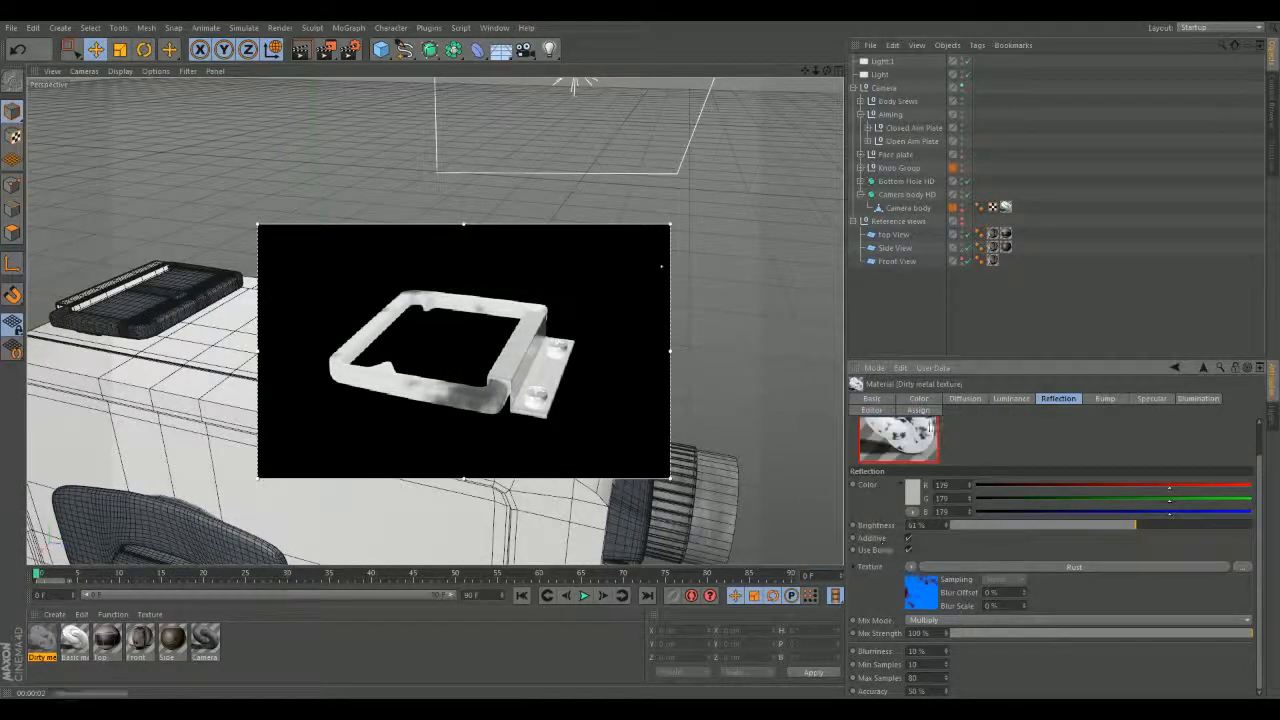
pyautogui.click(911, 490)
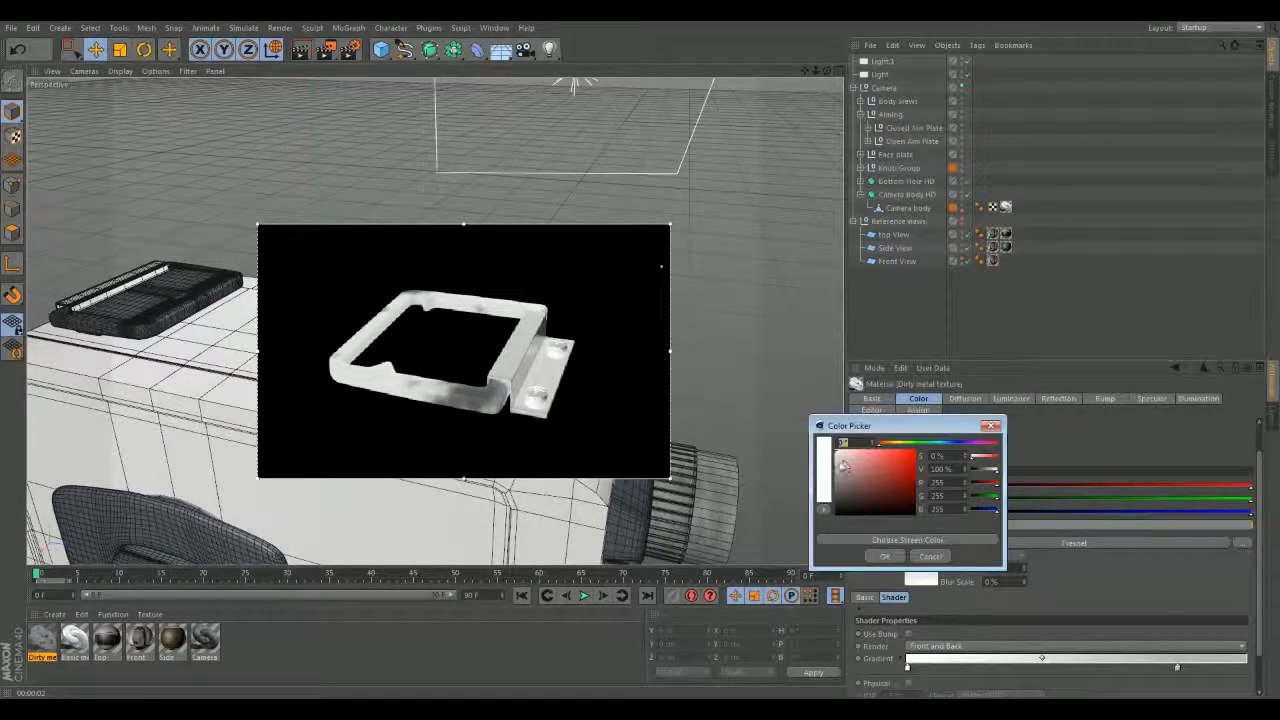
pyautogui.moveTo(843, 465); pyautogui.dragTo(836, 472)
pyautogui.click(870, 549)
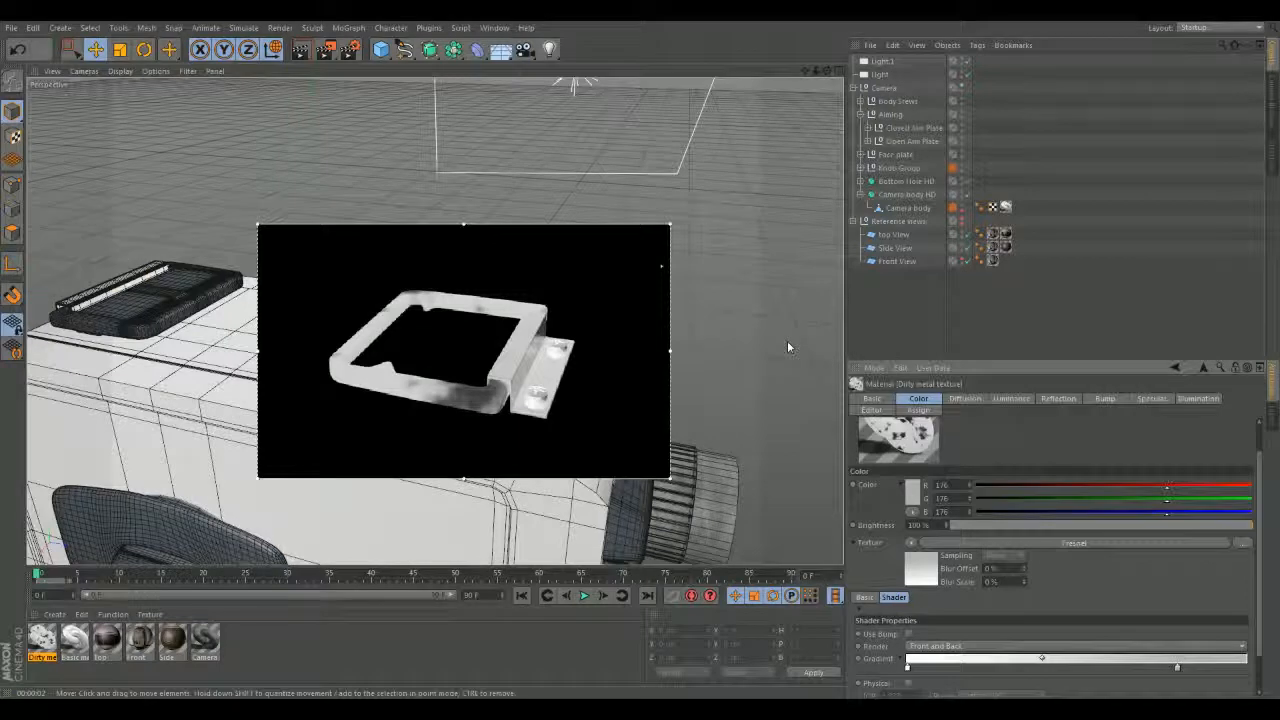
# - Darken the Fresnel gradient in the Dirty metal texture's Color channel, setting the start colour to about RGB 150, 147, 147 and the end colour to a darker grey
pyautogui.click(923, 574)
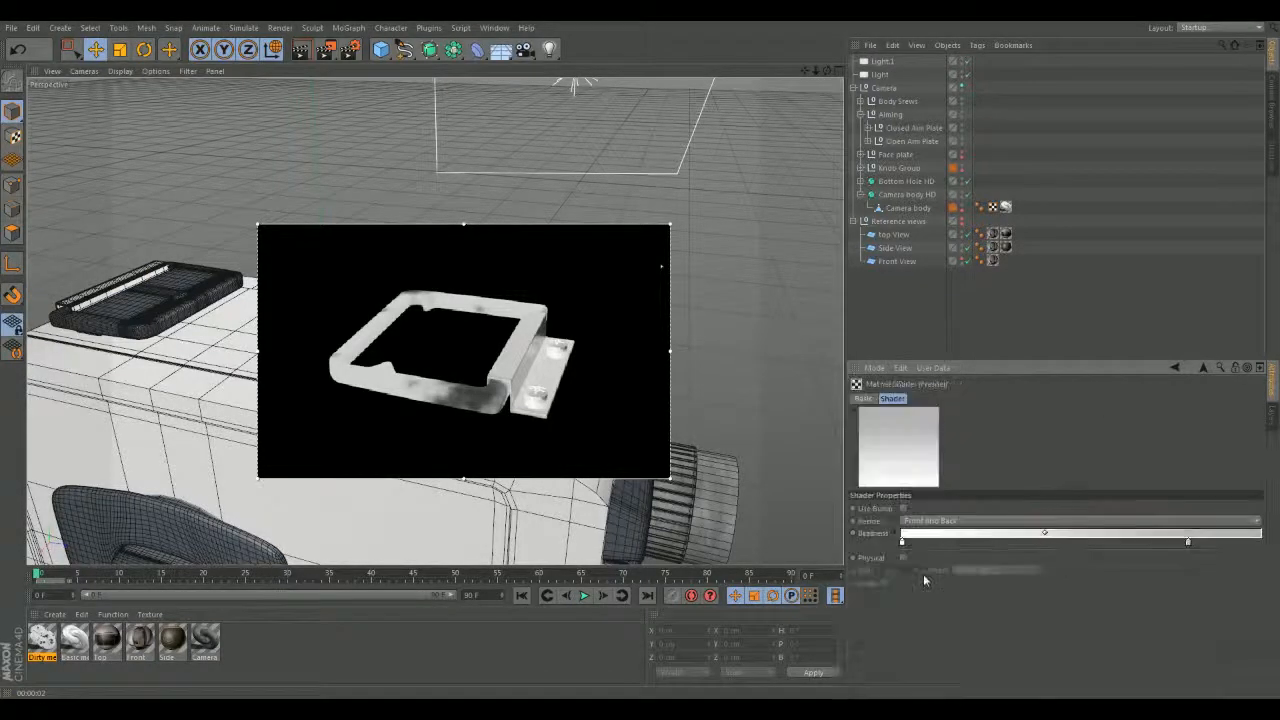
pyautogui.doubleClick(901, 543)
pyautogui.moveTo(840, 526); pyautogui.dragTo(828, 527)
pyautogui.moveTo(828, 522); pyautogui.dragTo(831, 530)
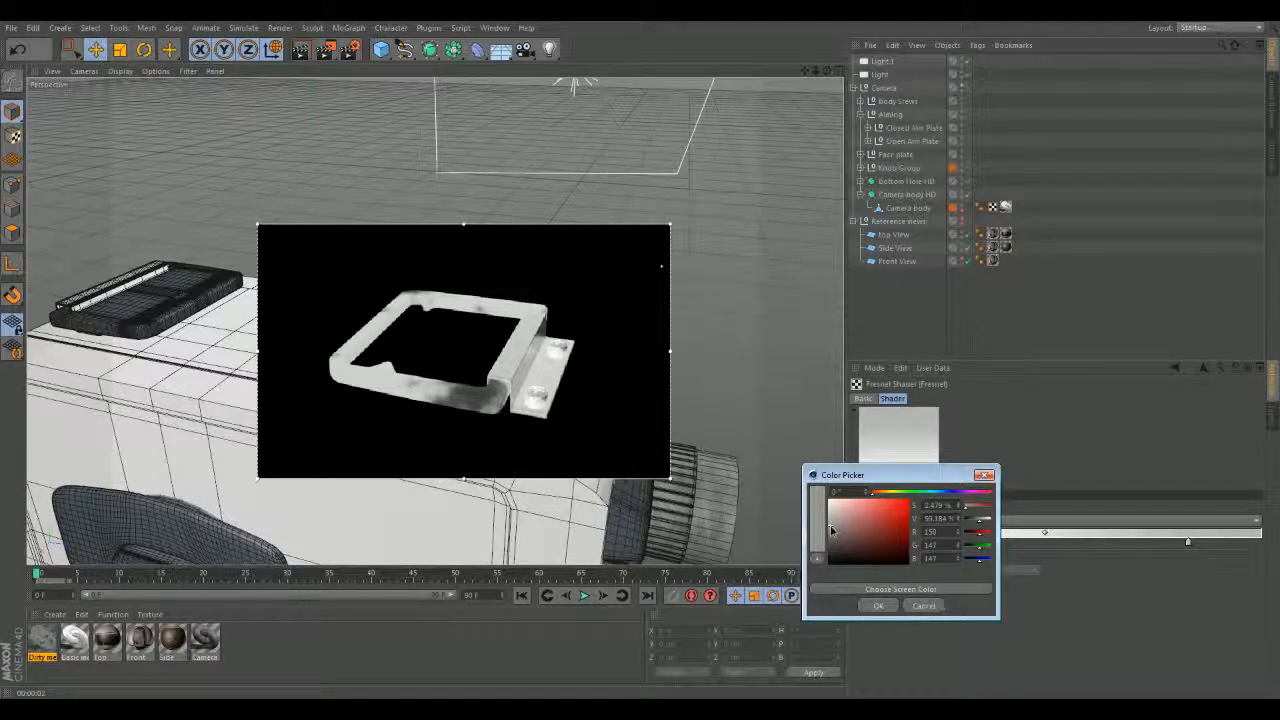
pyautogui.click(873, 605)
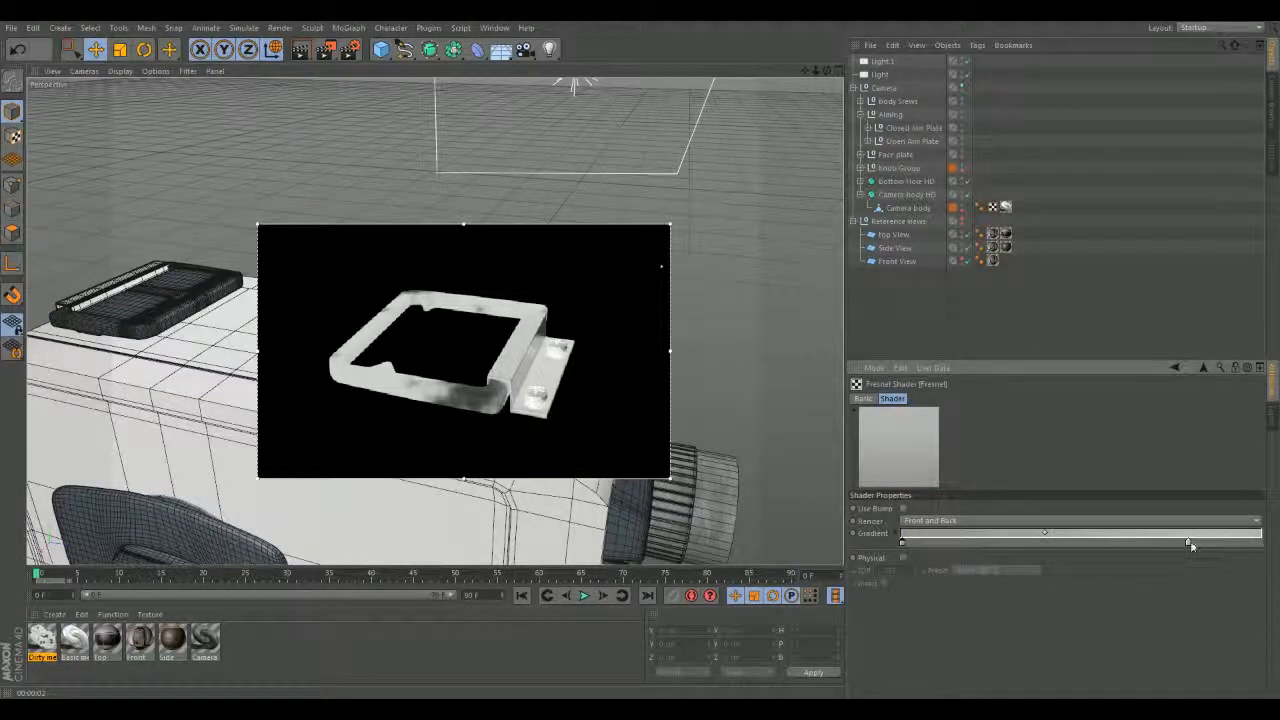
pyautogui.doubleClick(1189, 542)
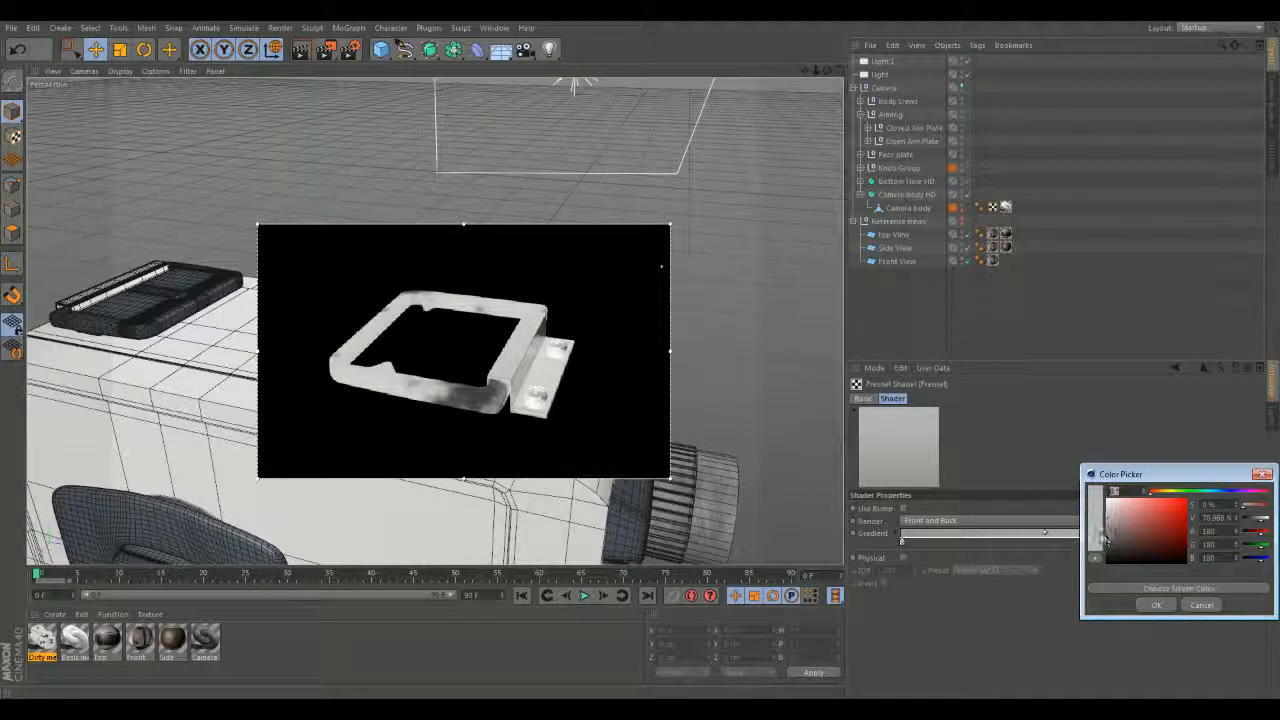
pyautogui.moveTo(1110, 540); pyautogui.dragTo(1111, 546)
pyautogui.click(1156, 606)
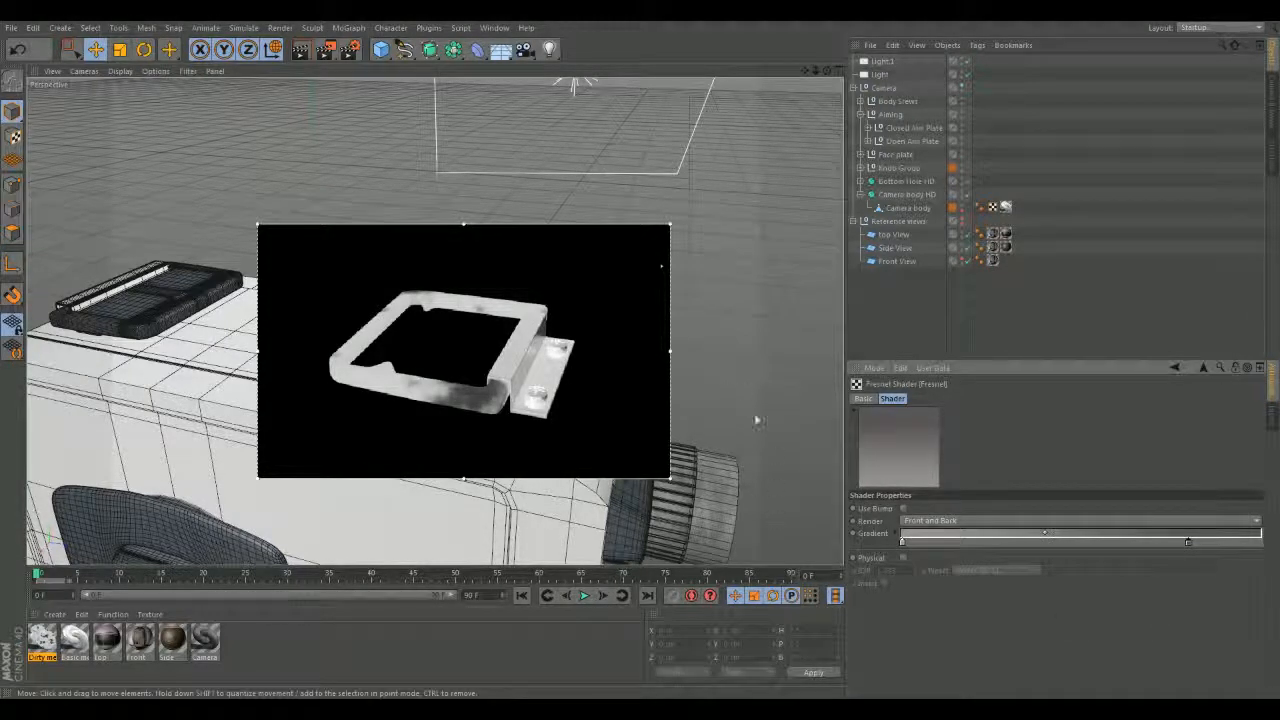
pyautogui.keyDown('alt'); pyautogui.moveTo(757, 421); pyautogui.dragTo(730, 384); pyautogui.keyUp('alt')
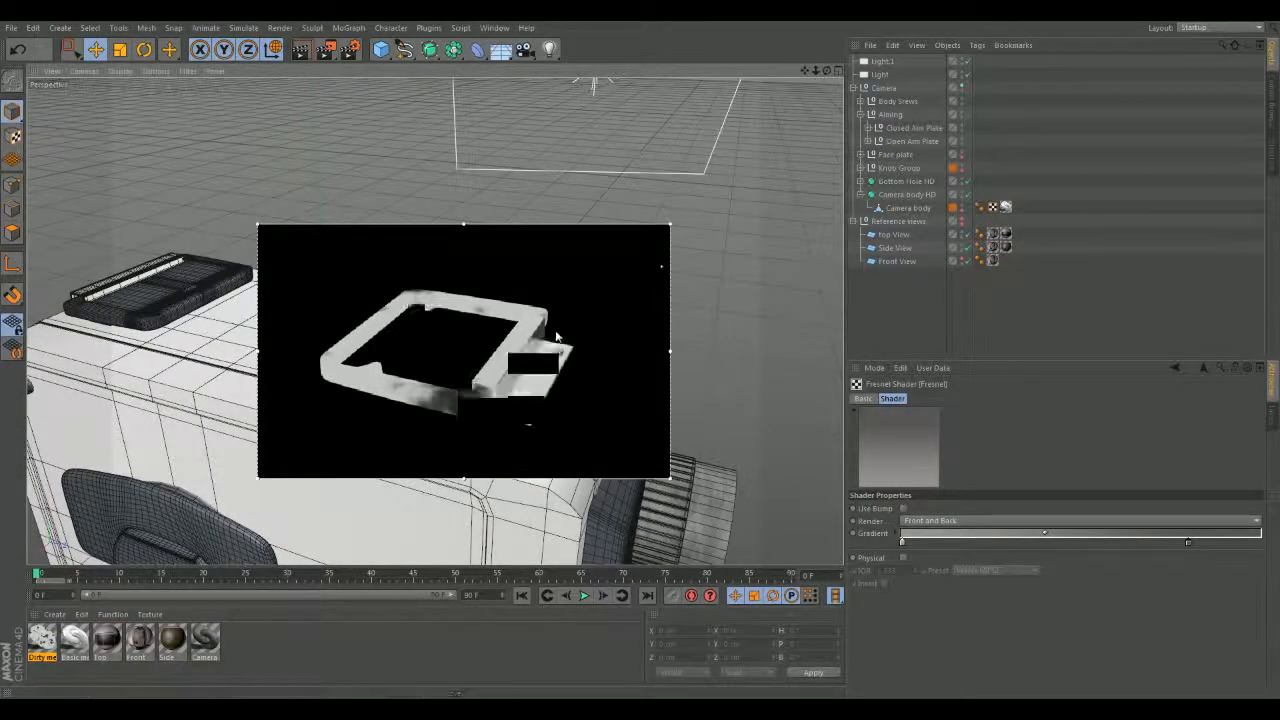
# - Delete the two texture tags with missing materials from the Open Aiming Top object inside the Open Aim Plate group
pyautogui.click(397, 399)
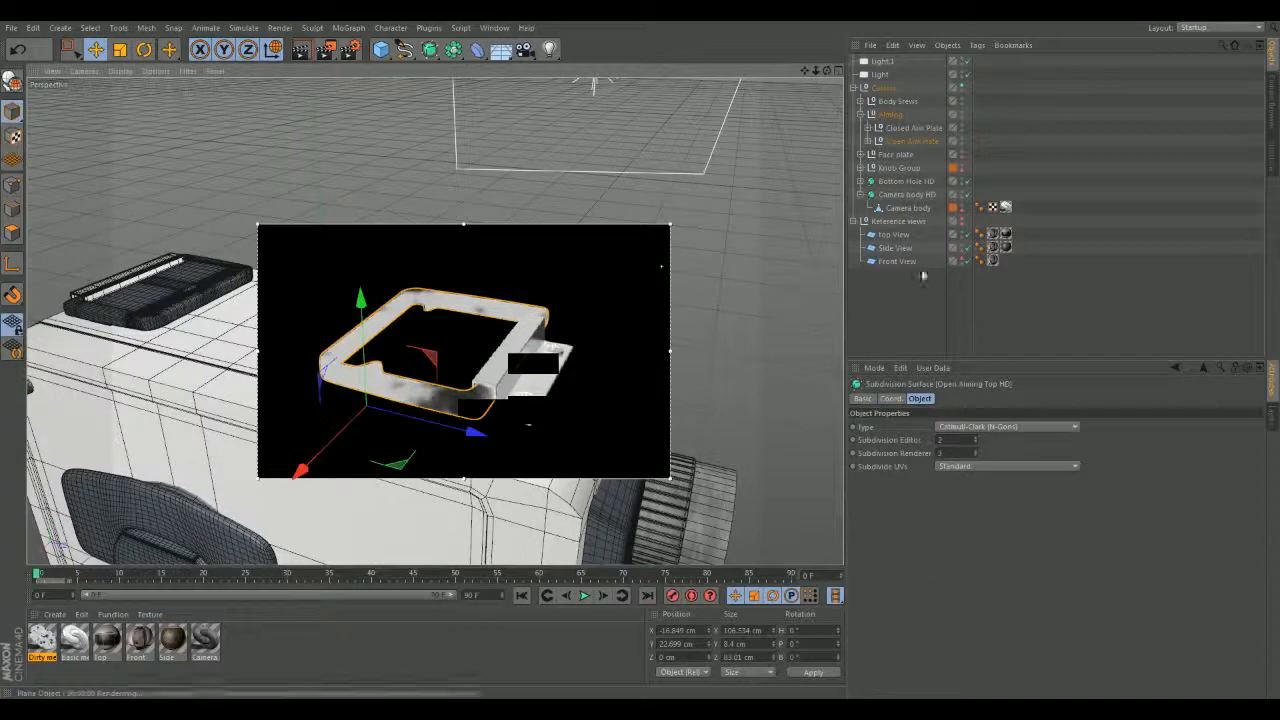
pyautogui.click(869, 142)
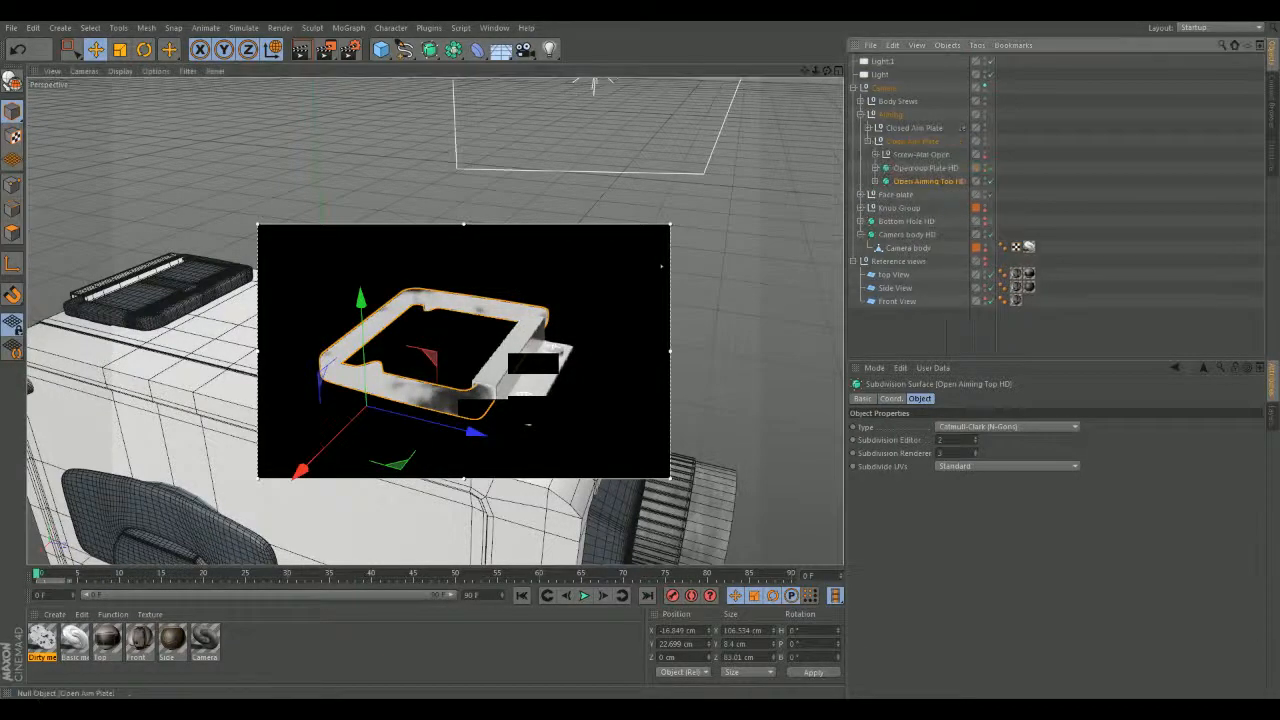
pyautogui.click(875, 182)
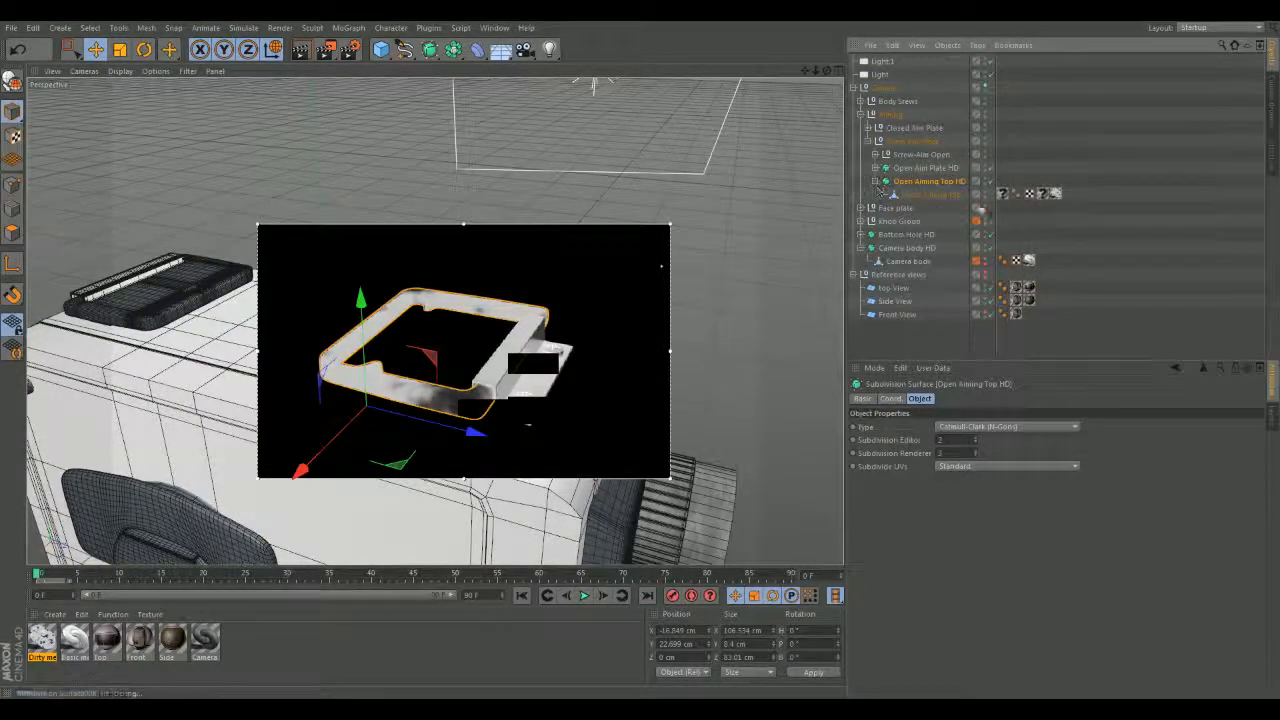
pyautogui.click(1045, 194)
pyautogui.press('Delete')
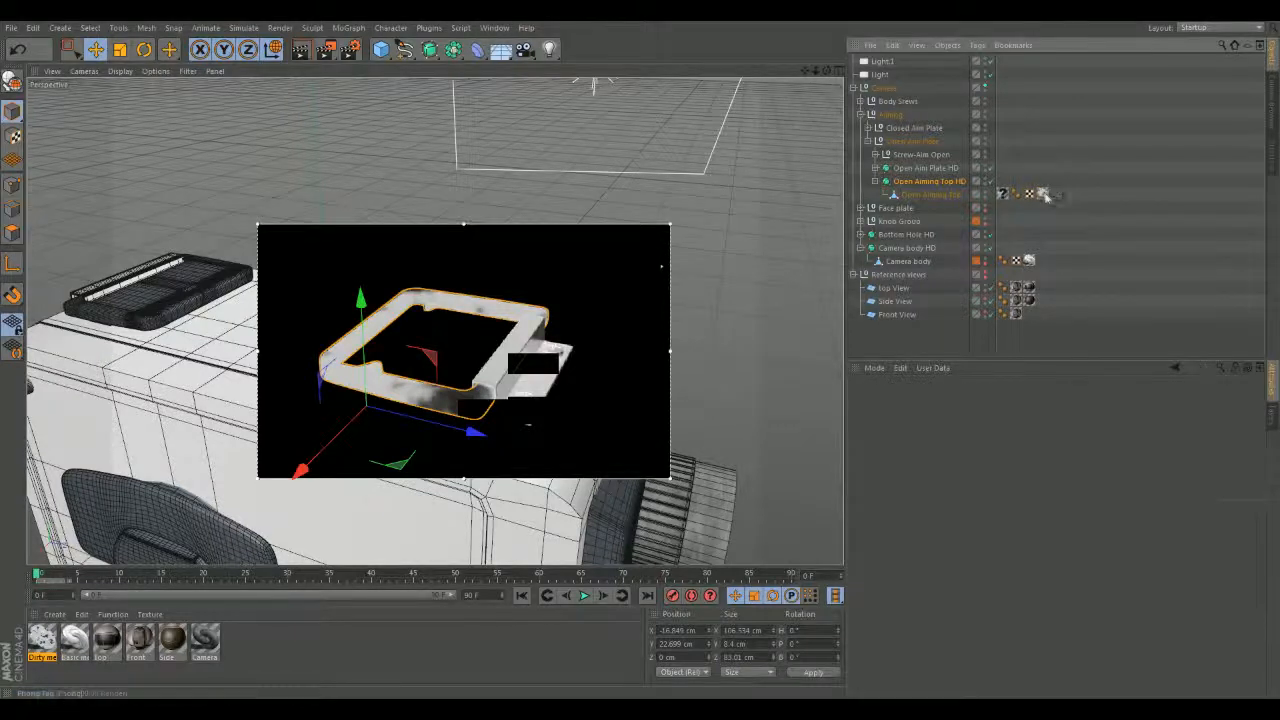
pyautogui.click(1005, 196)
pyautogui.press('Delete')
# - Set the Dirty metal texture tag on the Open Aiming Top to Cubic projection and make its tiling seamless
pyautogui.click(1031, 195)
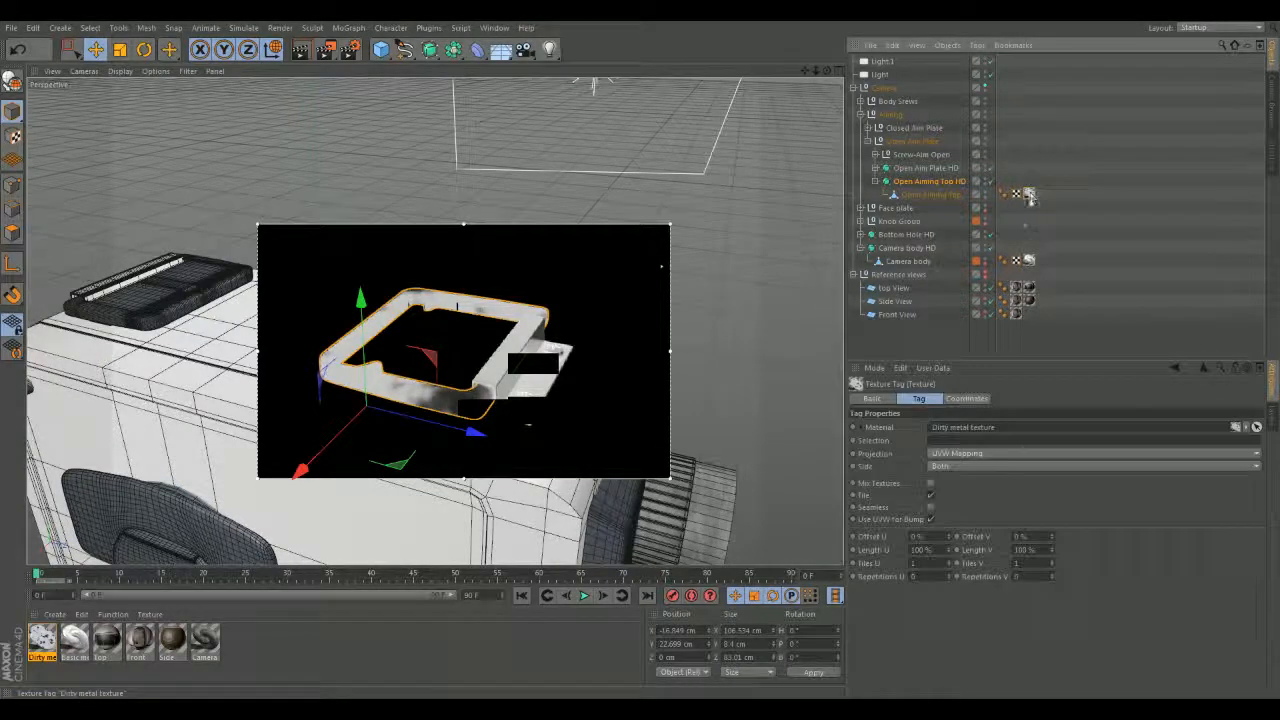
pyautogui.click(1002, 455)
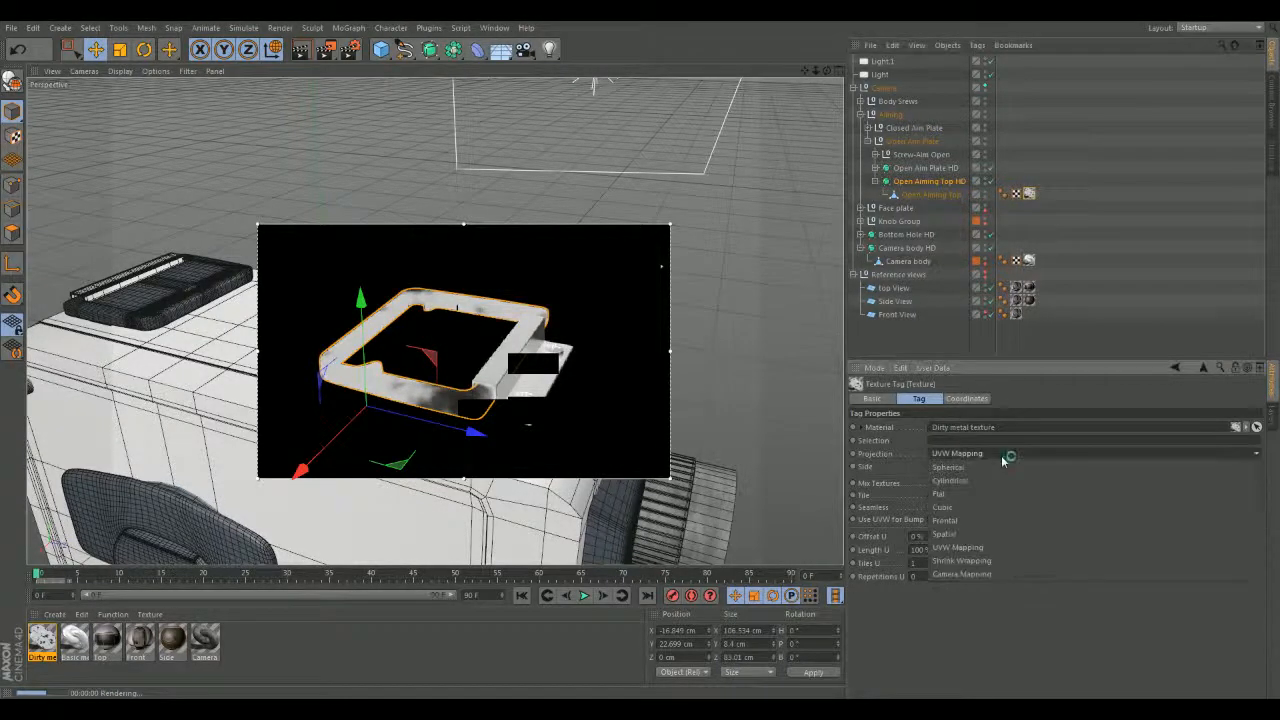
pyautogui.click(962, 508)
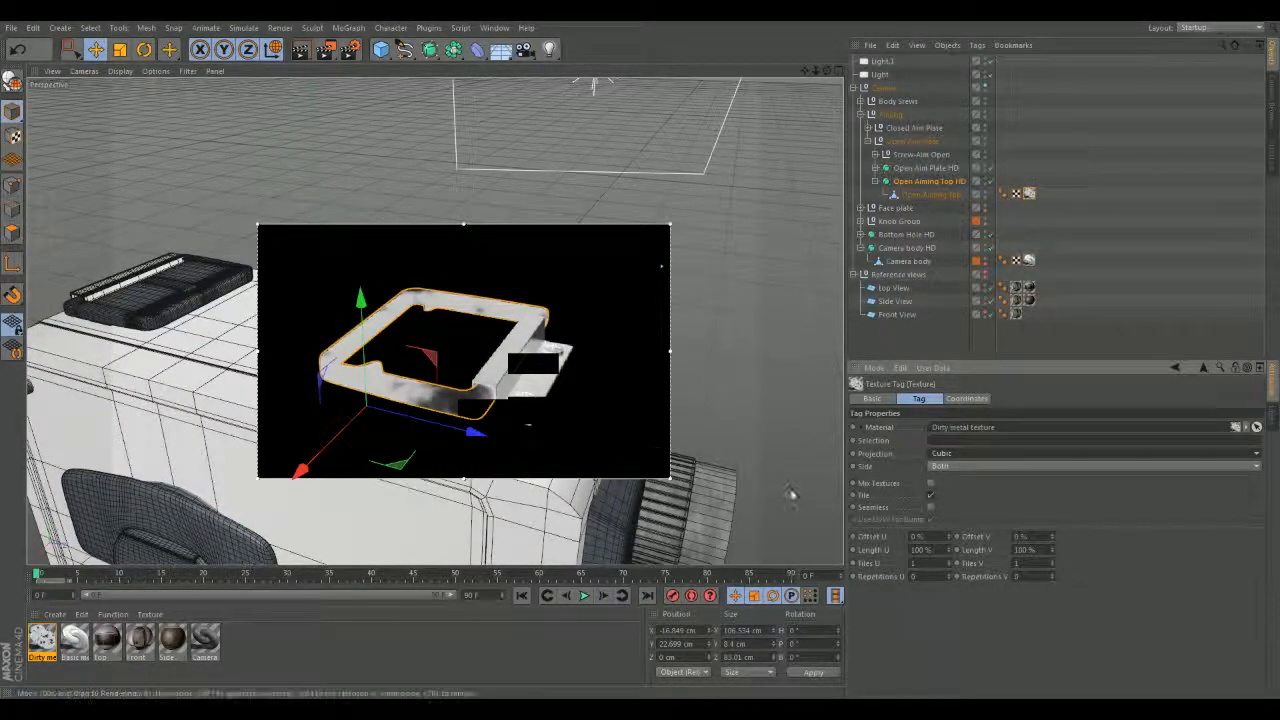
pyautogui.click(930, 507)
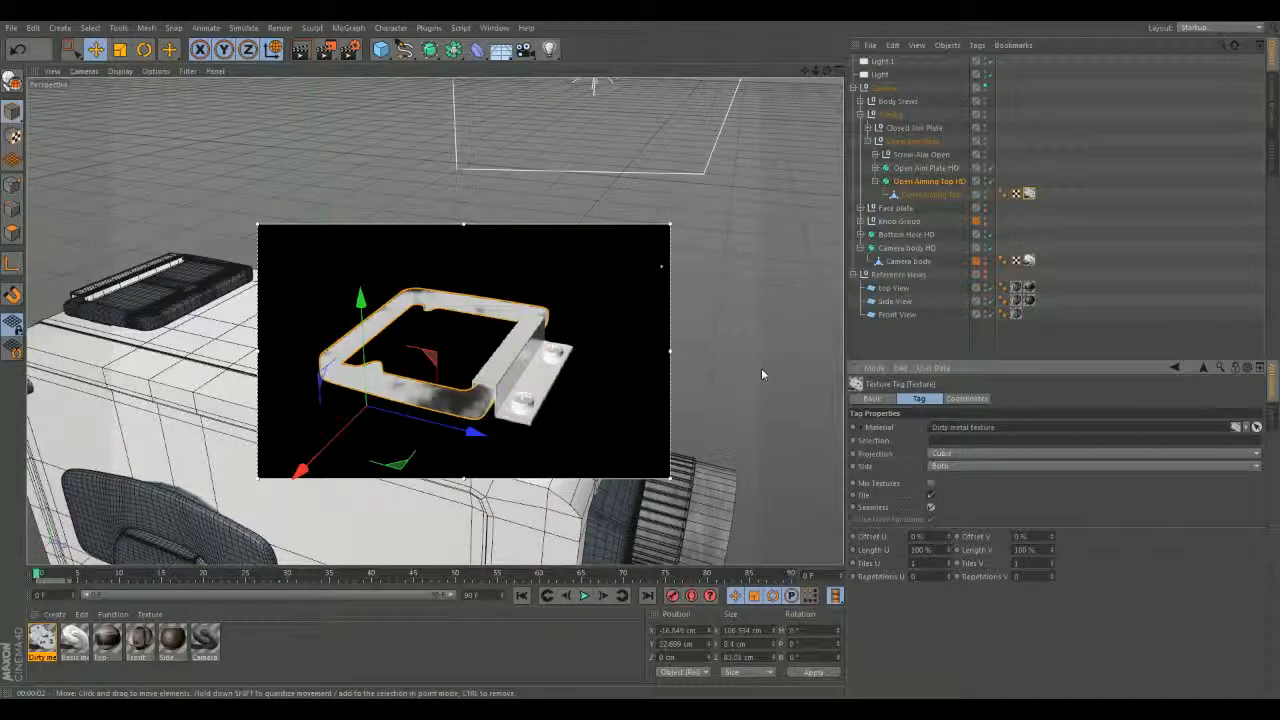
pyautogui.moveTo(761, 368)
pyautogui.keyDown('alt'); pyautogui.mouseDown()
pyautogui.moveTo(749, 362)
pyautogui.moveTo(737, 386)
pyautogui.moveTo(768, 361)
pyautogui.moveTo(720, 371)
pyautogui.moveTo(764, 366)
pyautogui.mouseUp(); pyautogui.keyUp('alt')
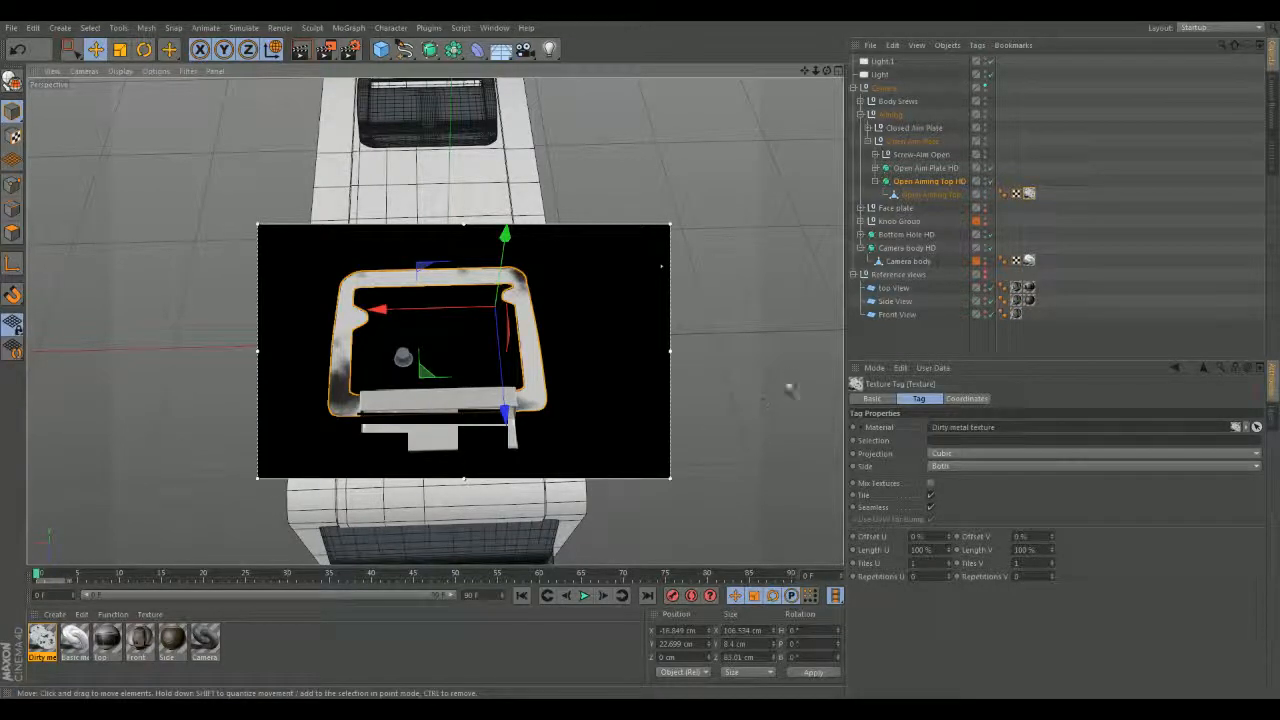
# - Change the white start colour of the Dirty metal texture's Luminance Rust gradient to grey with RGB 178
pyautogui.click(50, 632)
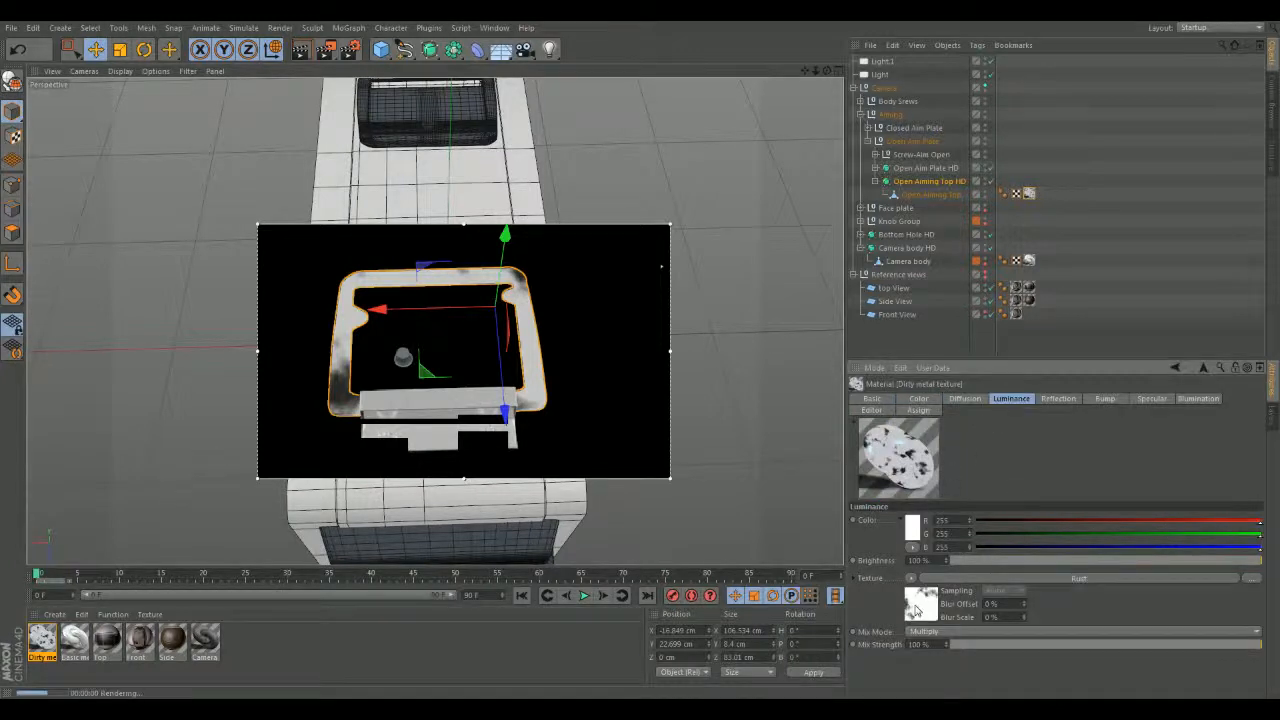
pyautogui.click(915, 606)
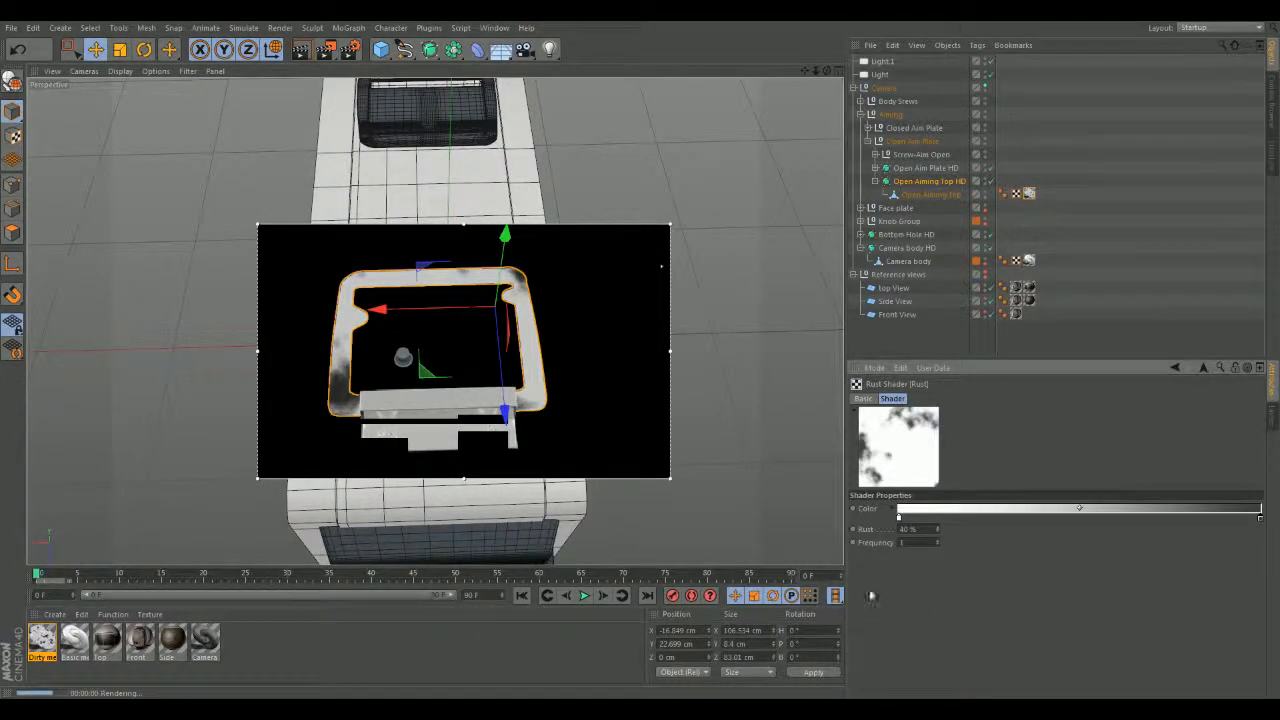
pyautogui.doubleClick(900, 517)
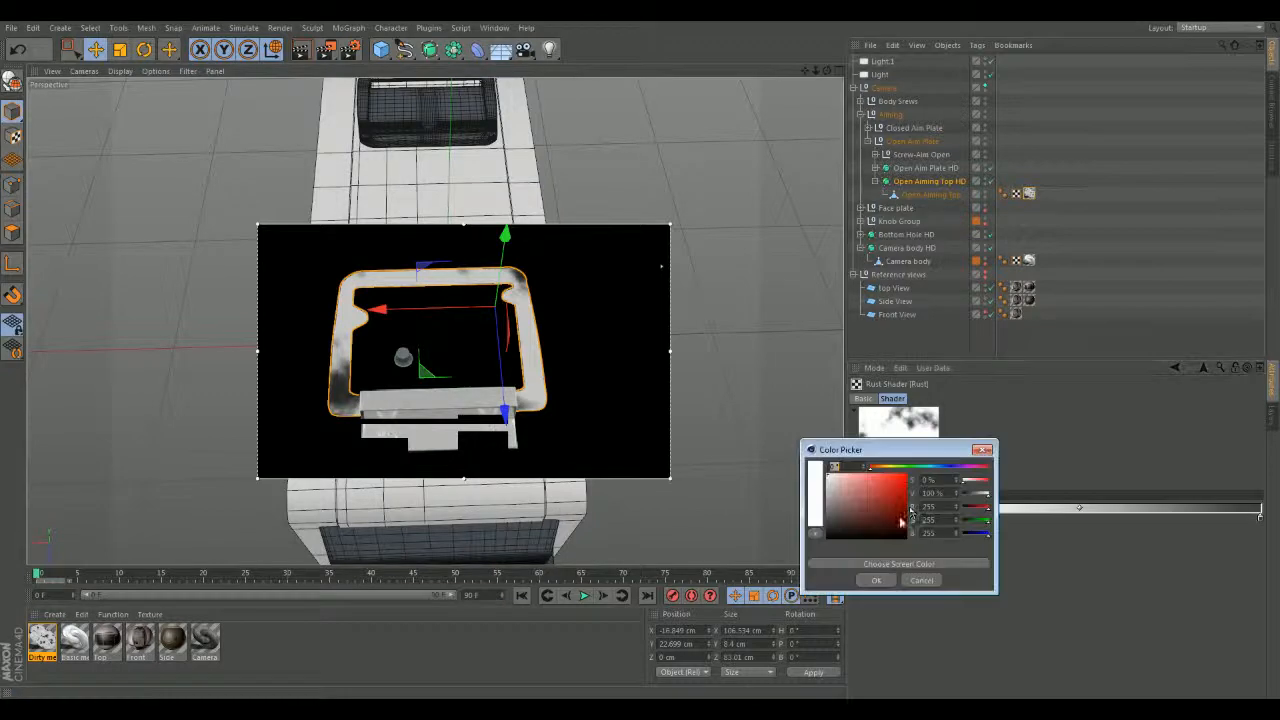
pyautogui.moveTo(986, 494); pyautogui.dragTo(980, 506)
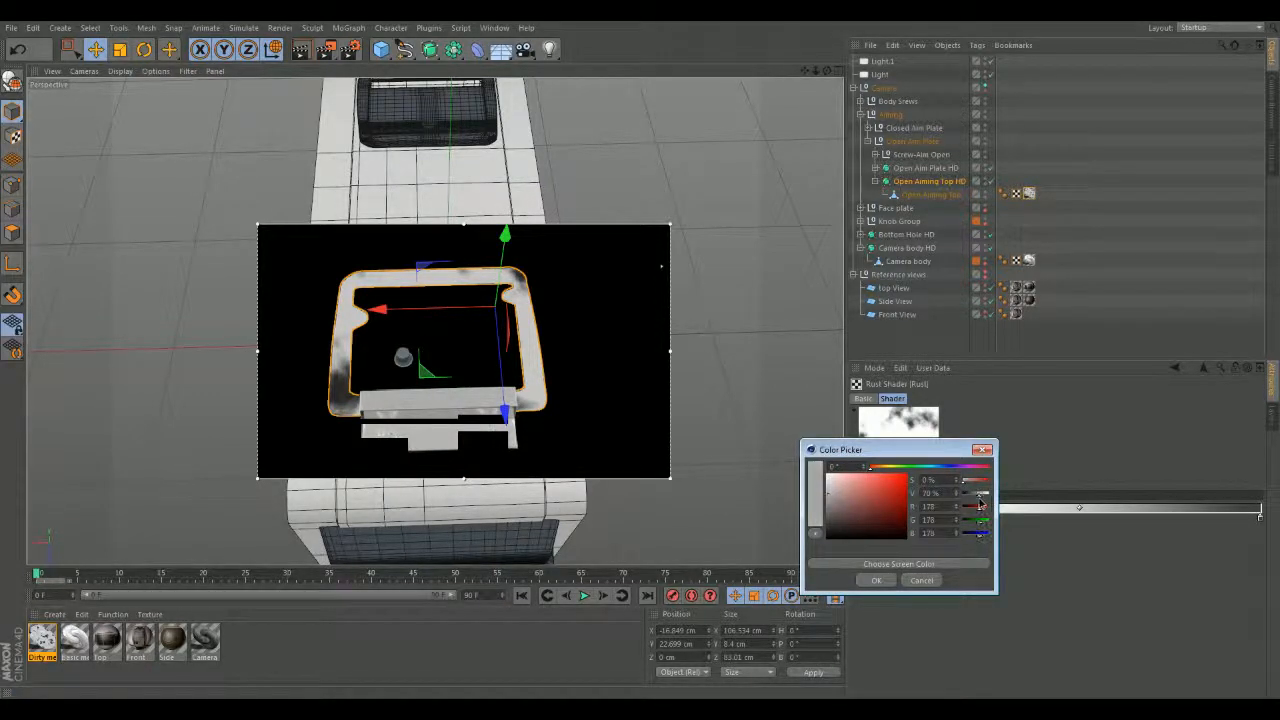
pyautogui.click(876, 580)
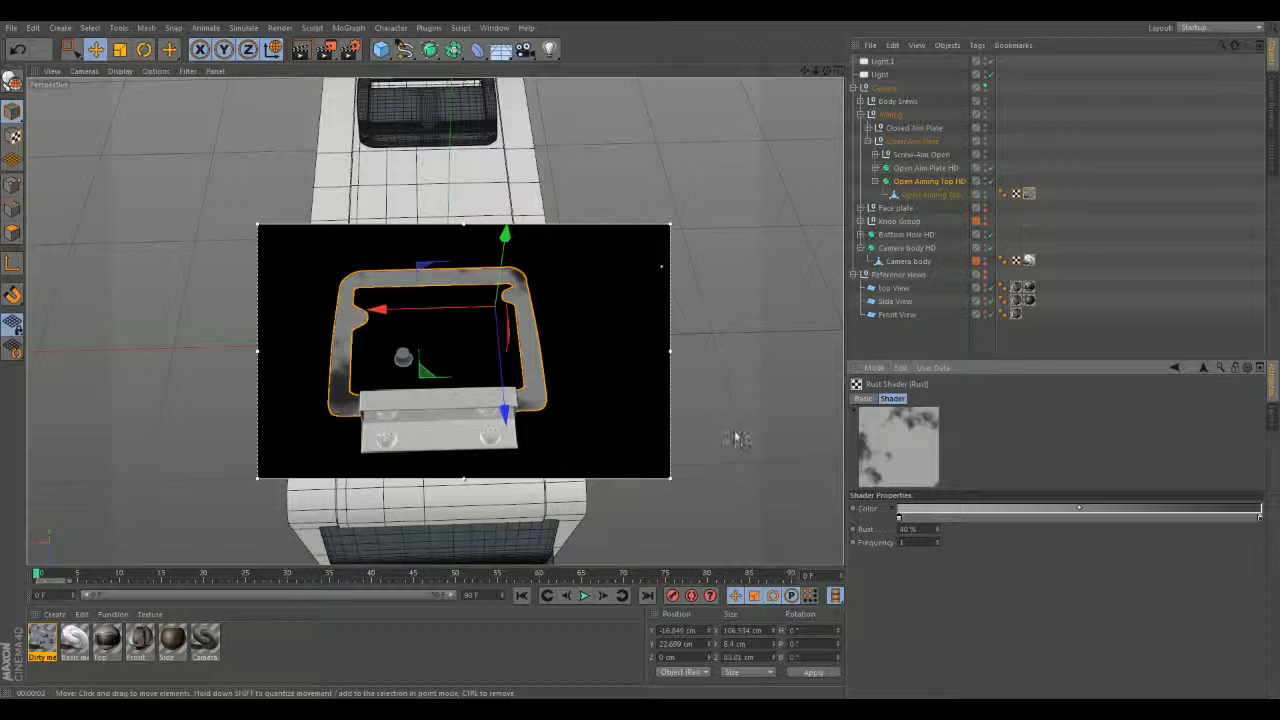
pyautogui.keyDown('alt'); pyautogui.moveTo(740, 444); pyautogui.dragTo(740, 318); pyautogui.keyUp('alt')
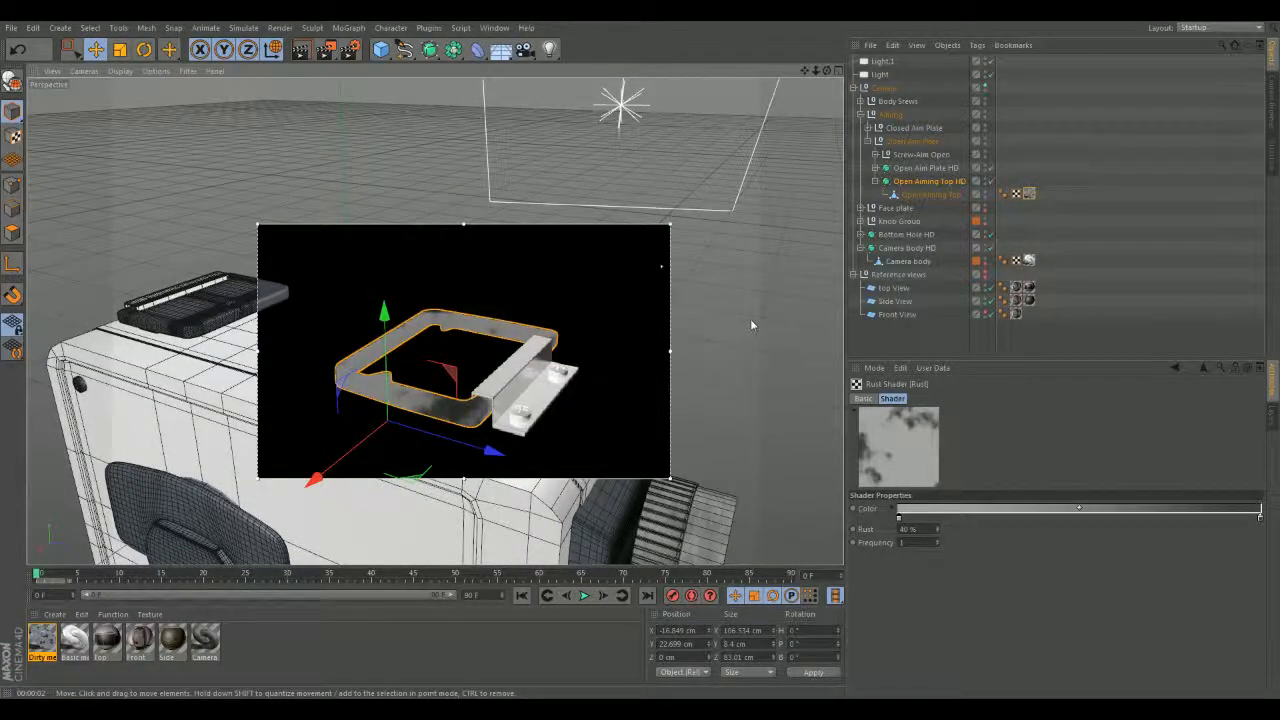
# - Darken the Lumas shader colour in the basic metal texture's Luminance channel to 54 % value, a grey with RGB 137, 136, 136
pyautogui.click(74, 640)
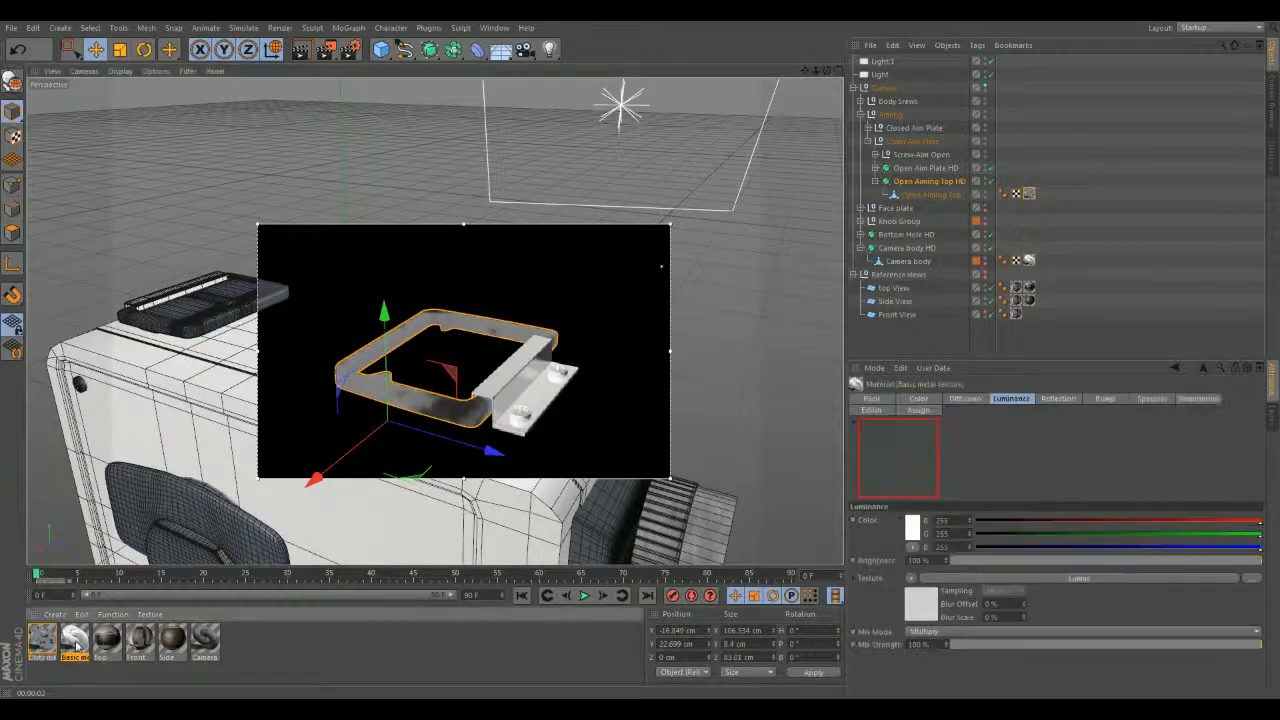
pyautogui.click(916, 600)
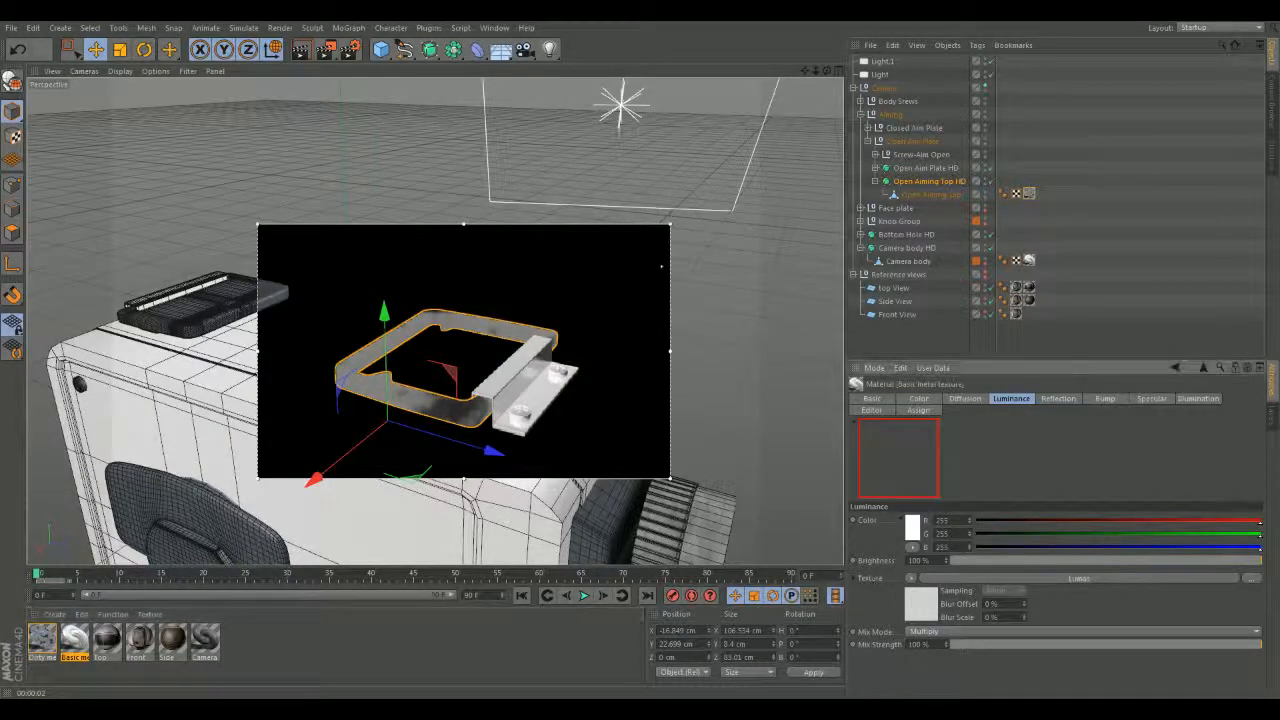
pyautogui.click(912, 525)
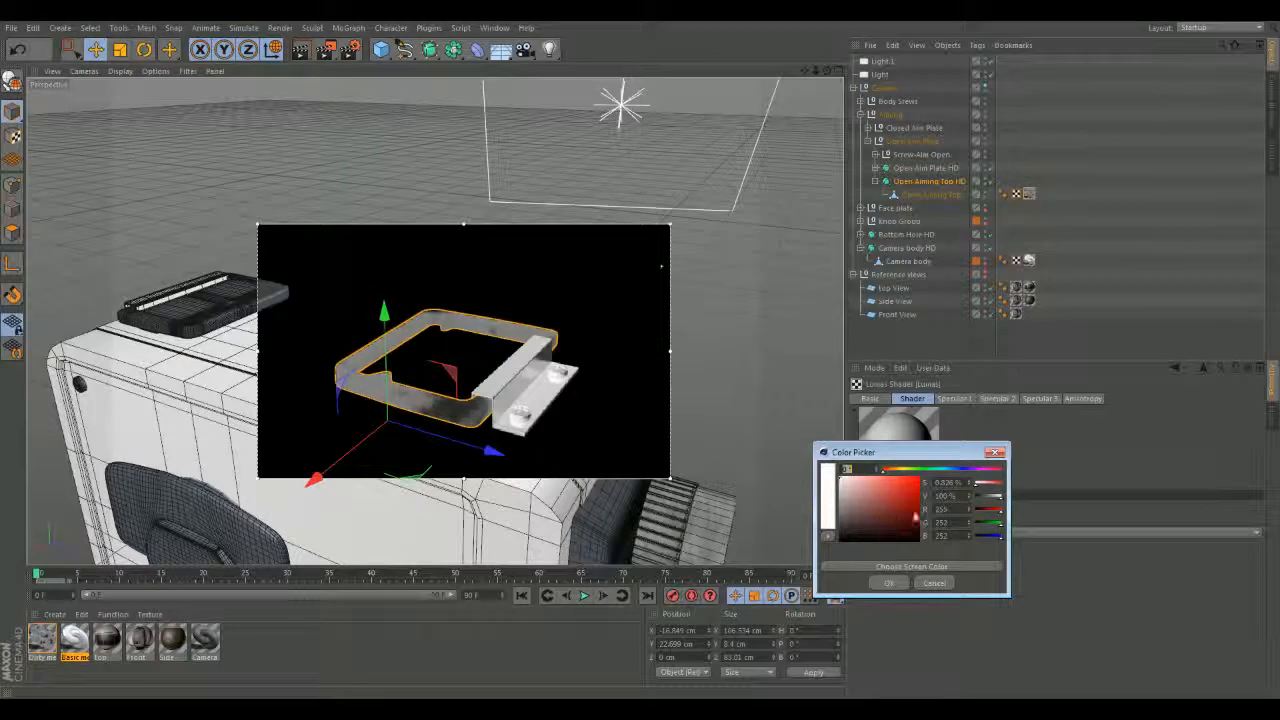
pyautogui.moveTo(1002, 499); pyautogui.dragTo(997, 504)
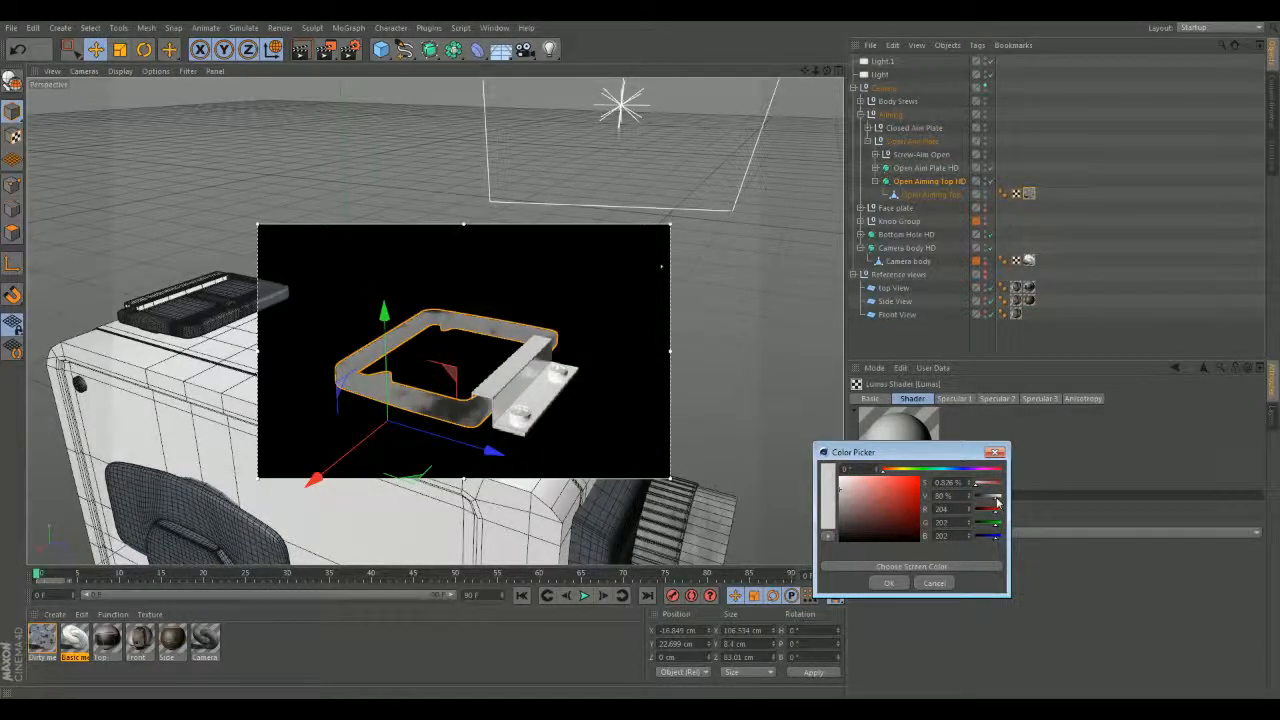
pyautogui.click(888, 583)
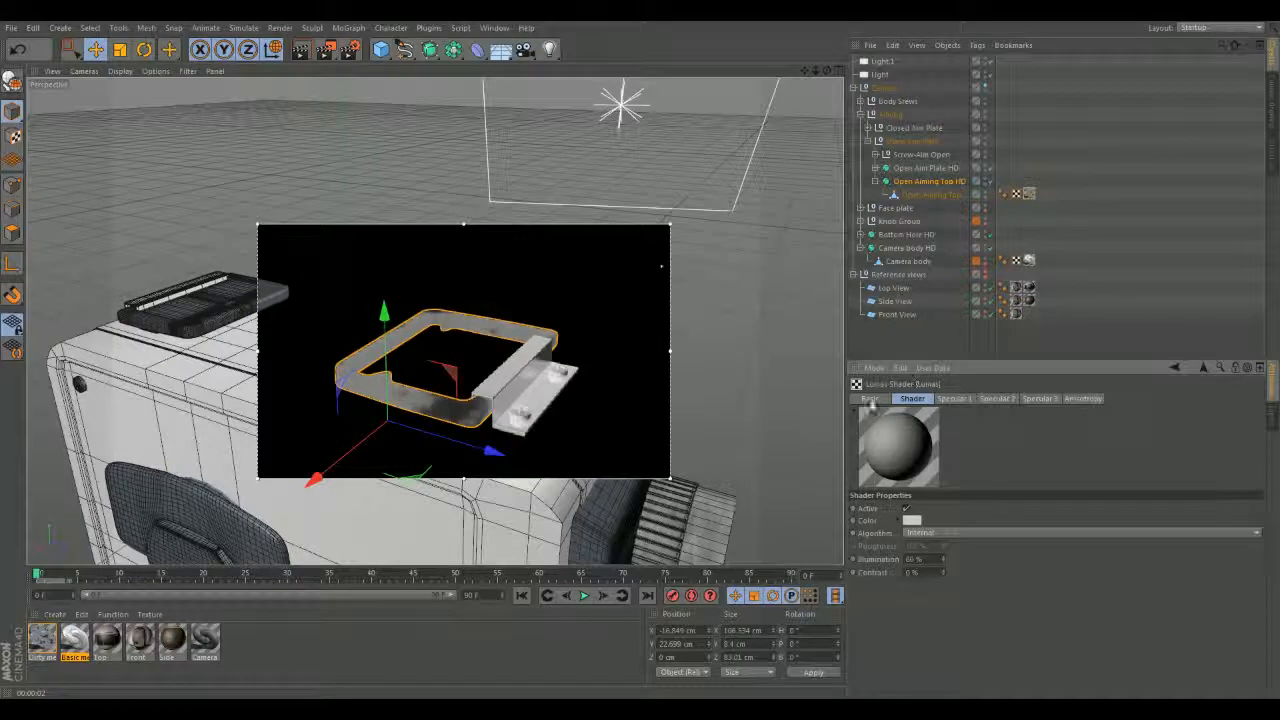
pyautogui.click(911, 520)
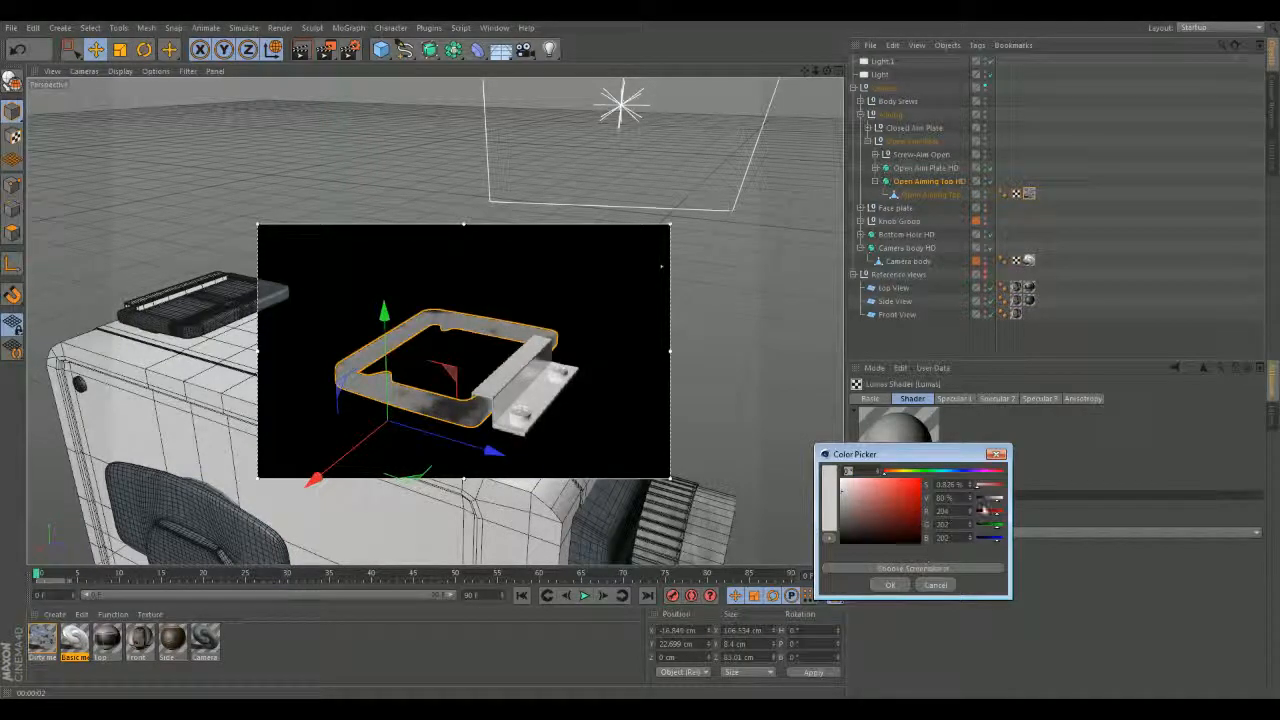
pyautogui.moveTo(991, 505); pyautogui.dragTo(993, 501)
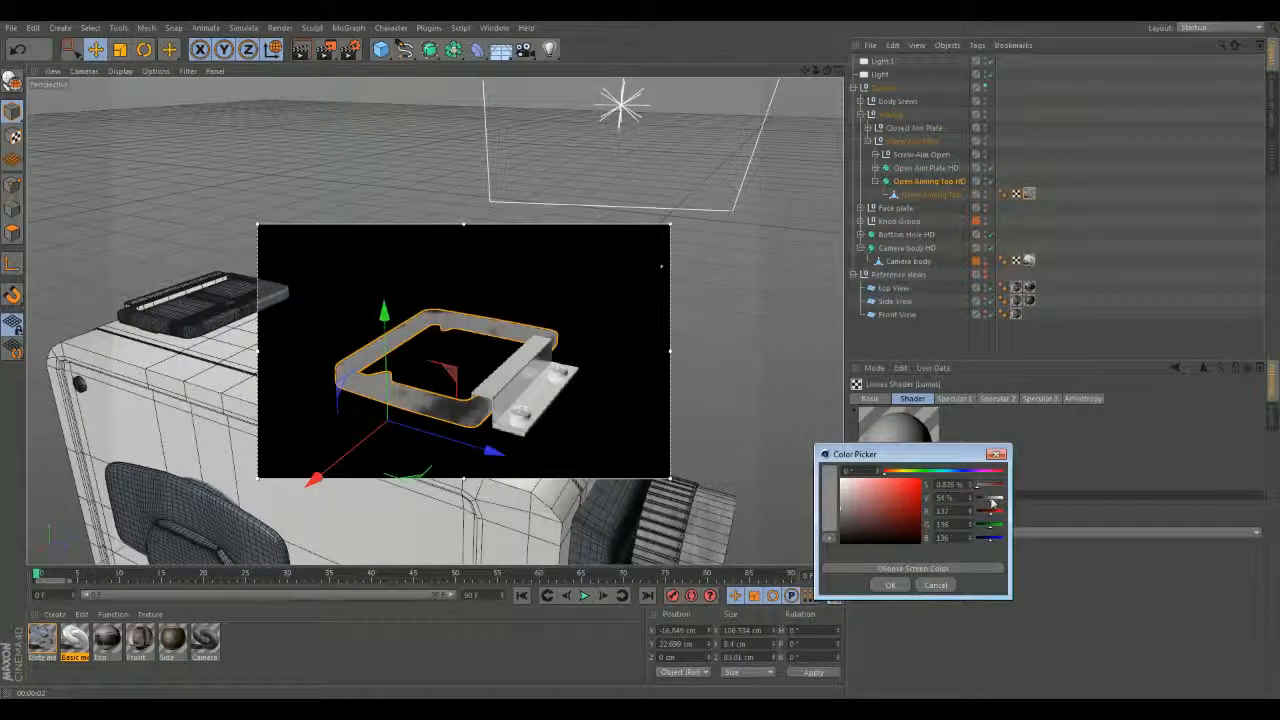
pyautogui.click(889, 585)
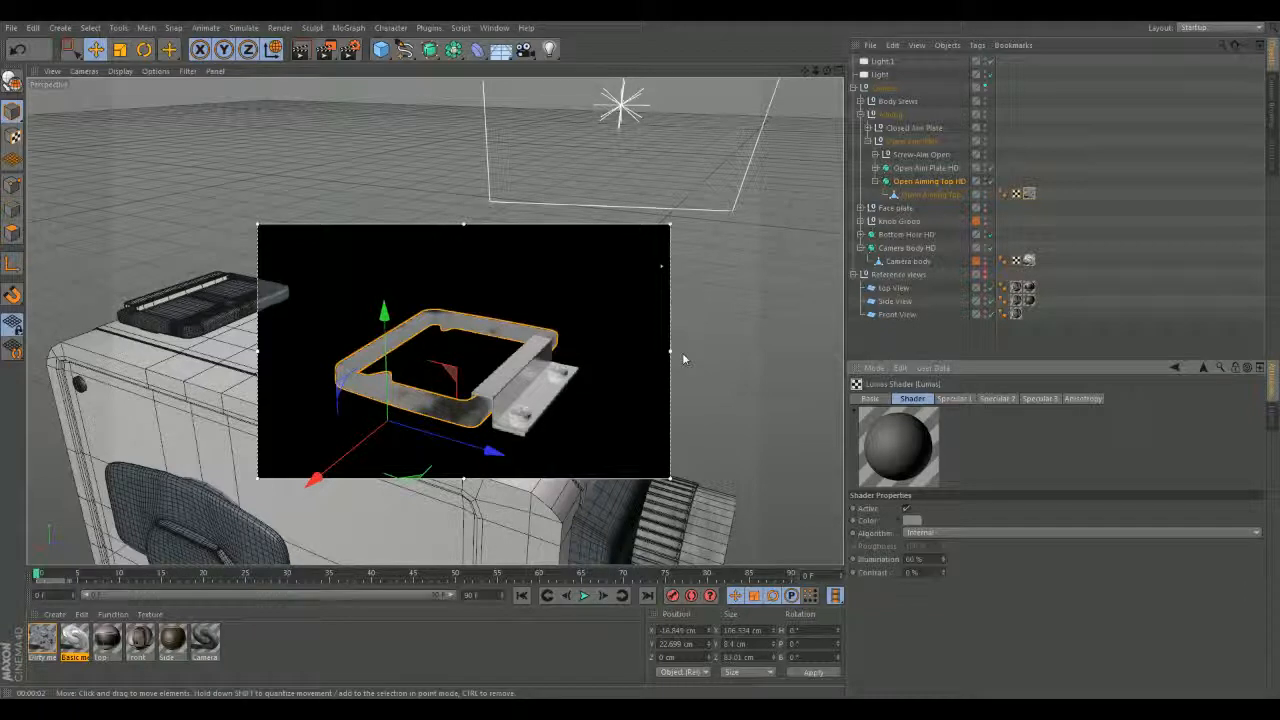
pyautogui.click(769, 393)
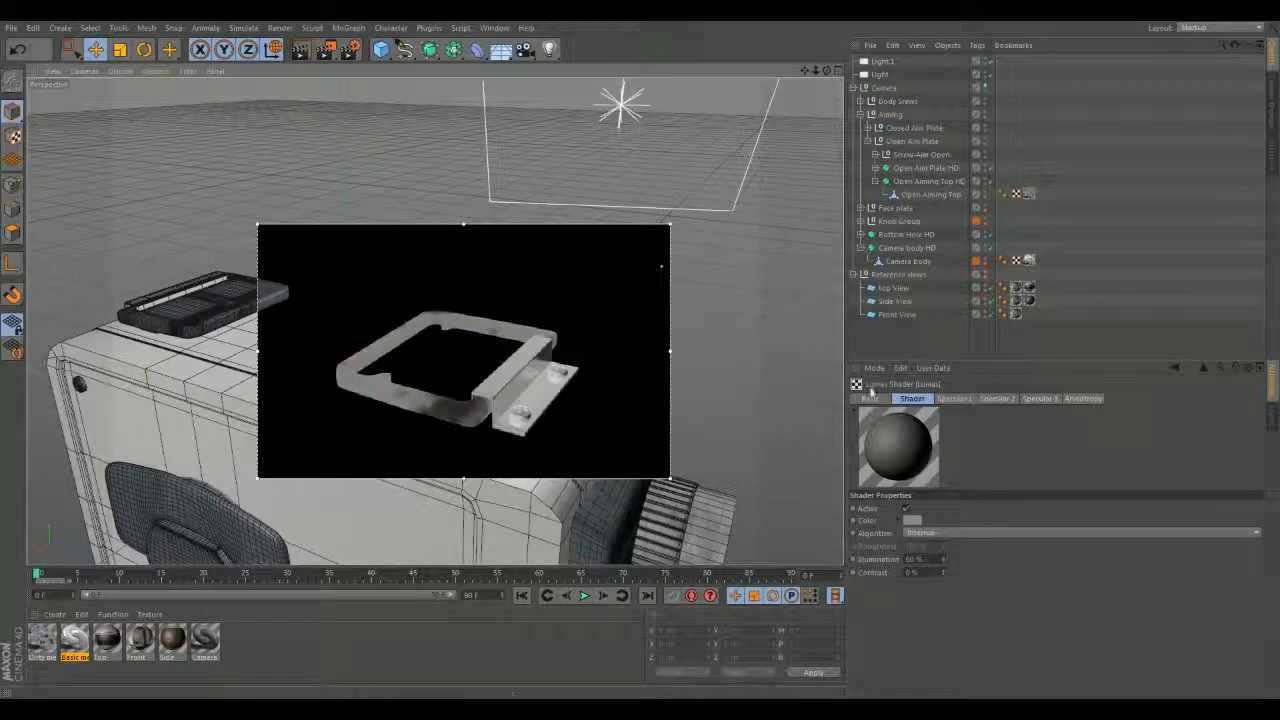
# - Review the Dirty metal texture material's Reflection settings and enable its Environment channel
pyautogui.click(42, 641)
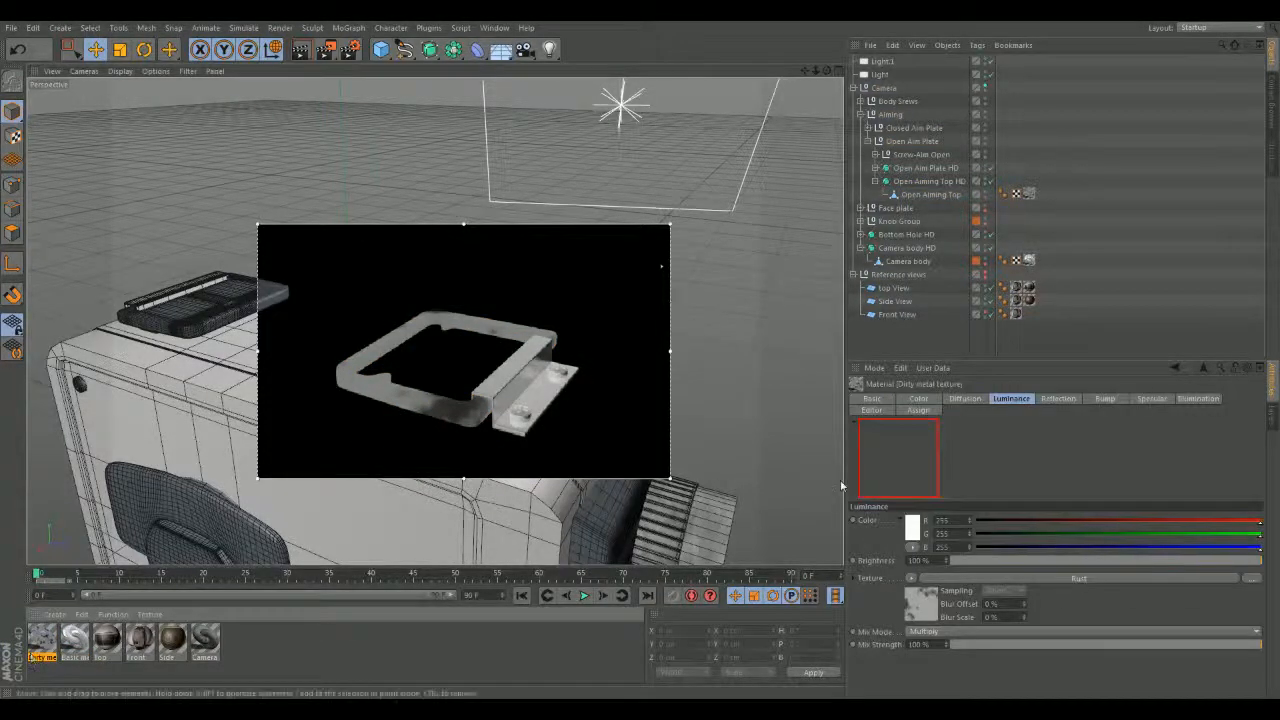
pyautogui.click(1058, 398)
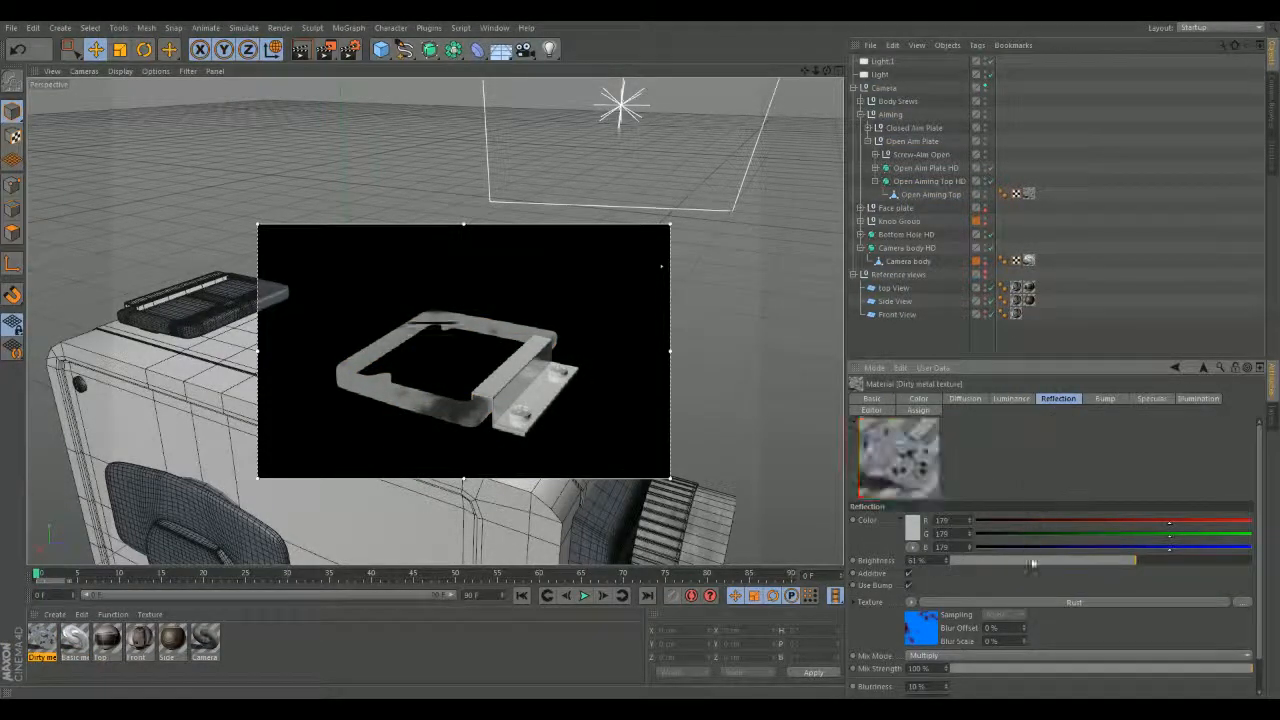
pyautogui.scroll(-1, 1011, 486)
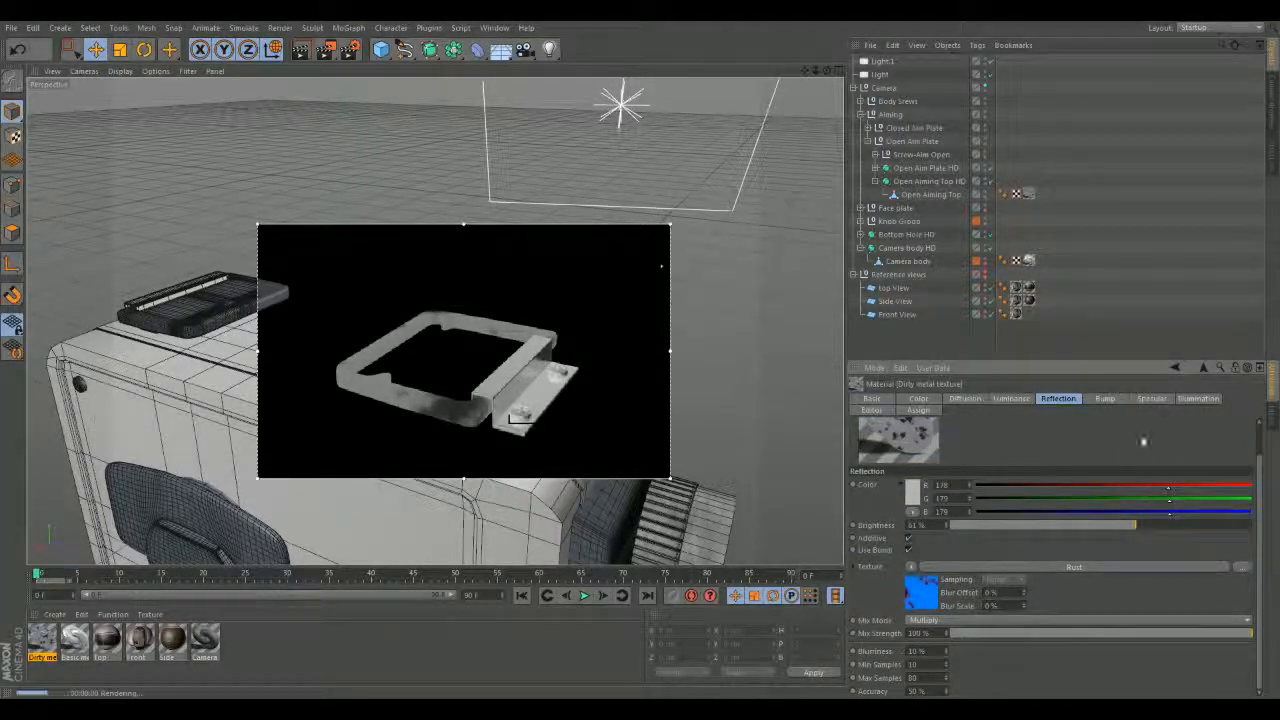
pyautogui.click(872, 399)
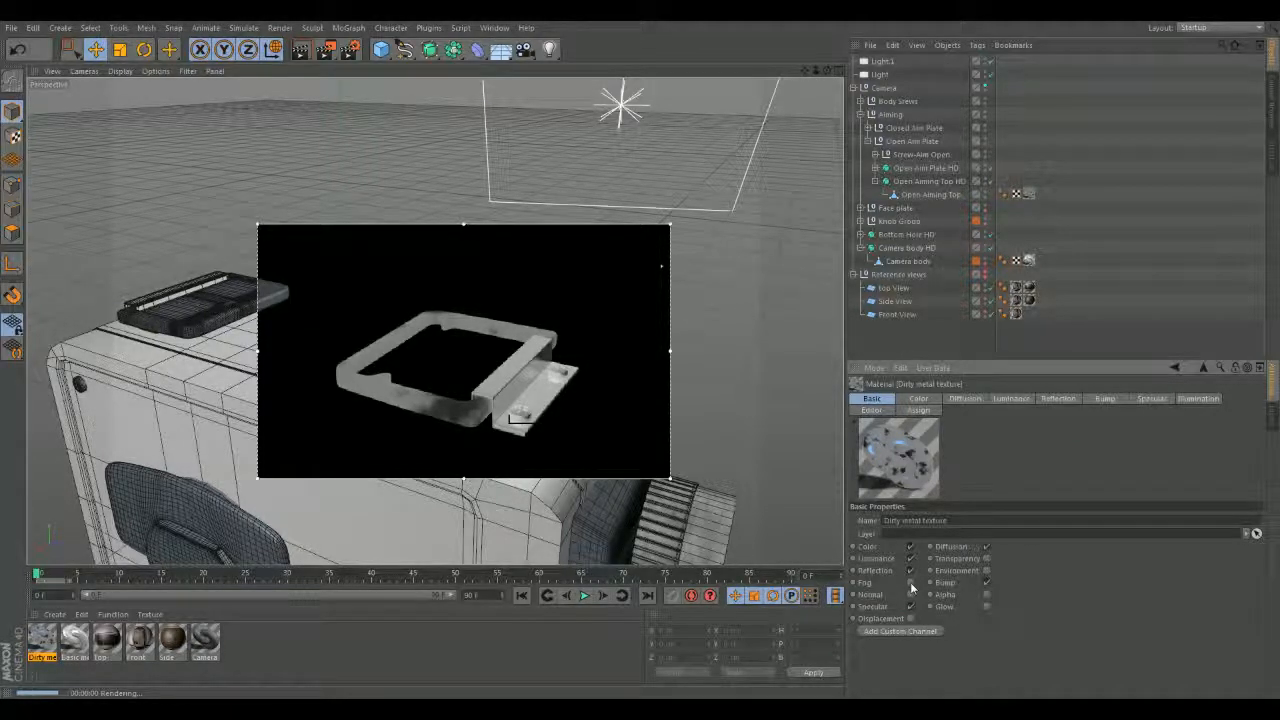
pyautogui.click(986, 570)
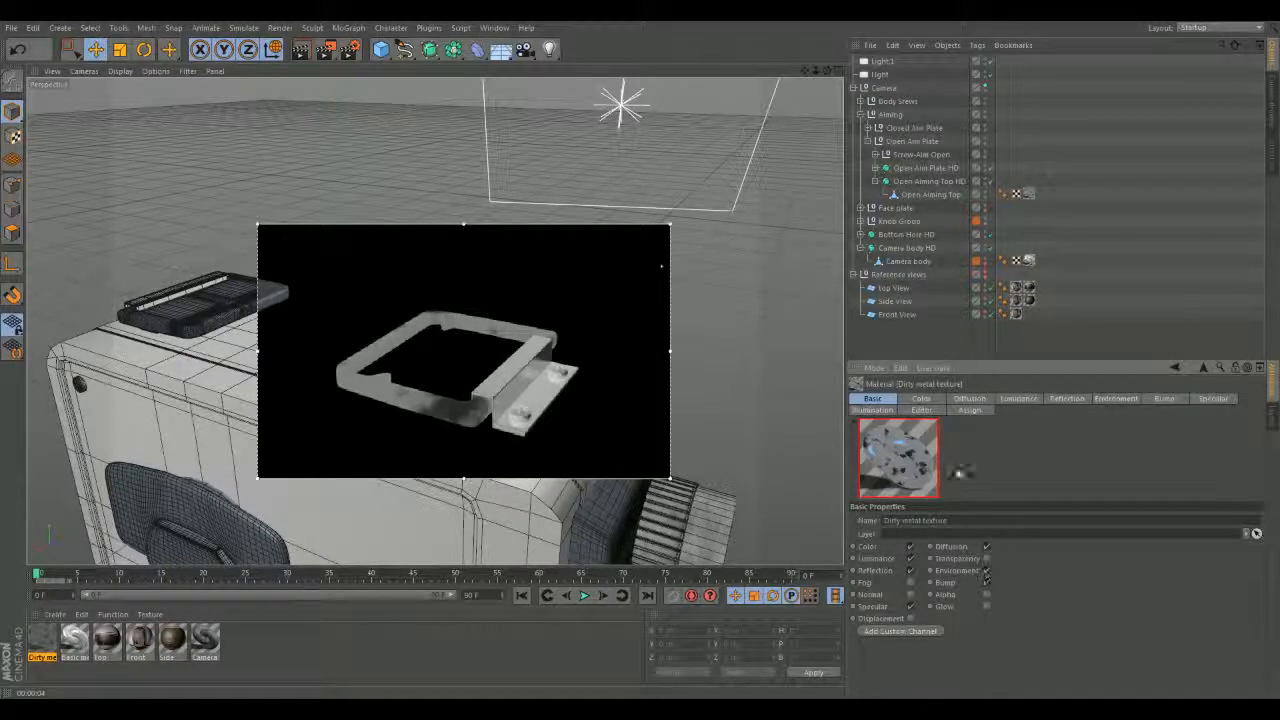
# - Review the Dirty metal texture's Environment settings and disable its Environment channel
pyautogui.click(1115, 398)
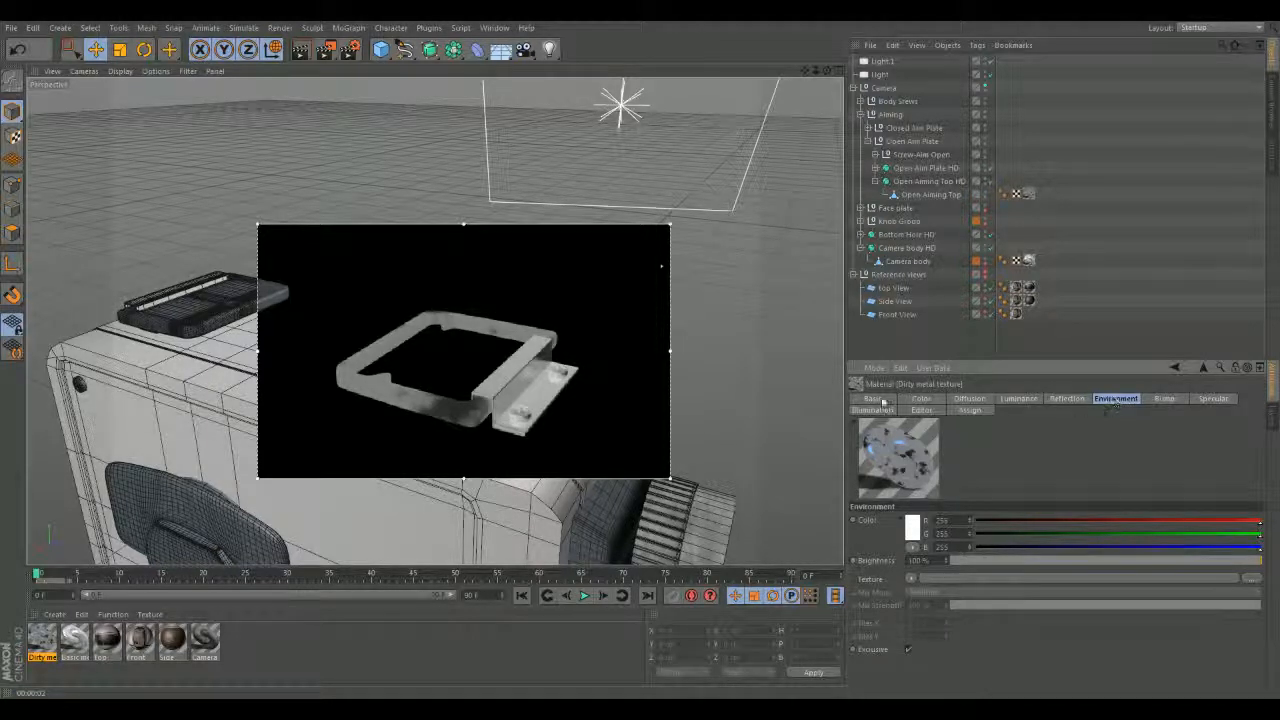
pyautogui.click(883, 401)
pyautogui.click(987, 570)
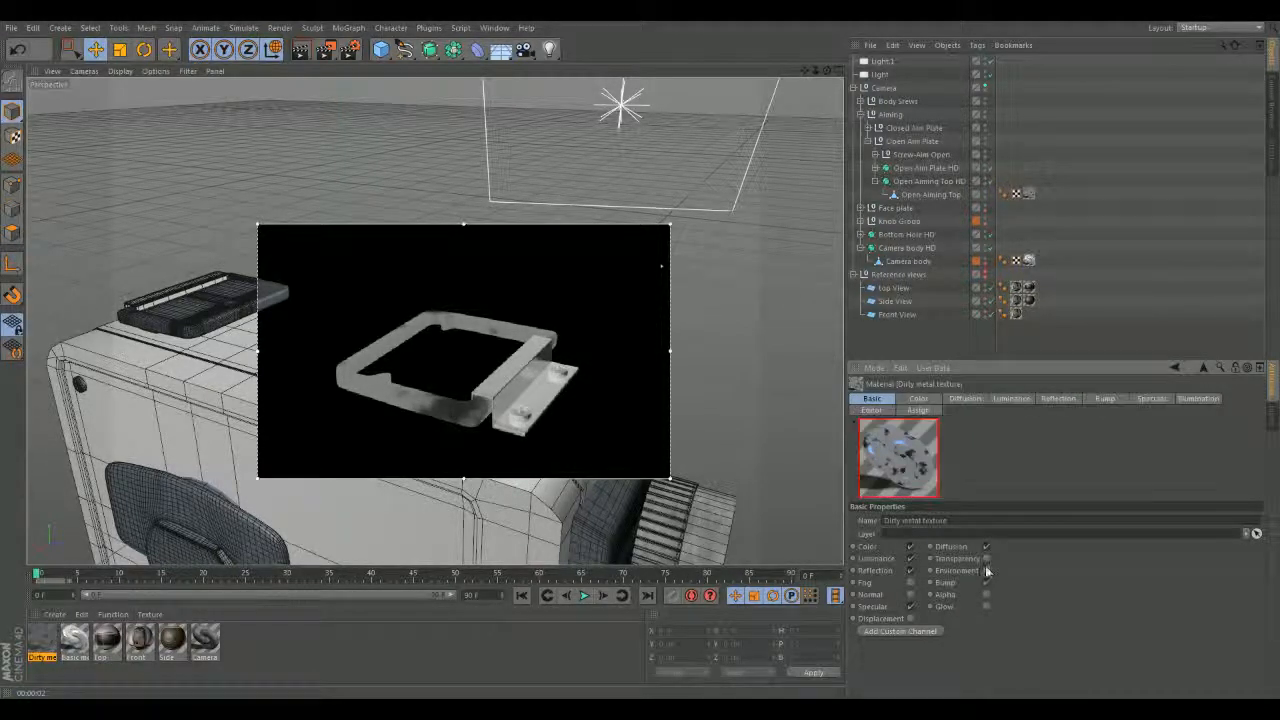
pyautogui.click(910, 607)
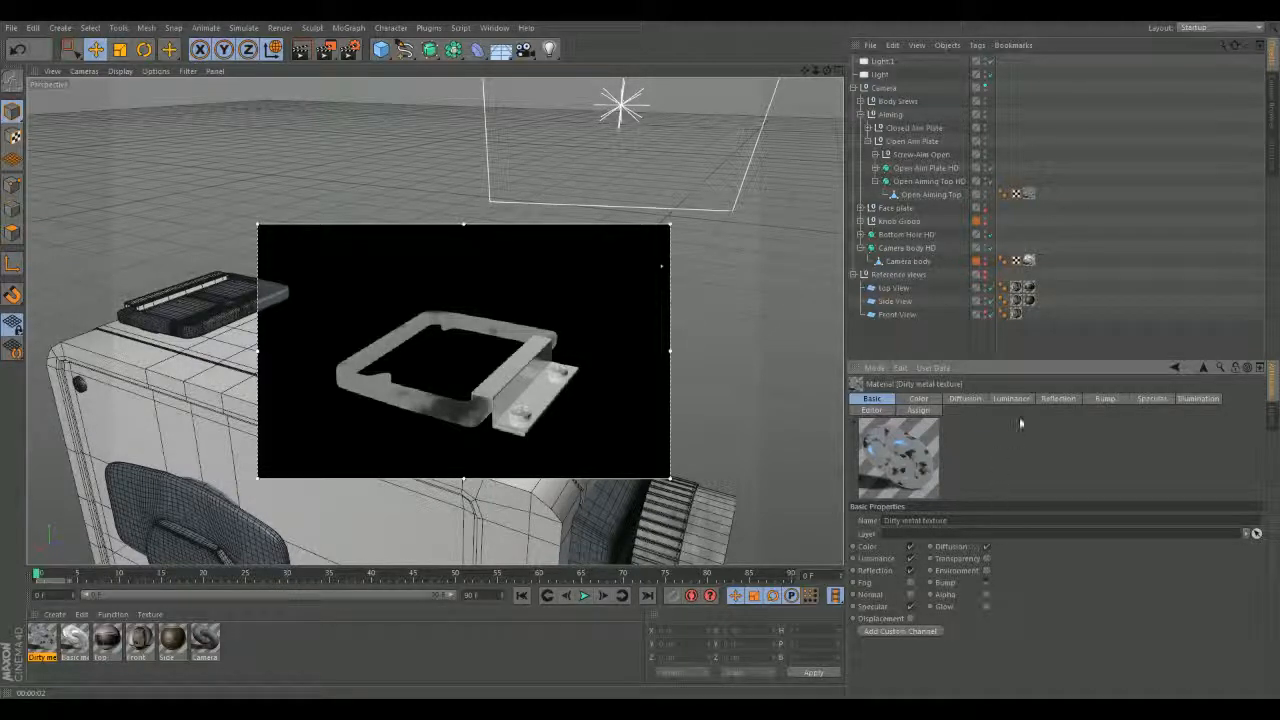
# - Change the blue start colour of the Dirty metal texture's Bump Rust gradient to white with 0 % saturation
pyautogui.click(1104, 398)
pyautogui.click(912, 594)
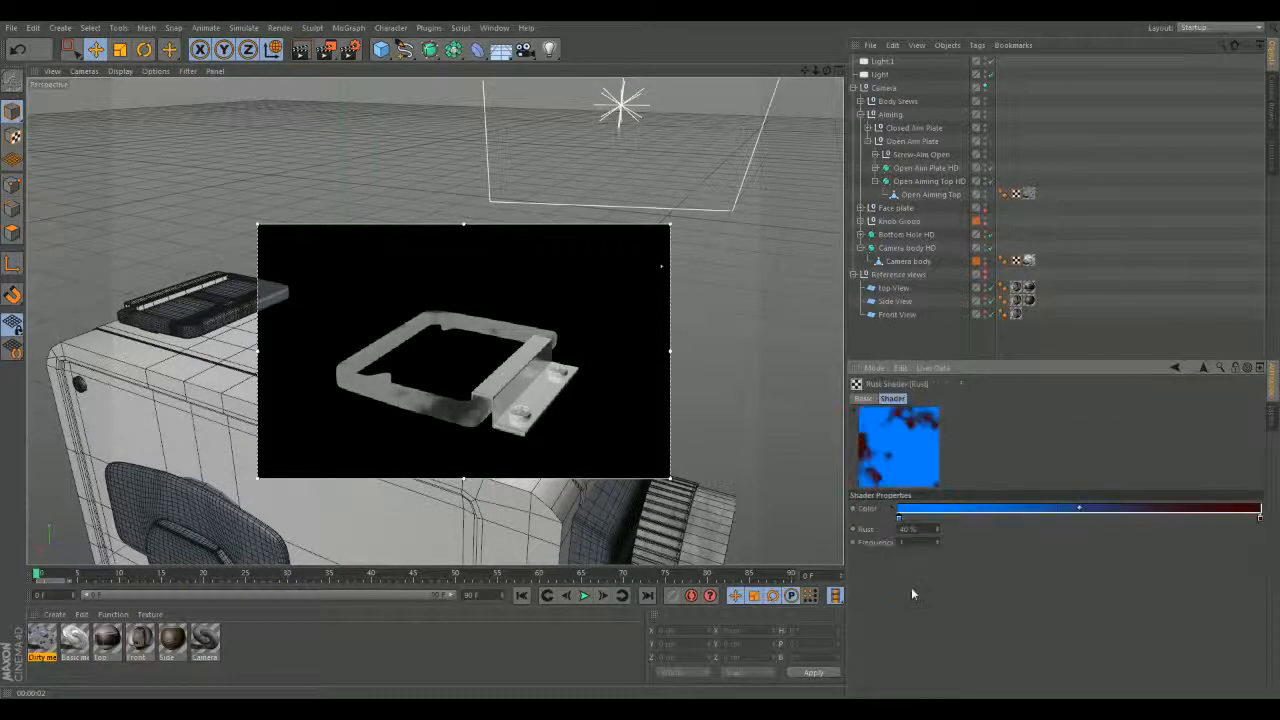
pyautogui.doubleClick(899, 521)
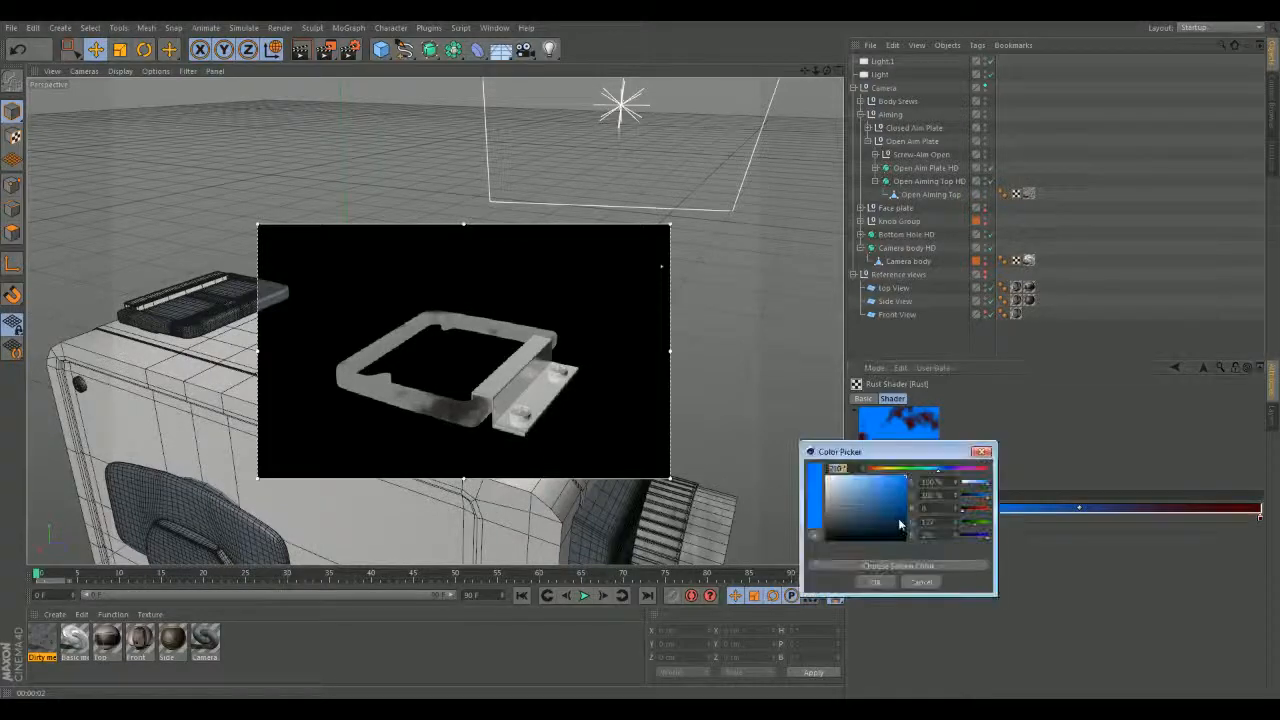
pyautogui.moveTo(985, 483); pyautogui.dragTo(963, 483)
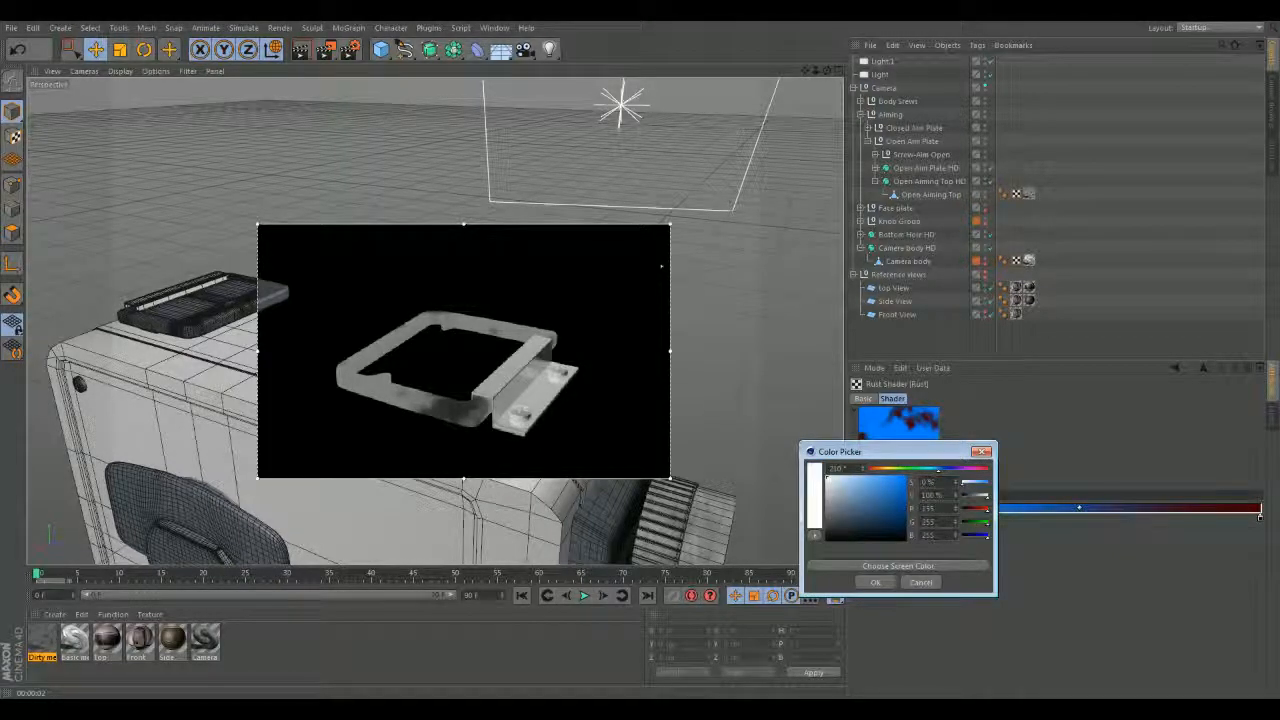
pyautogui.click(873, 583)
# - Desaturate the dark red end colour of the Bump Rust gradient to a dark grey with RGB 63
pyautogui.doubleClick(1258, 518)
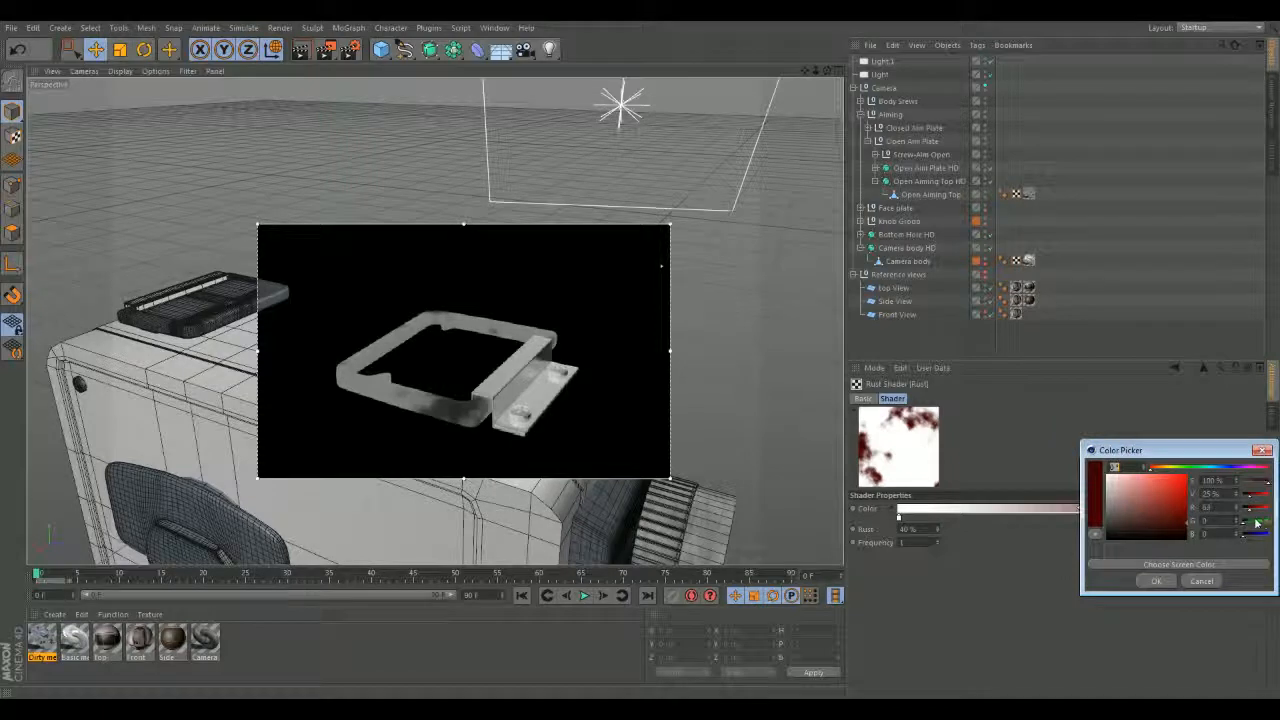
pyautogui.moveTo(1268, 483); pyautogui.dragTo(1197, 483)
pyautogui.click(1158, 581)
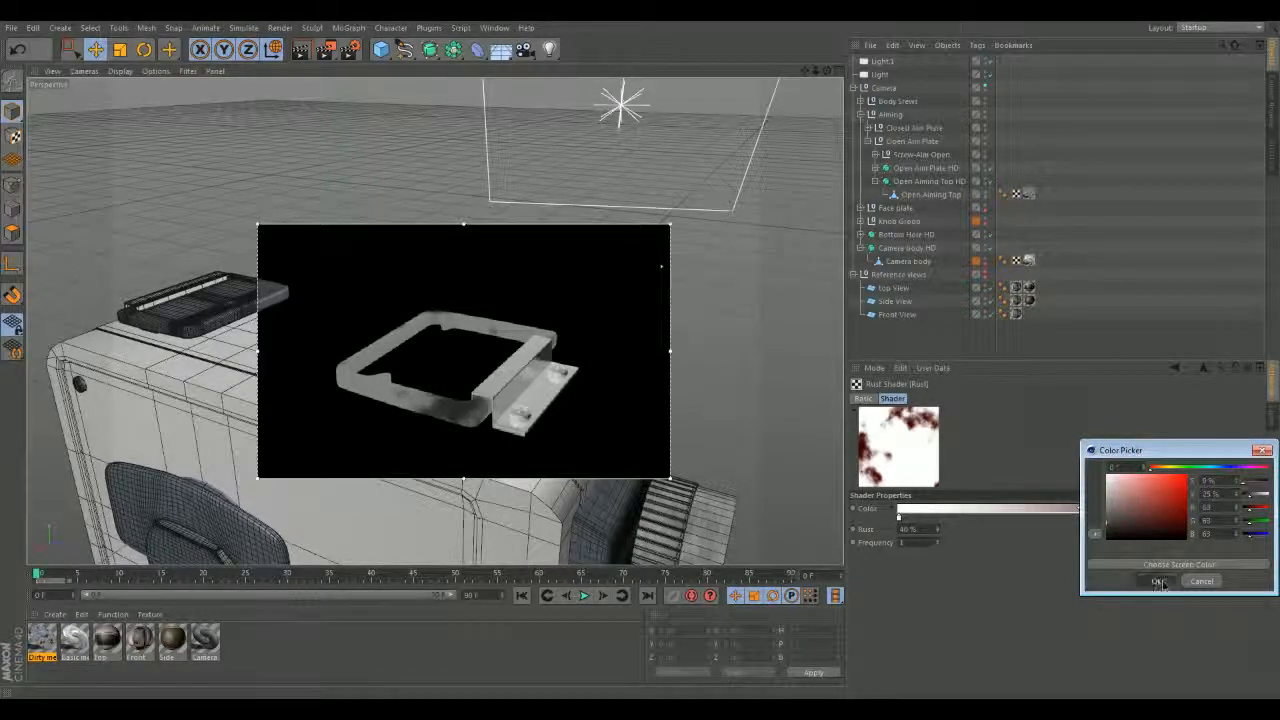
# - Set the Bump Rust shader's rust amount to 42 % and its frequency to 1.47
pyautogui.moveTo(937, 528); pyautogui.dragTo(939, 548)
pyautogui.click(938, 517)
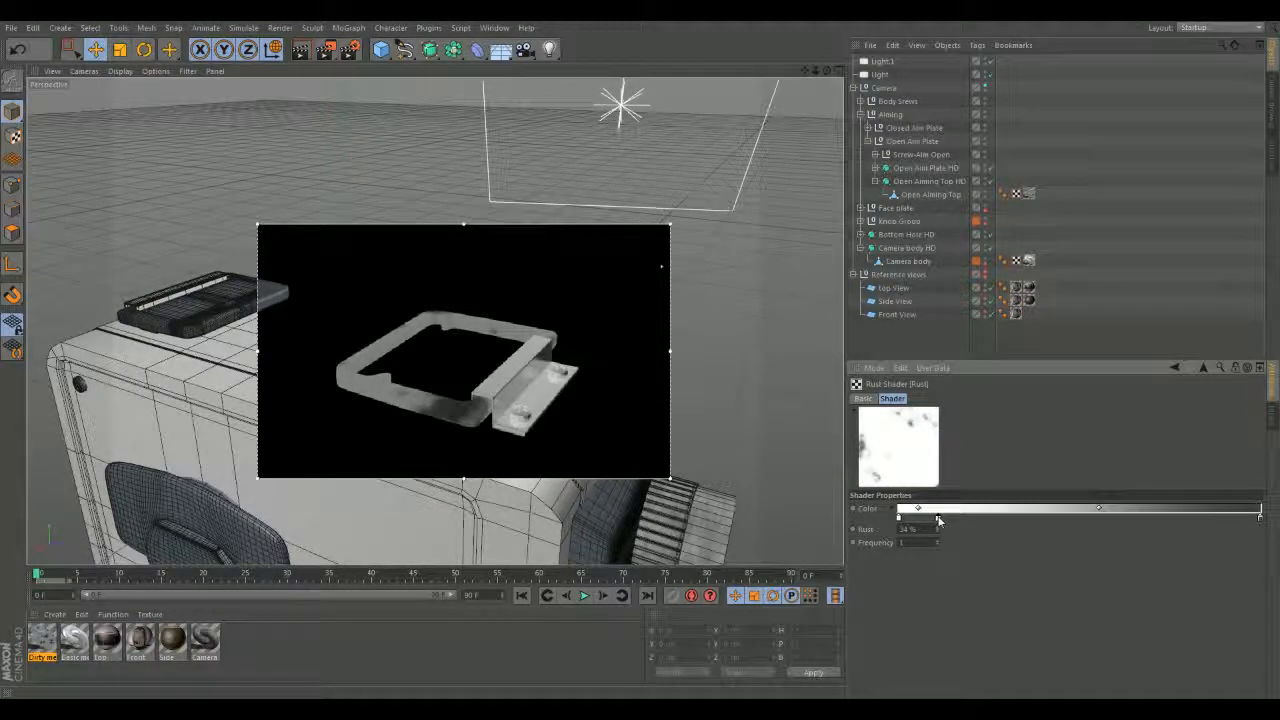
pyautogui.moveTo(938, 518)
pyautogui.mouseDown()
pyautogui.moveTo(938, 547)
pyautogui.moveTo(938, 531)
pyautogui.mouseUp()
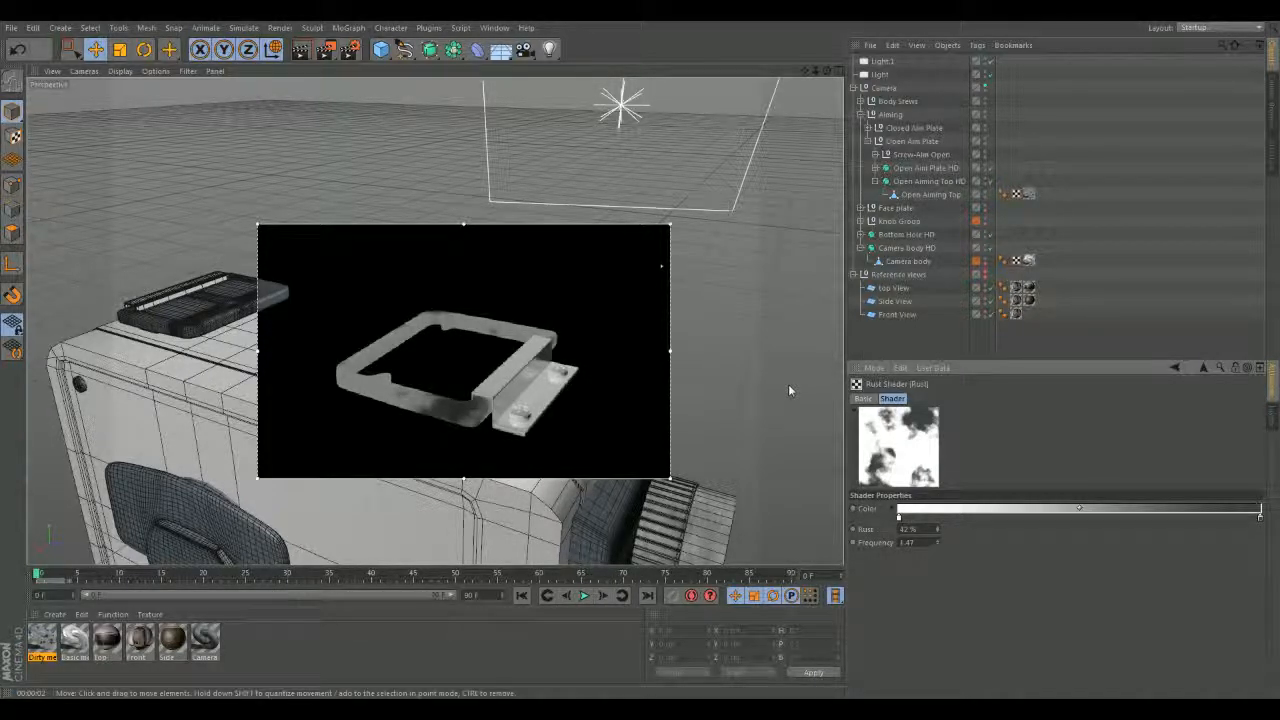
# - Select the light named Light and set its shadow type to Area
pyautogui.click(712, 210)
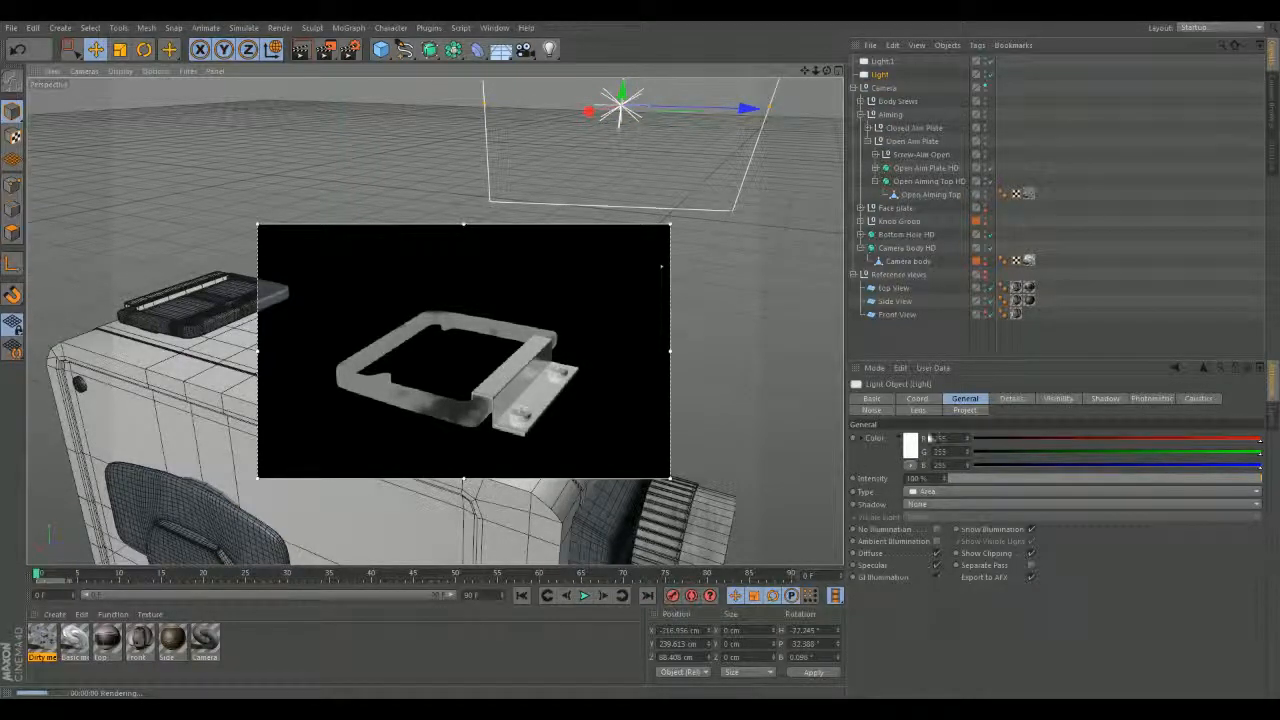
pyautogui.click(872, 398)
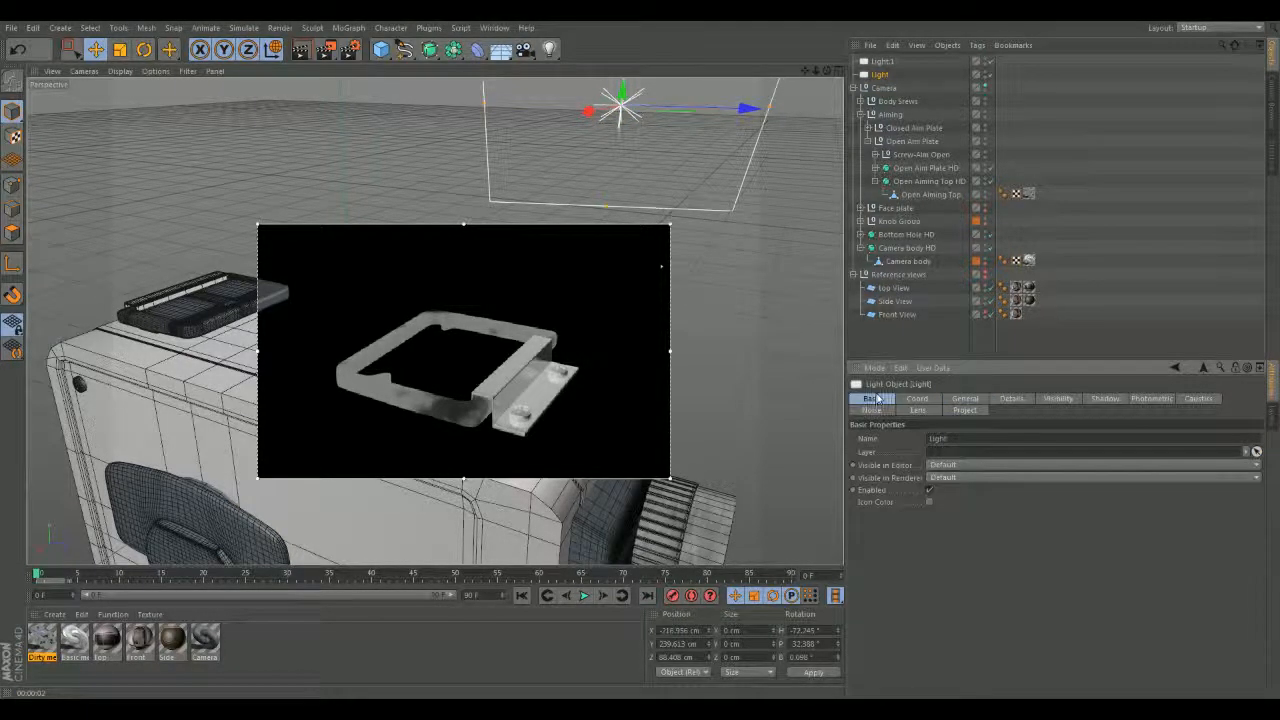
pyautogui.click(917, 398)
pyautogui.click(962, 399)
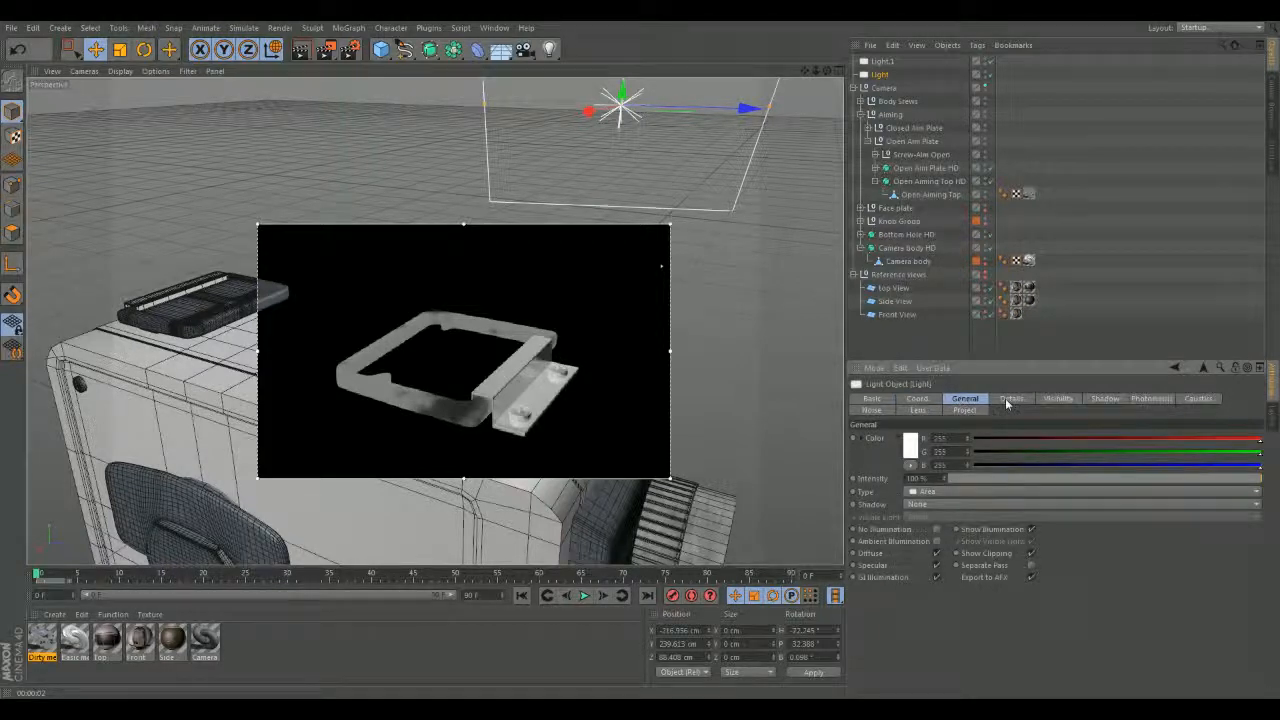
pyautogui.click(912, 504)
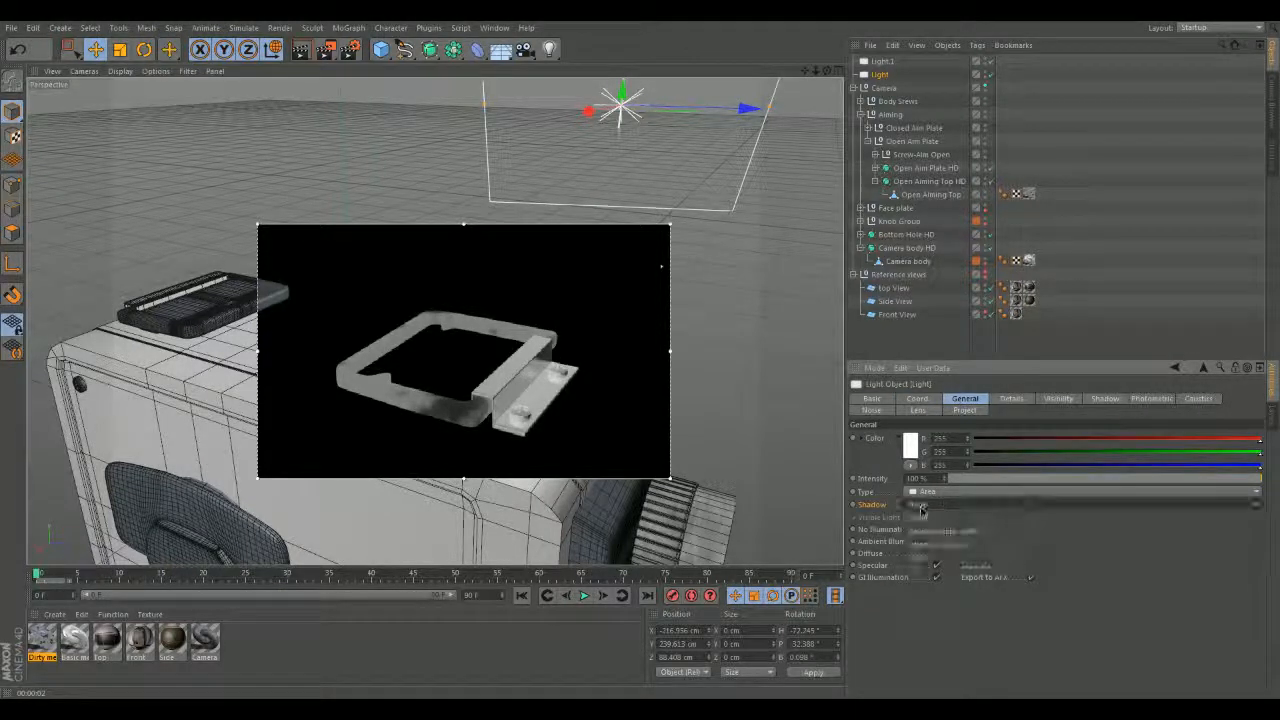
pyautogui.click(917, 557)
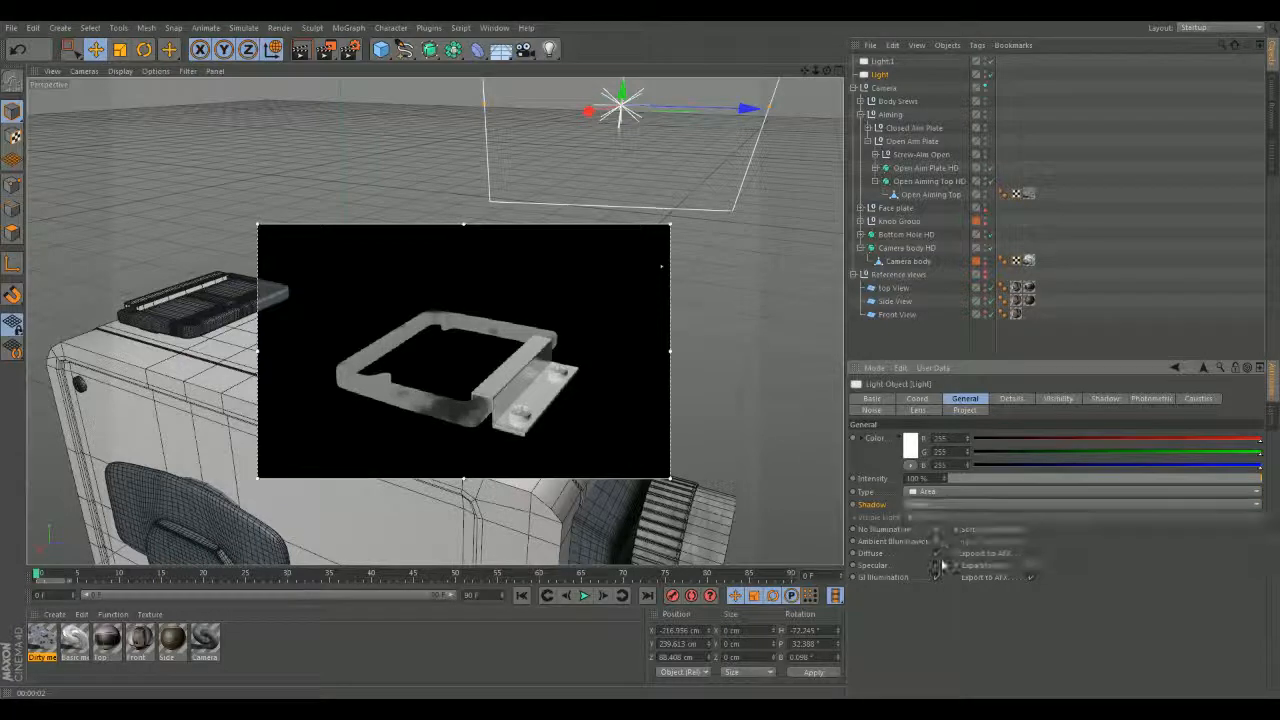
# - Give Light.1 an Area shadow and change its light type to Infinite
pyautogui.keyDown('alt'); pyautogui.moveTo(753, 329); pyautogui.dragTo(126, 194); pyautogui.keyUp('alt')
pyautogui.click(180, 172)
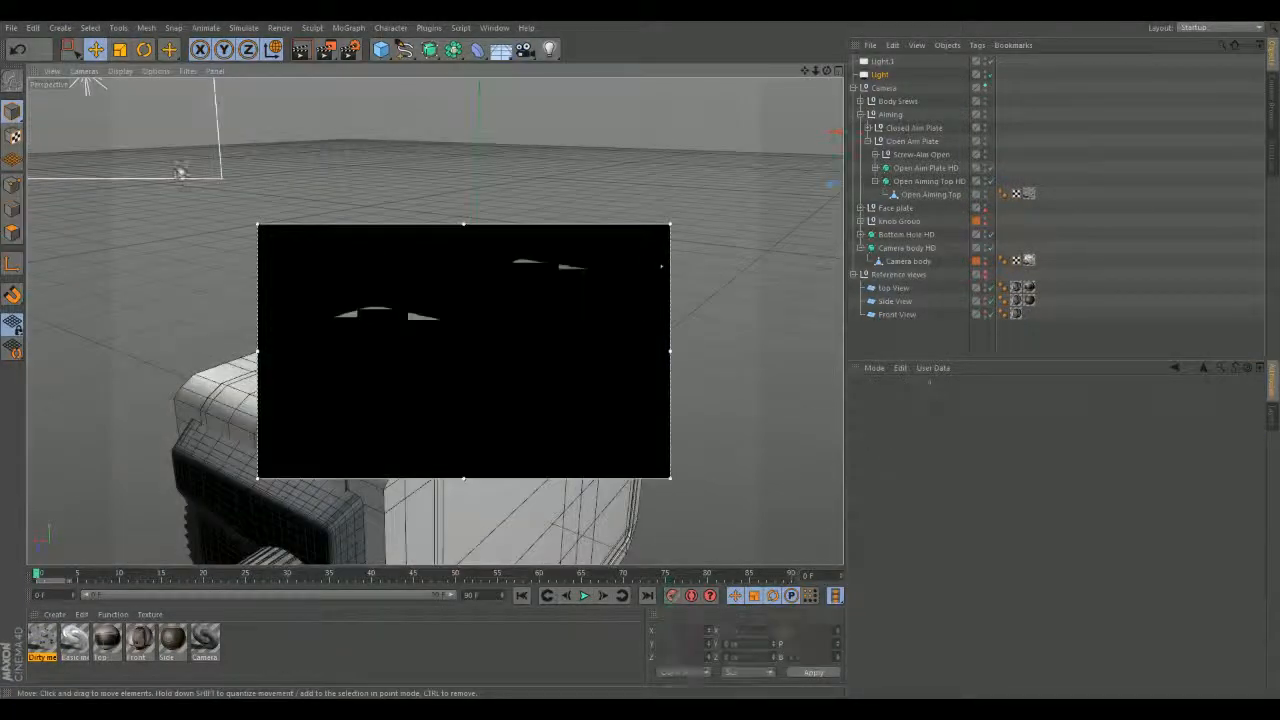
pyautogui.keyDown('alt'); pyautogui.moveTo(258, 140); pyautogui.dragTo(265, 194); pyautogui.keyUp('alt')
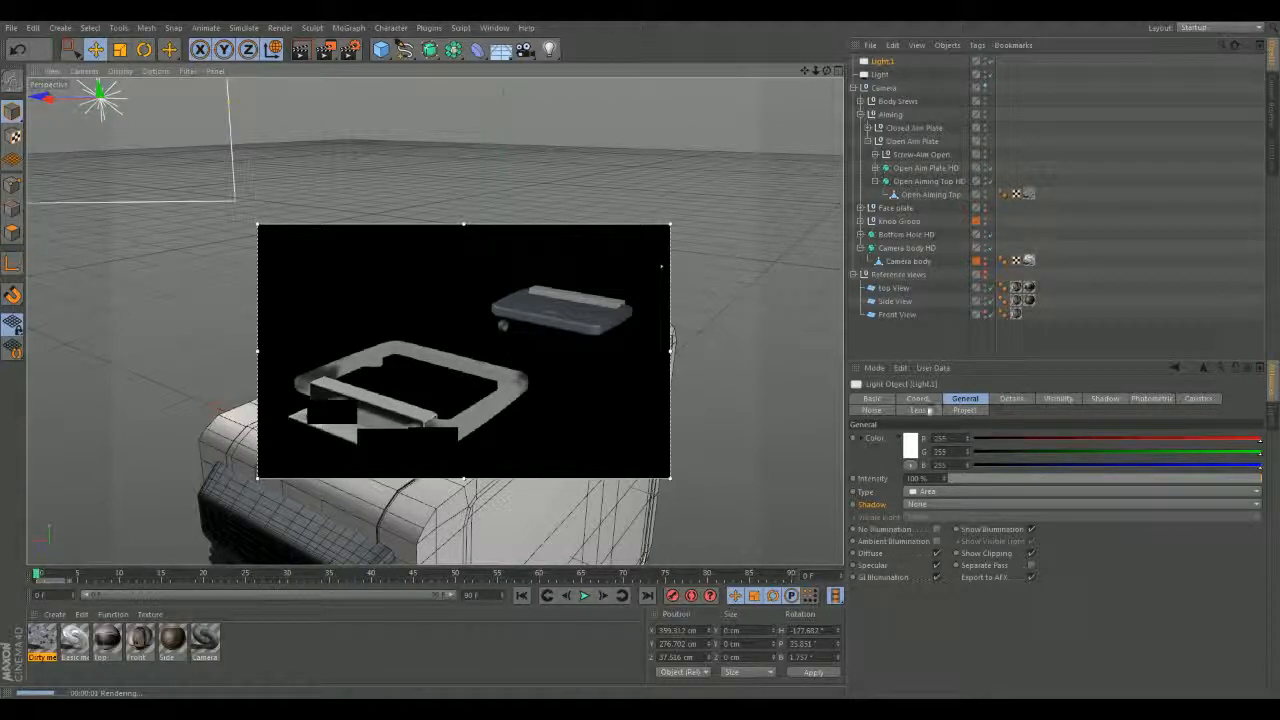
pyautogui.click(920, 504)
pyautogui.click(926, 562)
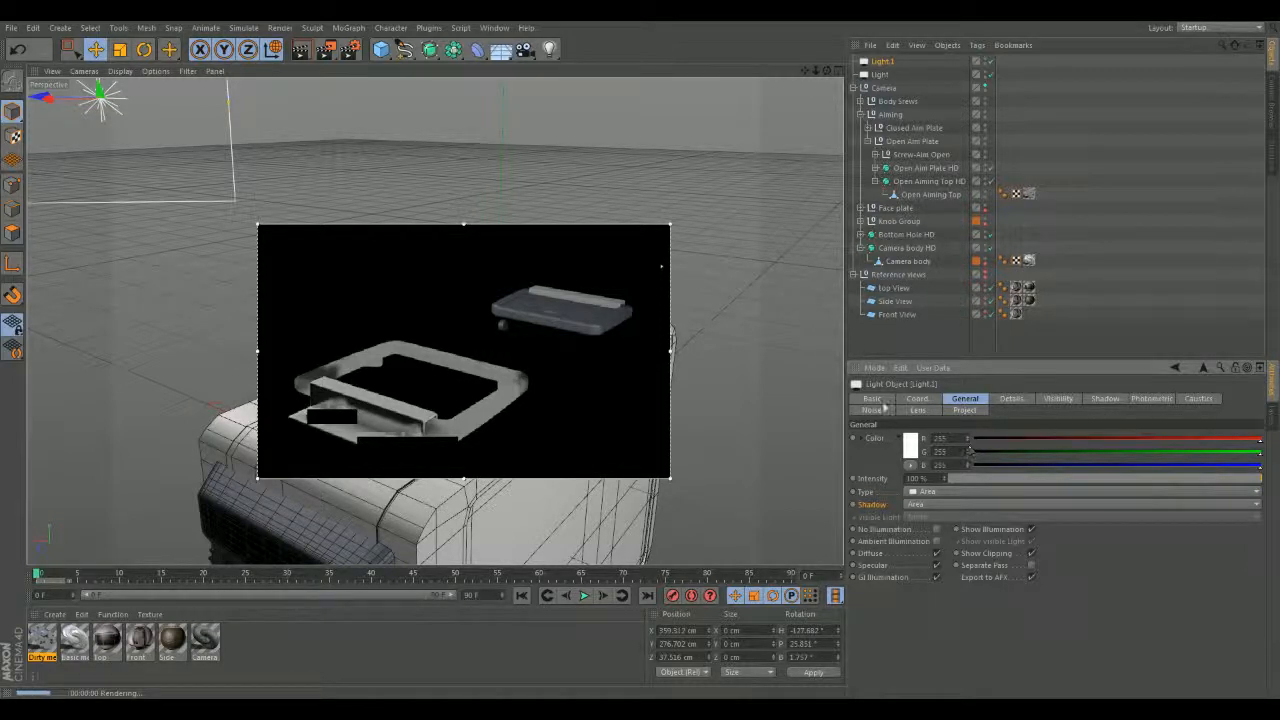
pyautogui.click(965, 492)
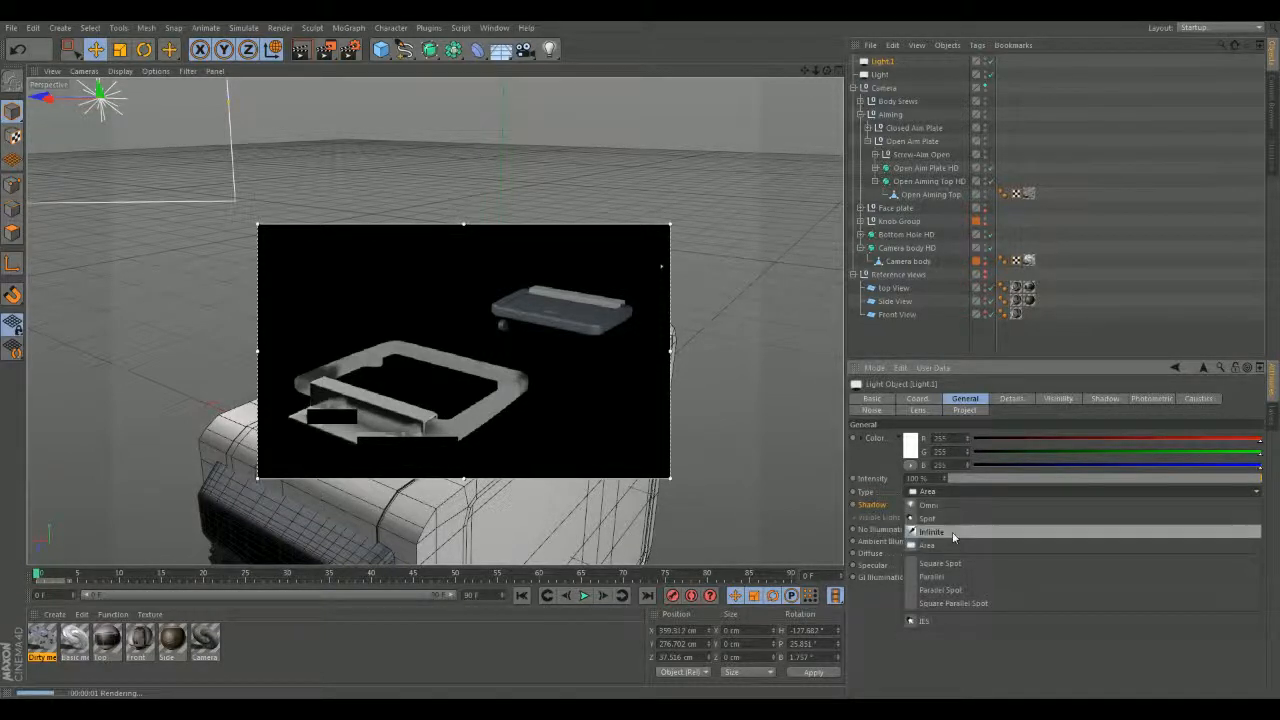
pyautogui.click(953, 532)
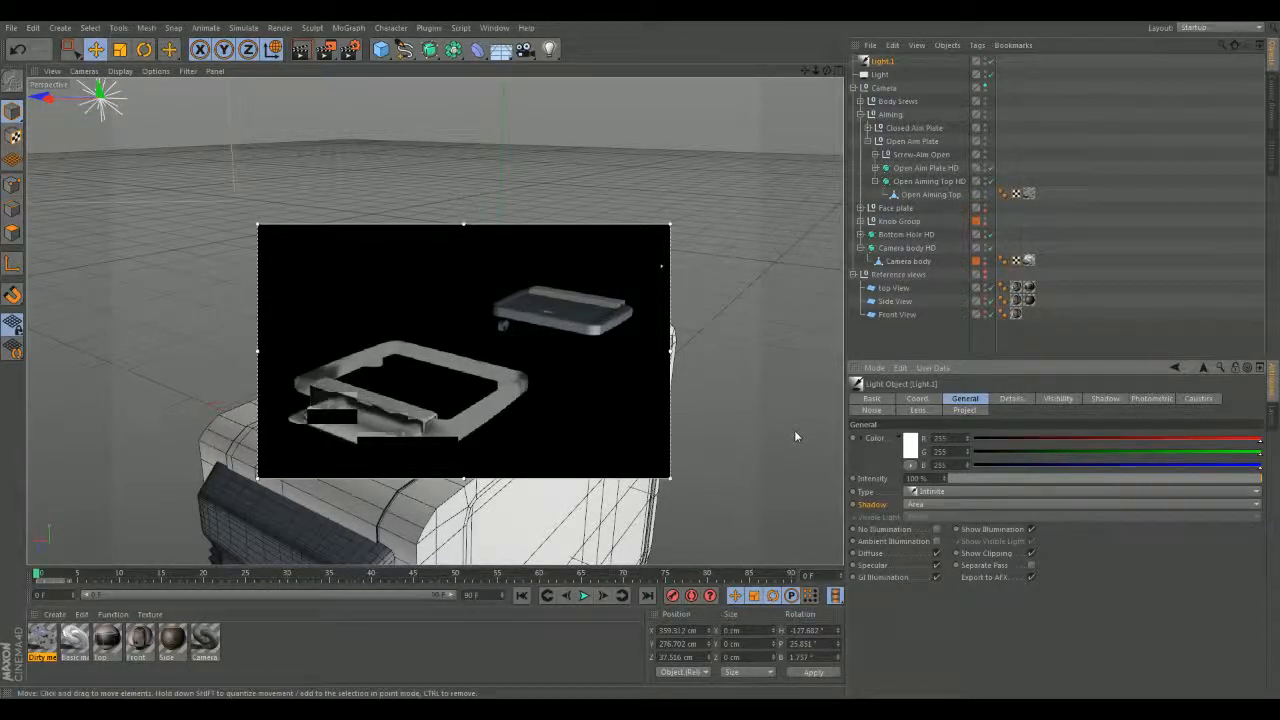
# - Change the light named Light to the Infinite type and reduce its intensity to about 42 %
pyautogui.scroll(-2, 764, 427)
pyautogui.keyDown('alt'); pyautogui.moveTo(763, 430); pyautogui.dragTo(862, 430); pyautogui.keyUp('alt')
pyautogui.click(763, 295)
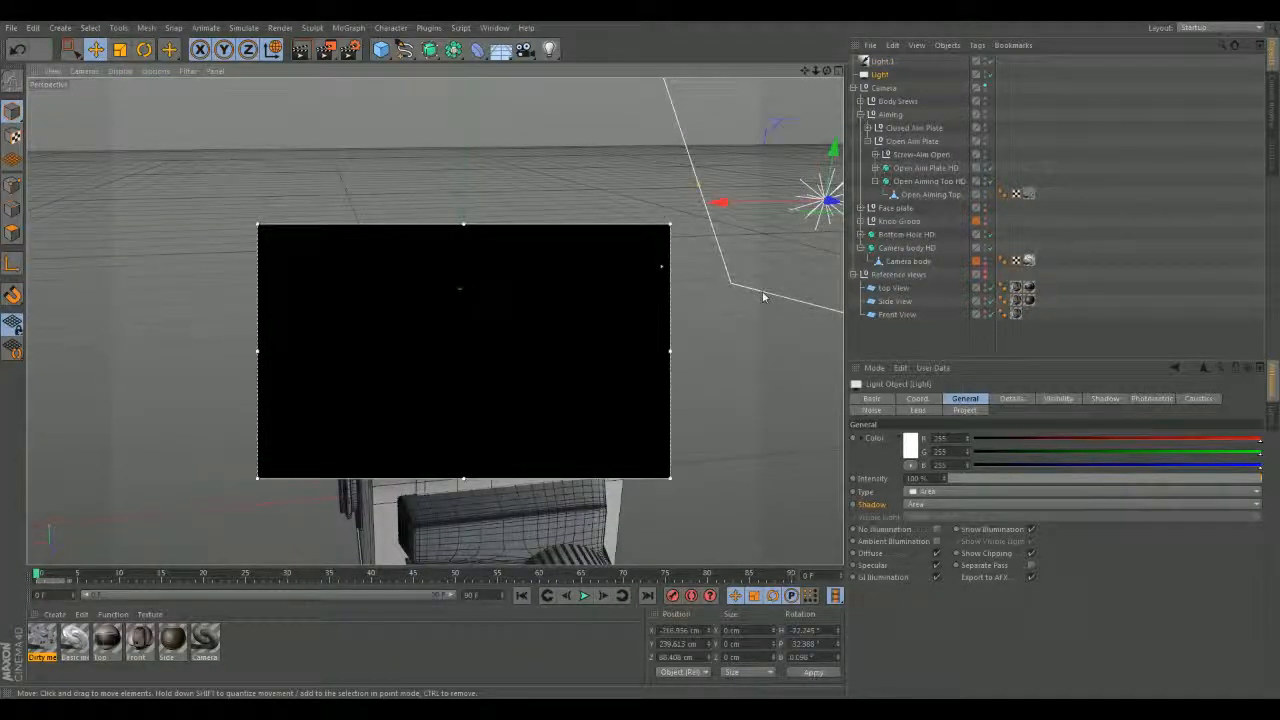
pyautogui.click(986, 491)
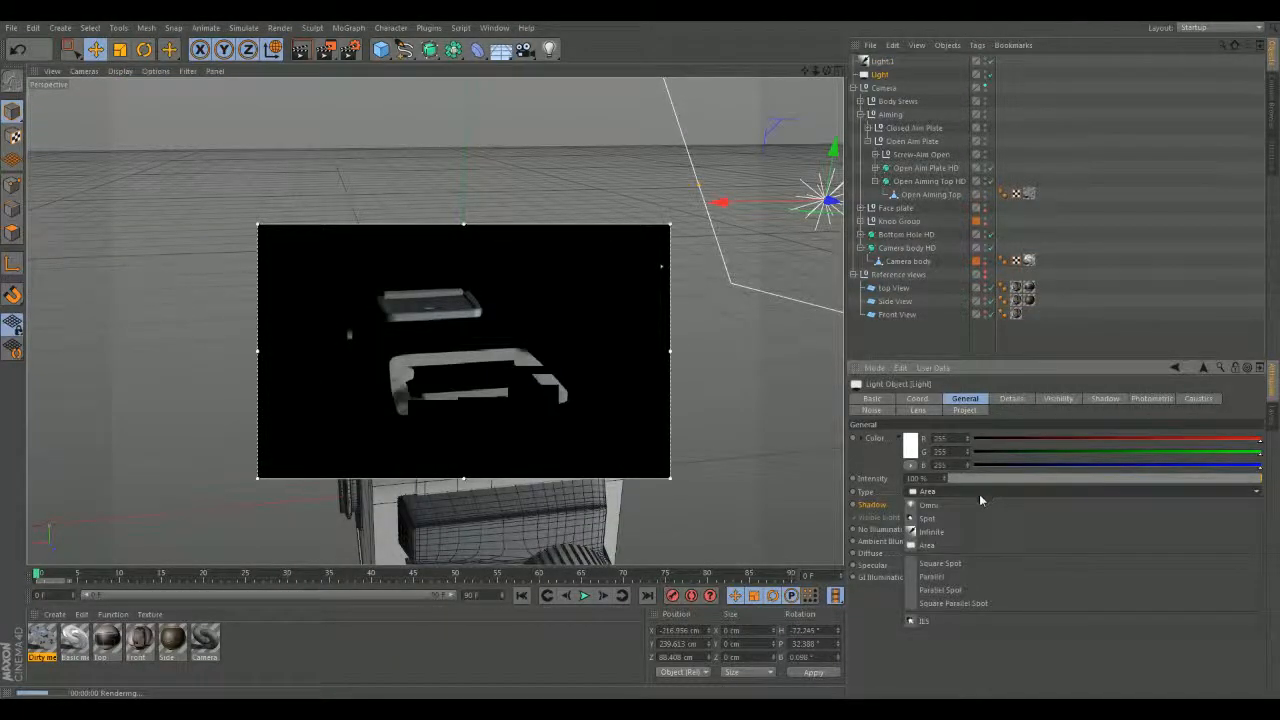
pyautogui.click(931, 531)
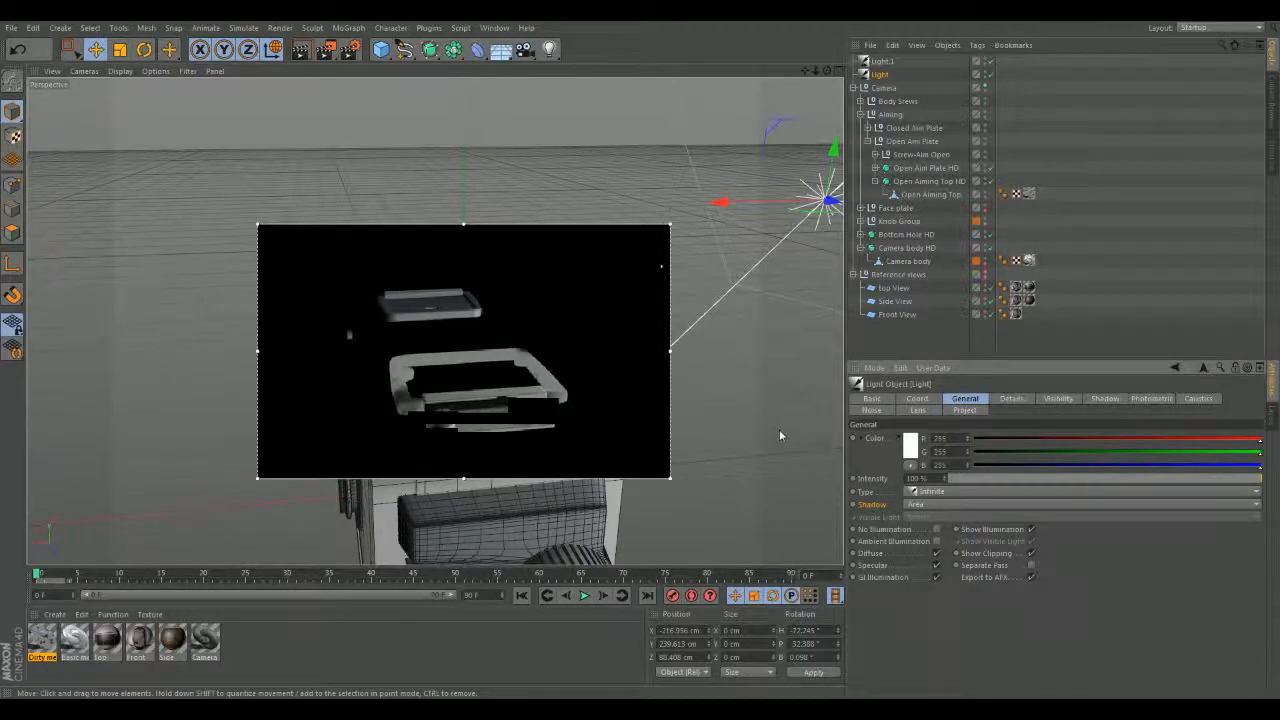
pyautogui.moveTo(1076, 485); pyautogui.dragTo(1081, 482)
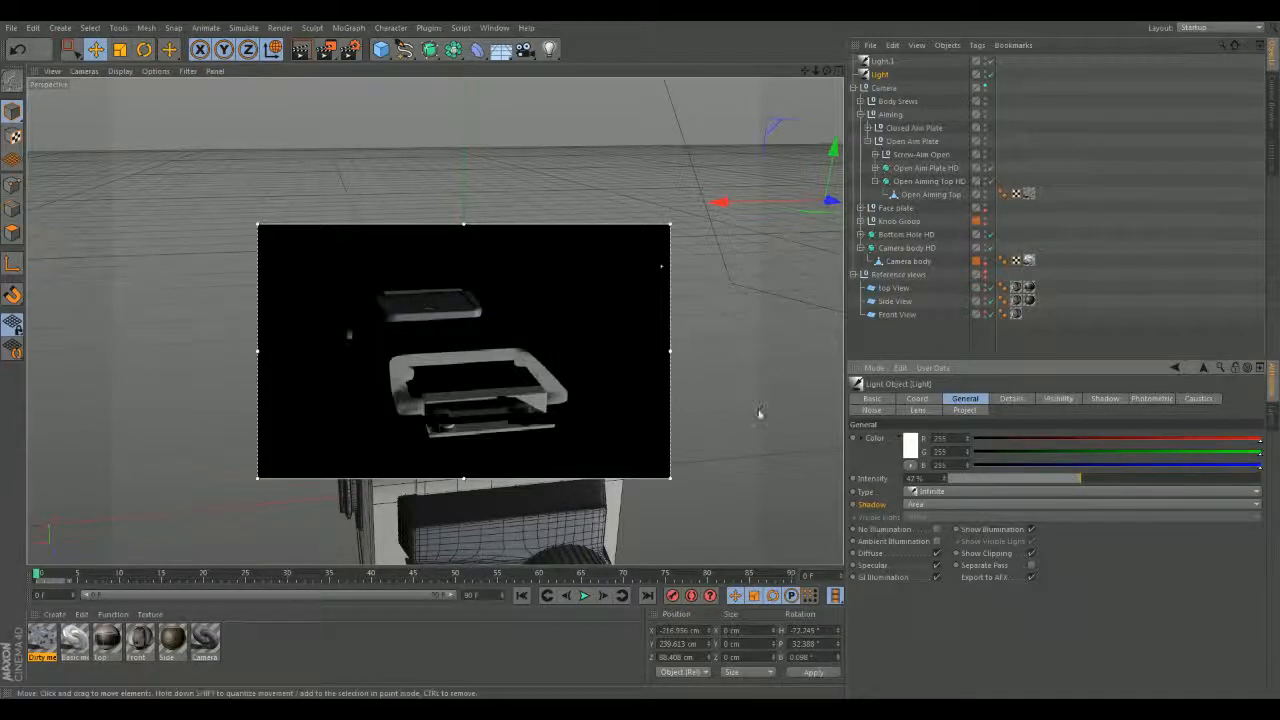
# - Check the rendered aim plate and review the Dirty metal texture's Reflection and Specular channel settings
pyautogui.keyDown('alt'); pyautogui.moveTo(771, 402); pyautogui.dragTo(740, 412); pyautogui.keyUp('alt')
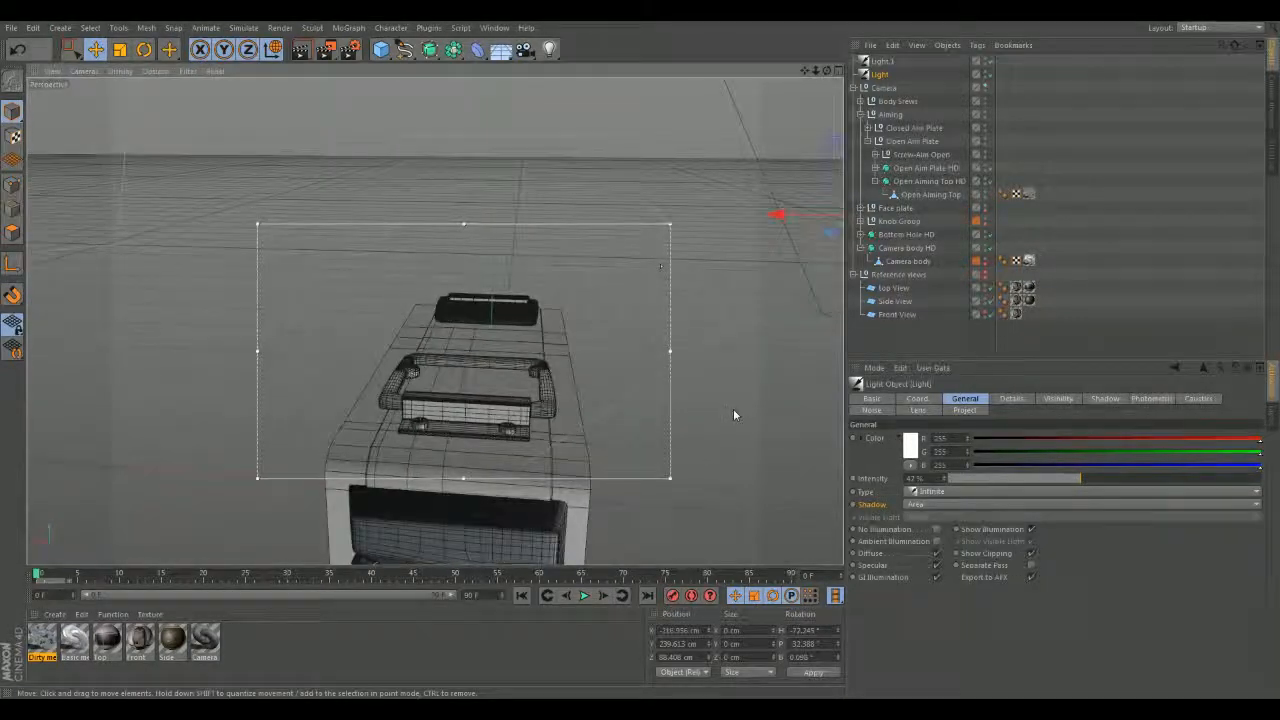
pyautogui.keyDown('alt'); pyautogui.moveTo(697, 488); pyautogui.dragTo(784, 425); pyautogui.keyUp('alt')
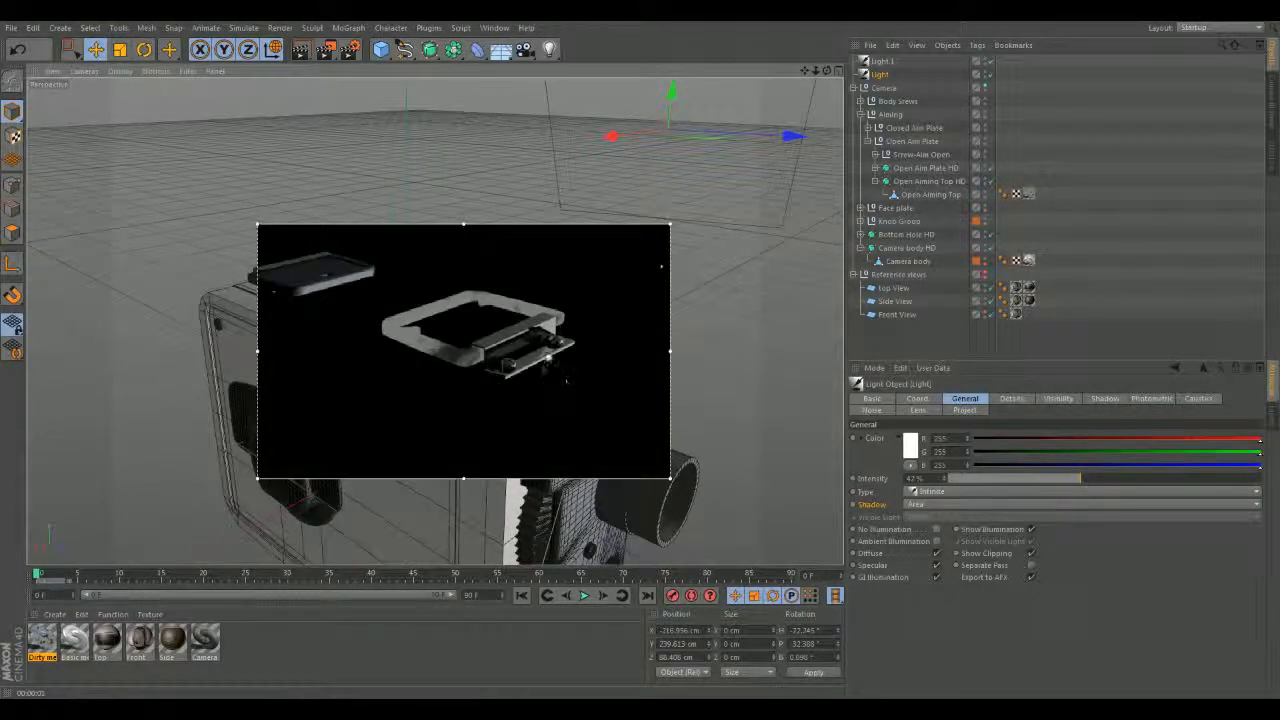
pyautogui.click(44, 641)
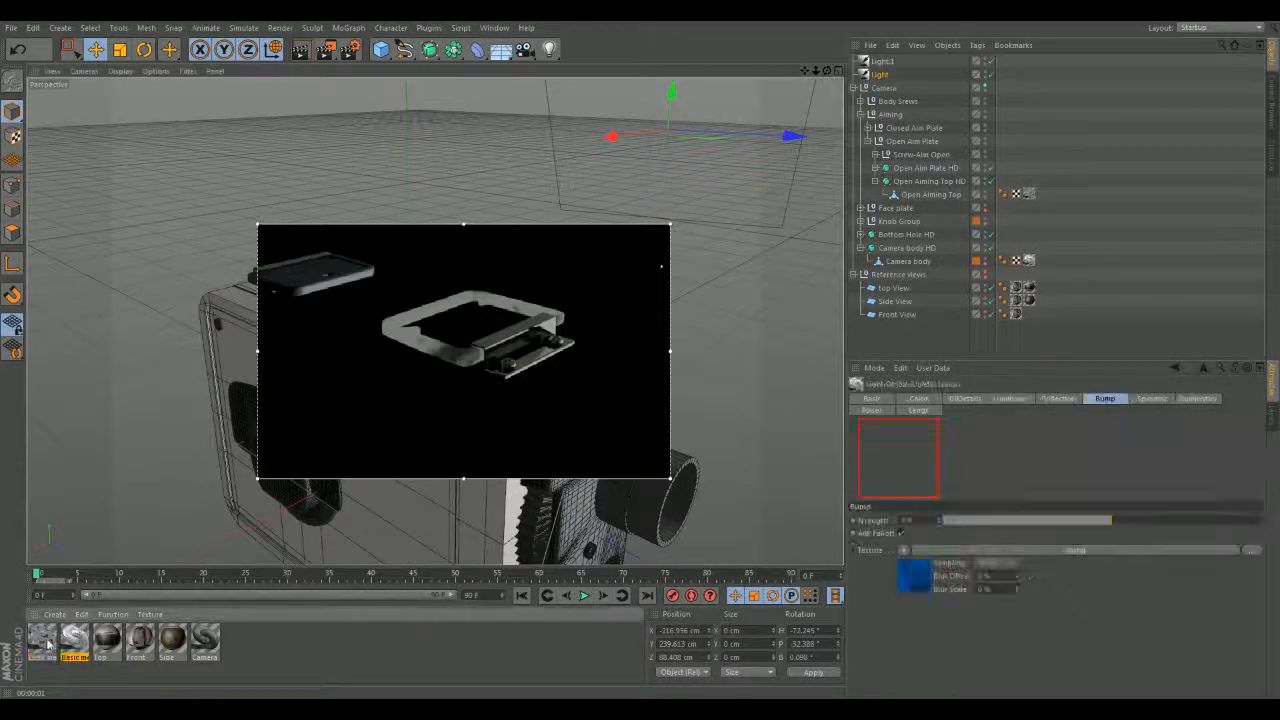
pyautogui.click(1060, 399)
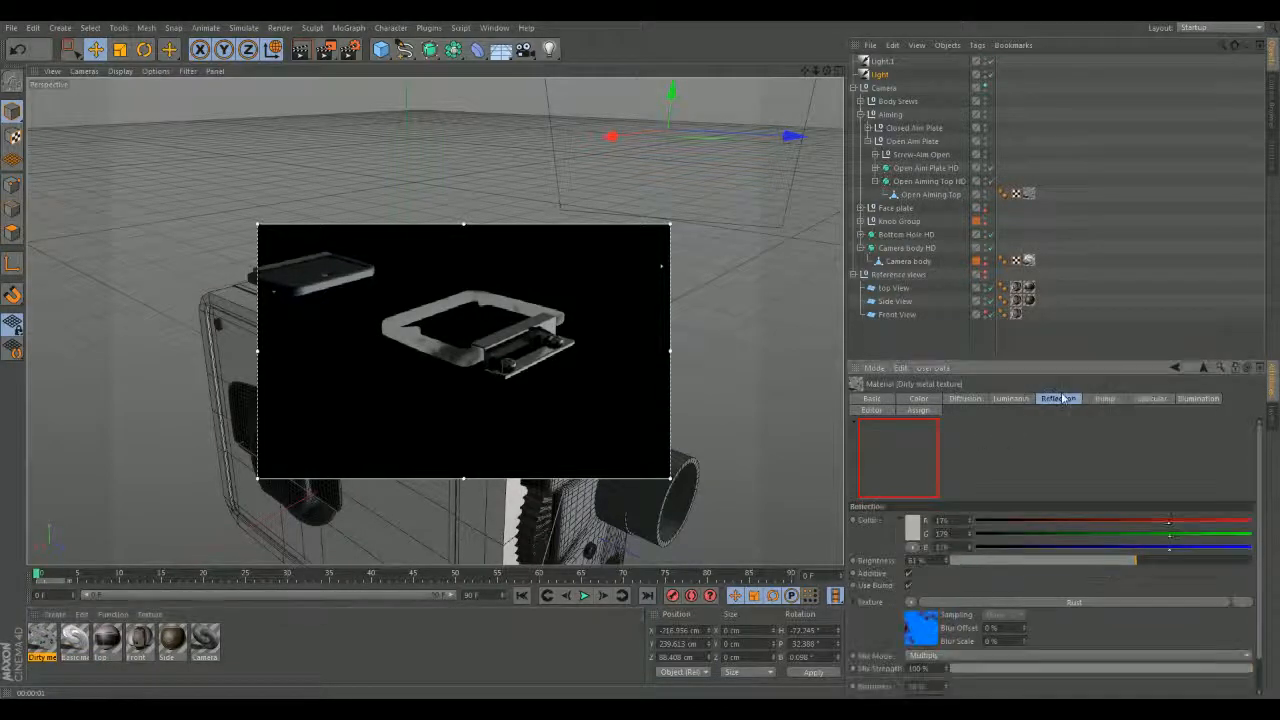
pyautogui.click(1152, 399)
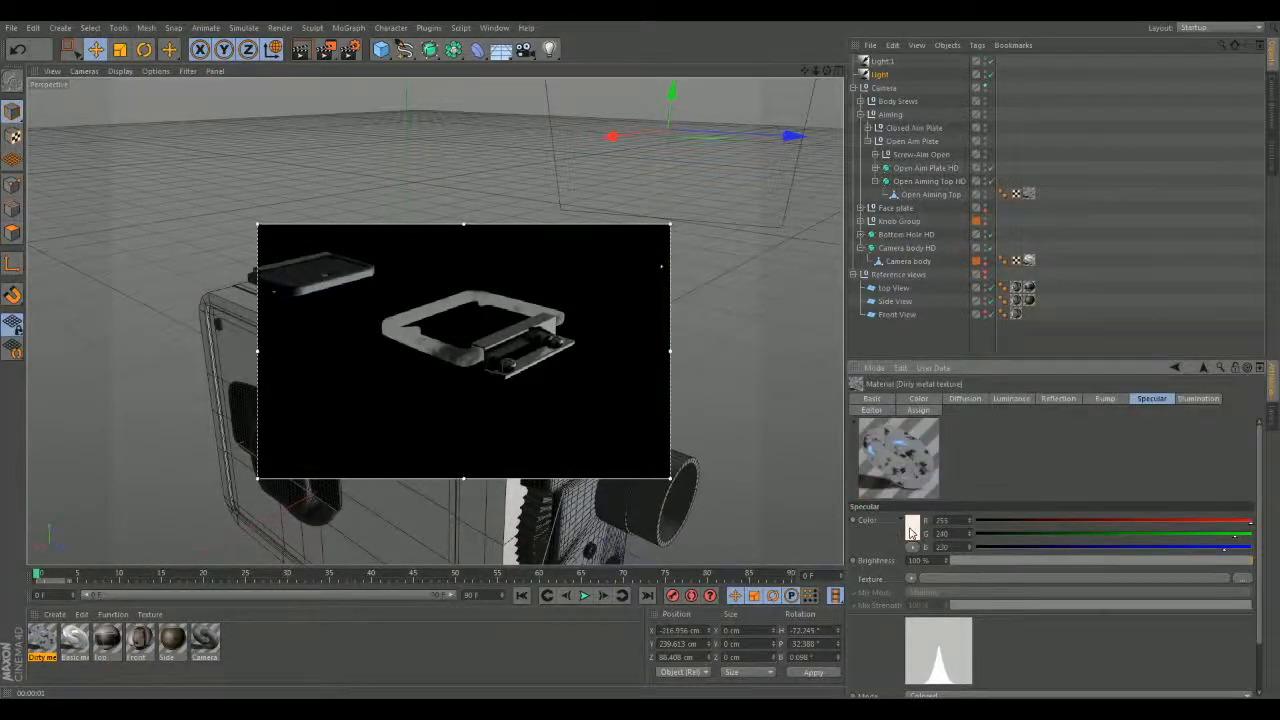
pyautogui.click(911, 527)
pyautogui.click(992, 460)
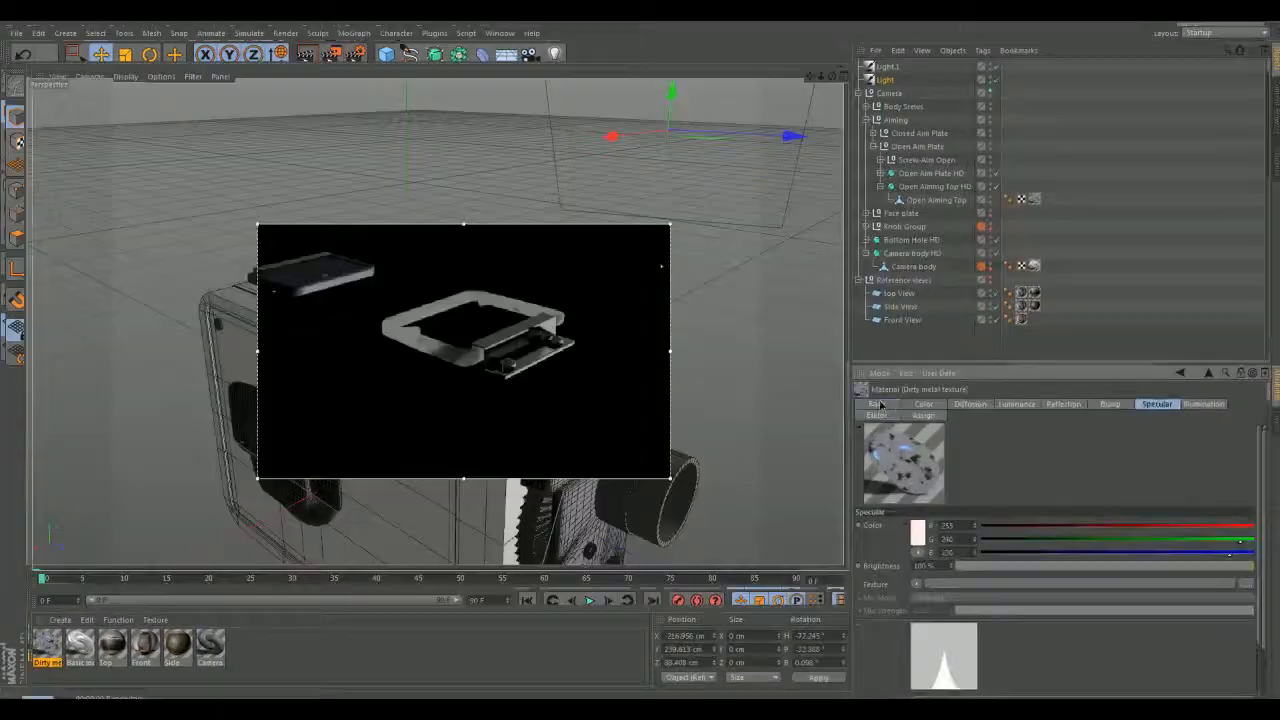
# - Disable the Dirty metal texture's Luminance channel and show its Color channel settings
pyautogui.click(871, 398)
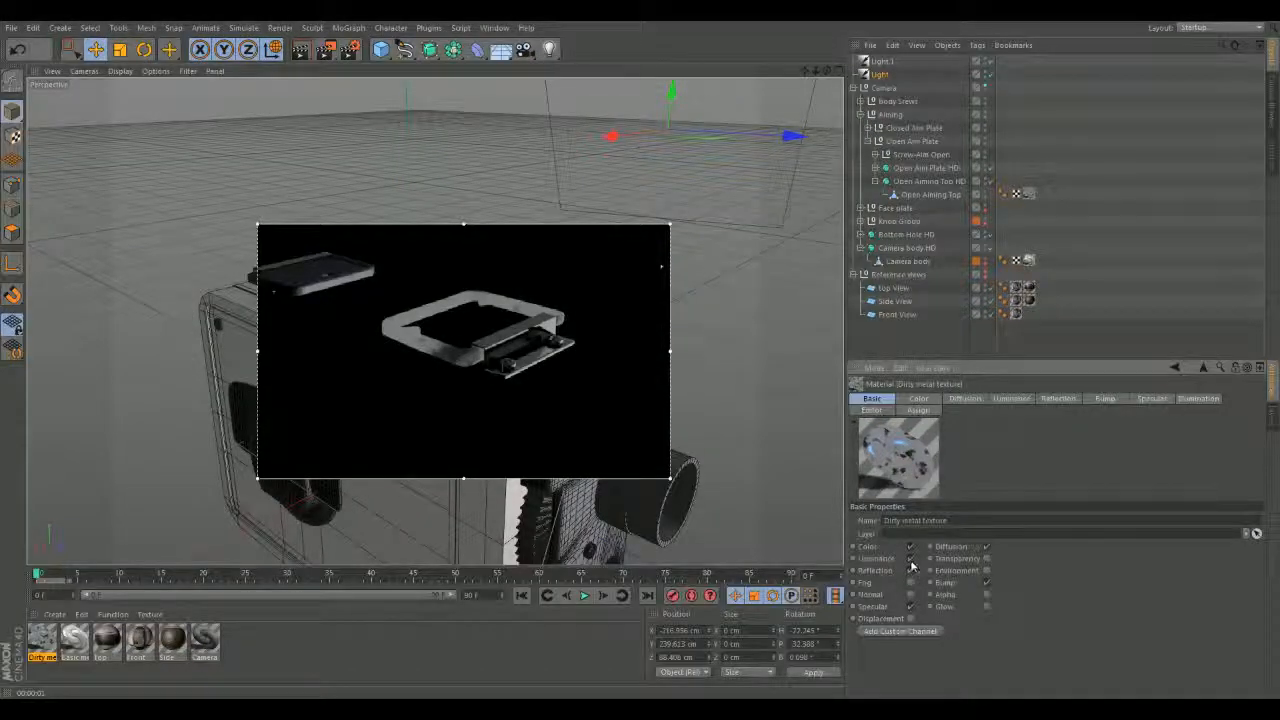
pyautogui.click(910, 560)
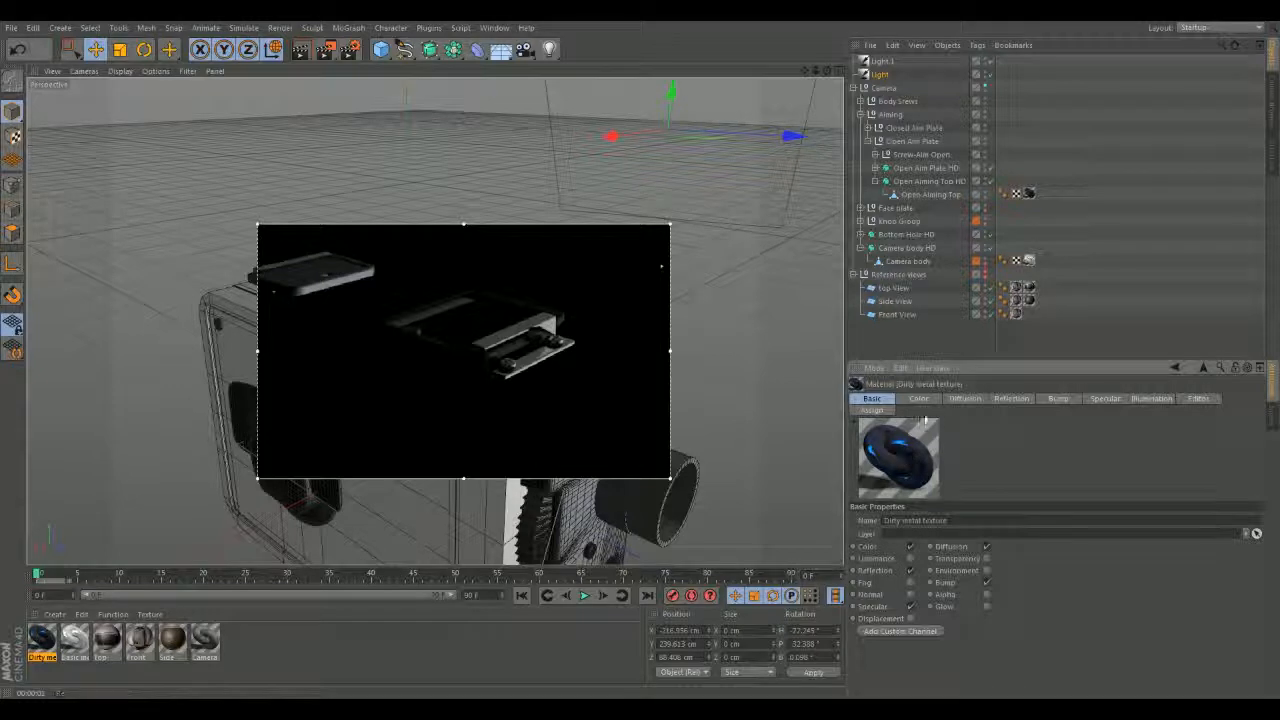
pyautogui.click(920, 399)
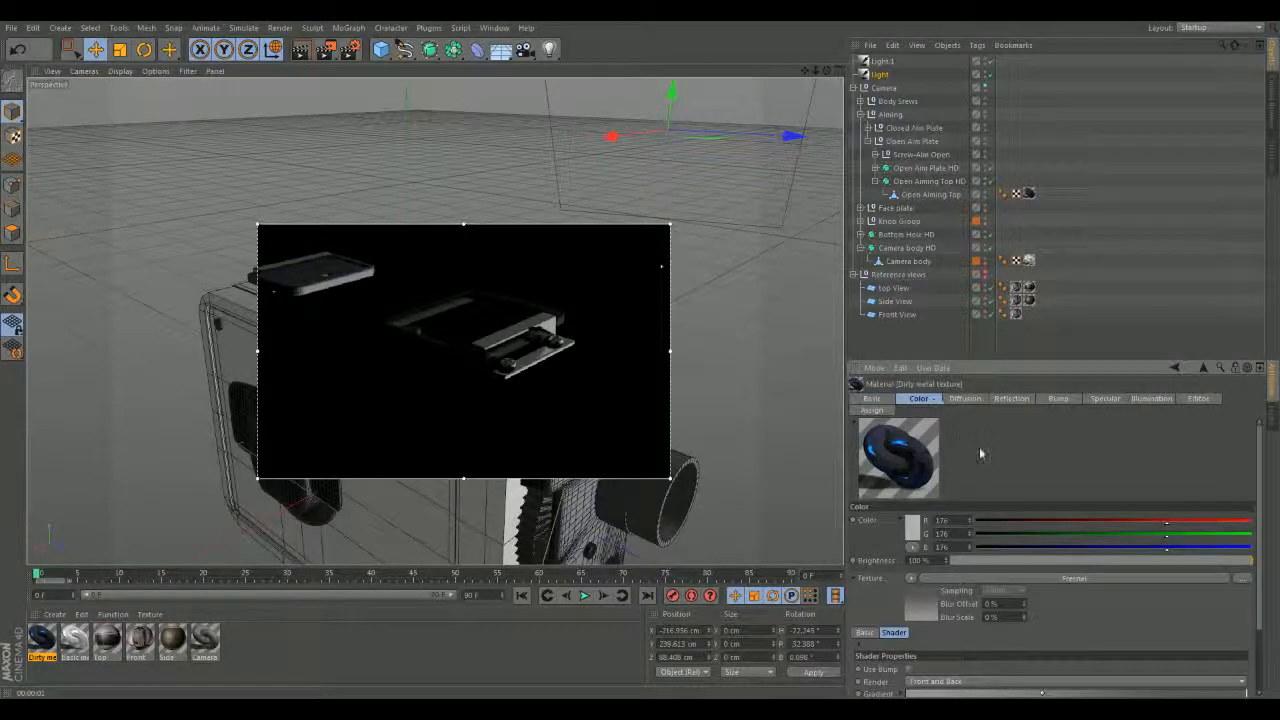
# - Select Light.1 and move it horizontally above the camera body to change how the aim plates are lit
pyautogui.keyDown('alt'); pyautogui.moveTo(762, 389); pyautogui.dragTo(443, 323); pyautogui.keyUp('alt')
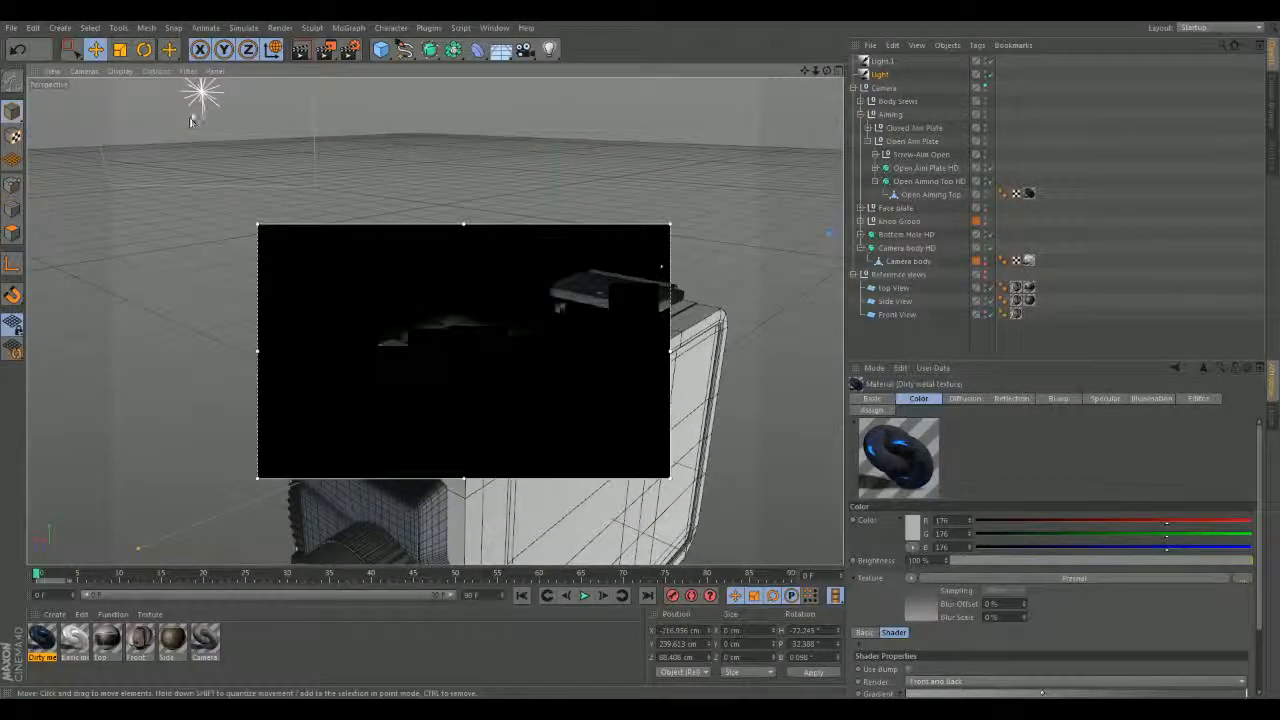
pyautogui.click(200, 98)
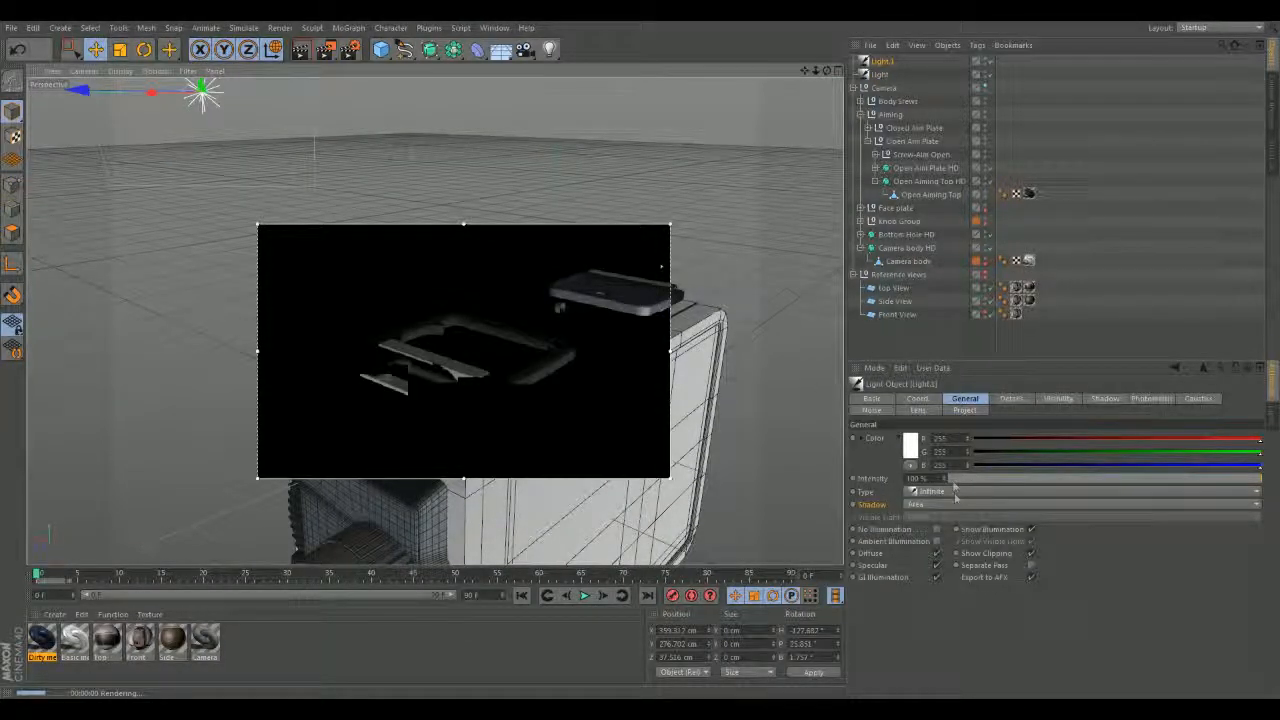
pyautogui.keyDown('alt'); pyautogui.moveTo(410, 159); pyautogui.dragTo(418, 198, button='middle'); pyautogui.keyUp('alt')
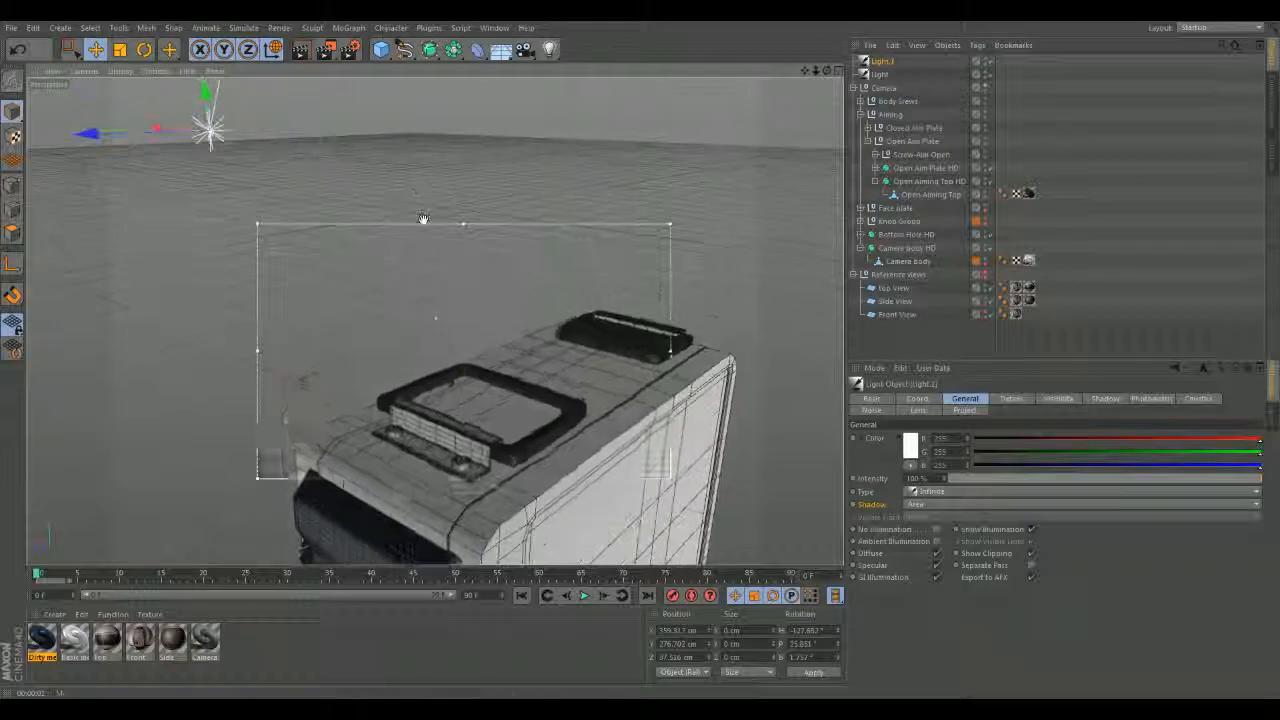
pyautogui.moveTo(418, 198)
pyautogui.keyDown('alt'); pyautogui.mouseDown()
pyautogui.moveTo(131, 189)
pyautogui.moveTo(213, 277)
pyautogui.moveTo(469, 211)
pyautogui.moveTo(423, 193)
pyautogui.mouseUp(); pyautogui.keyUp('alt')
pyautogui.keyDown('alt'); pyautogui.moveTo(770, 295); pyautogui.dragTo(731, 154); pyautogui.keyUp('alt')
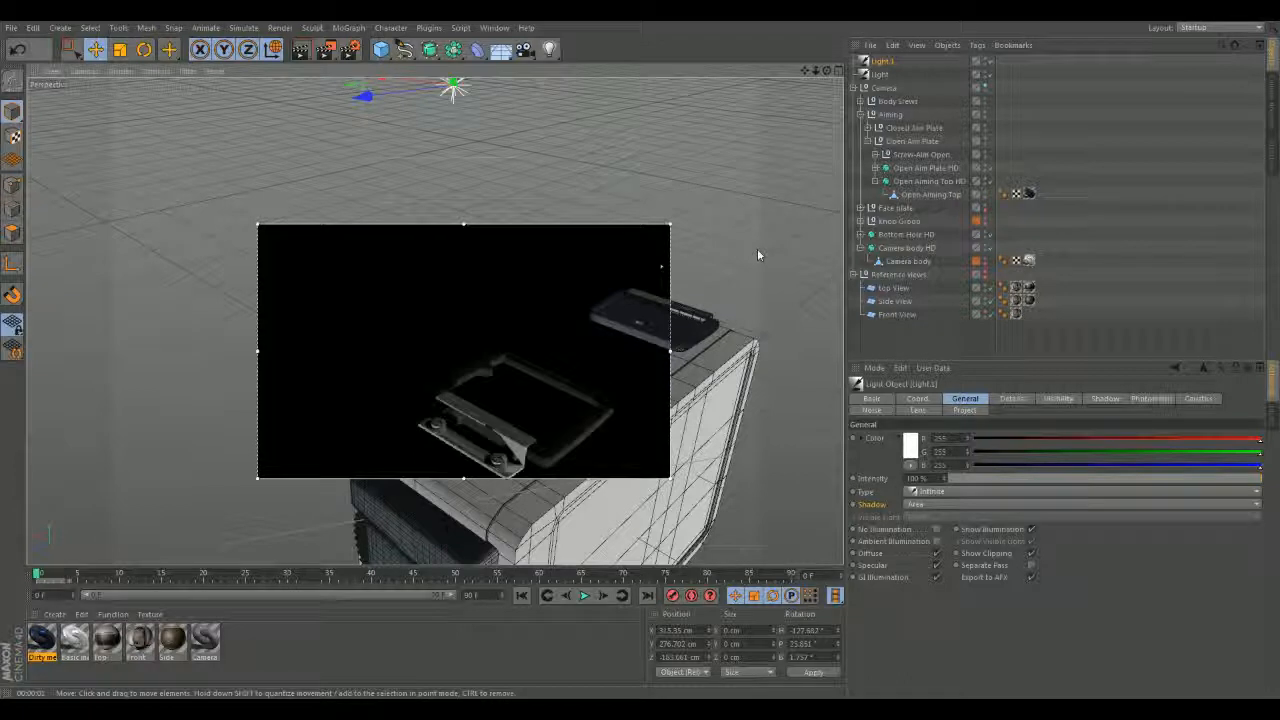
pyautogui.keyDown('alt'); pyautogui.moveTo(757, 264); pyautogui.dragTo(740, 240); pyautogui.keyUp('alt')
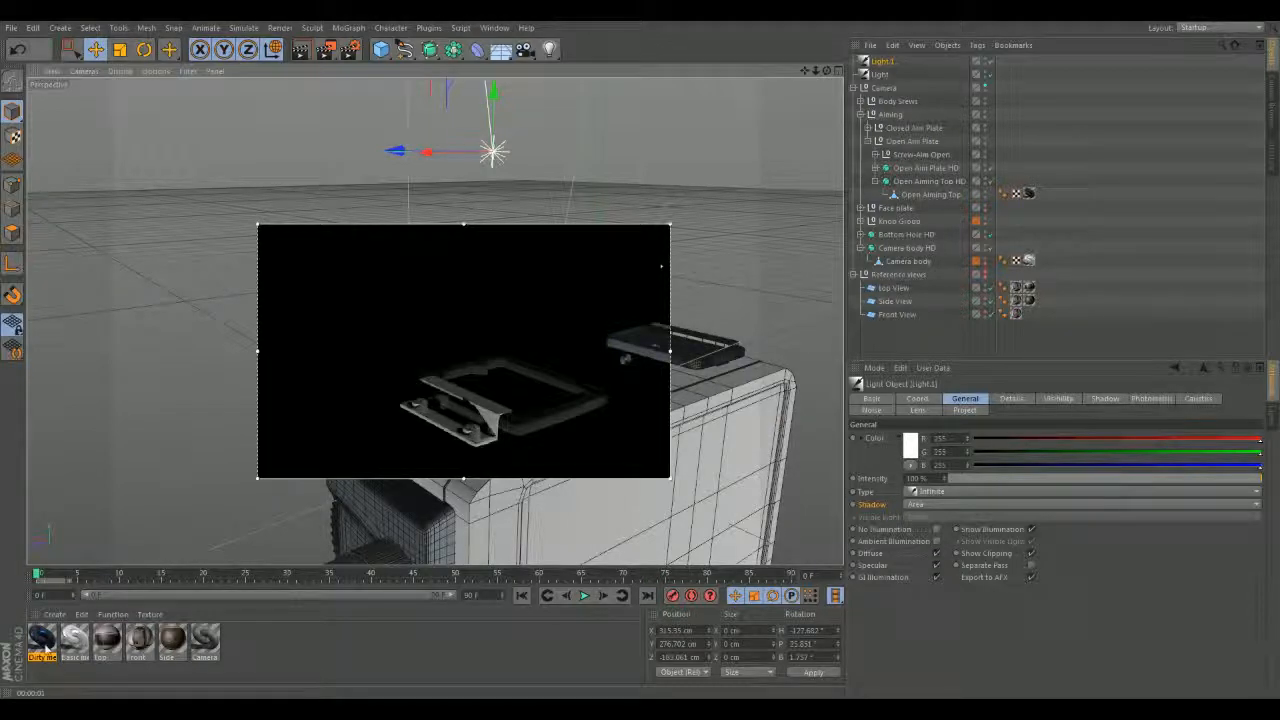
# - In the Fresnel shader of the Dirty metal texture's Color channel, lighten the gradient's first knot to a light grey of about 89 % brightness
pyautogui.click(42, 640)
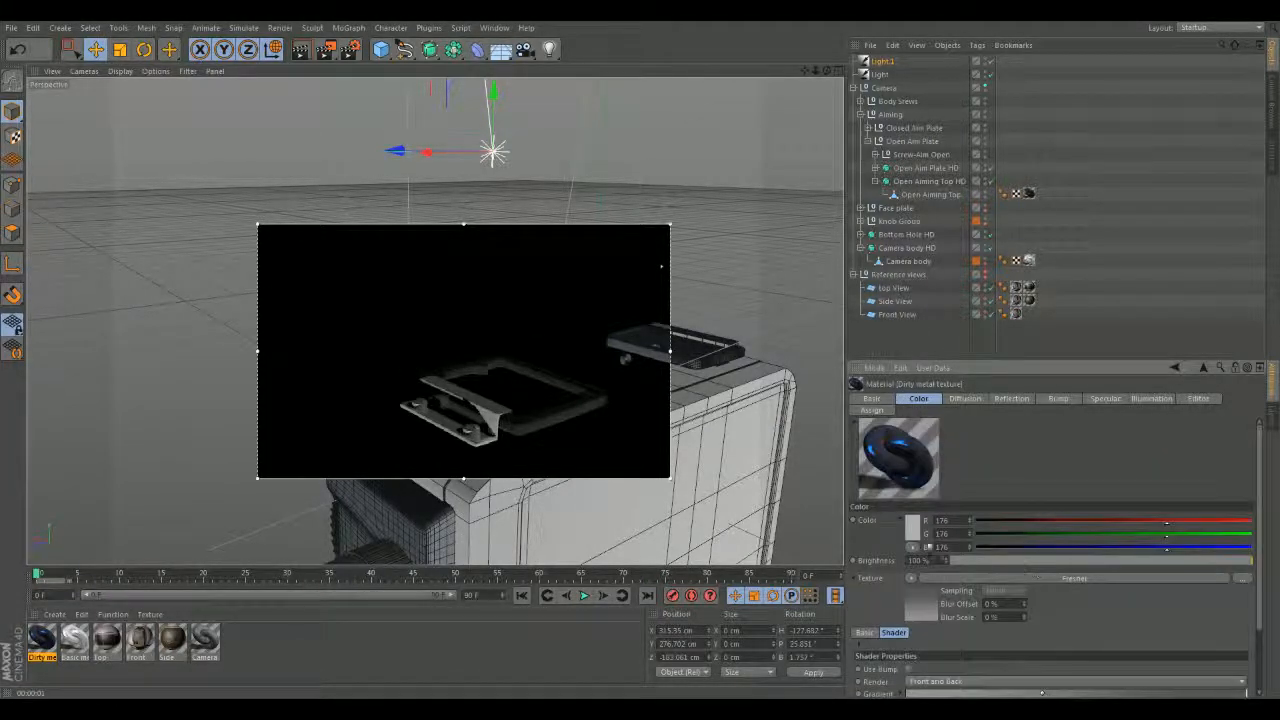
pyautogui.click(920, 605)
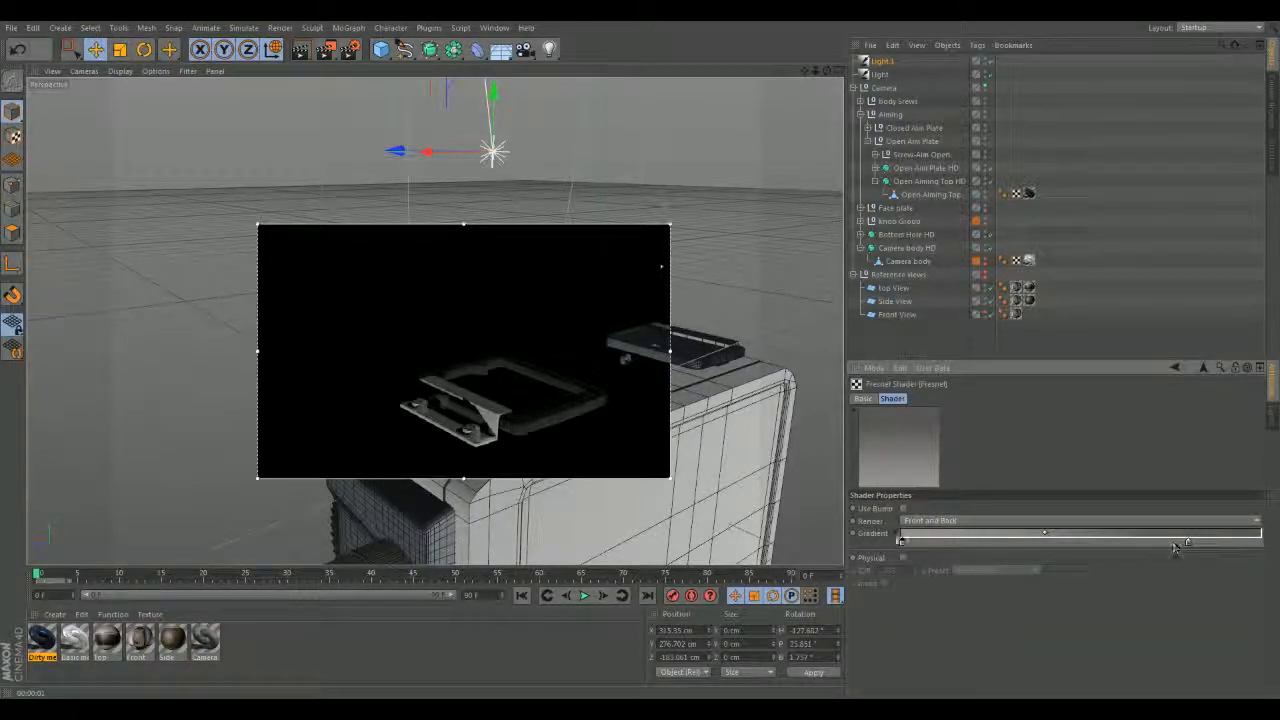
pyautogui.doubleClick(901, 541)
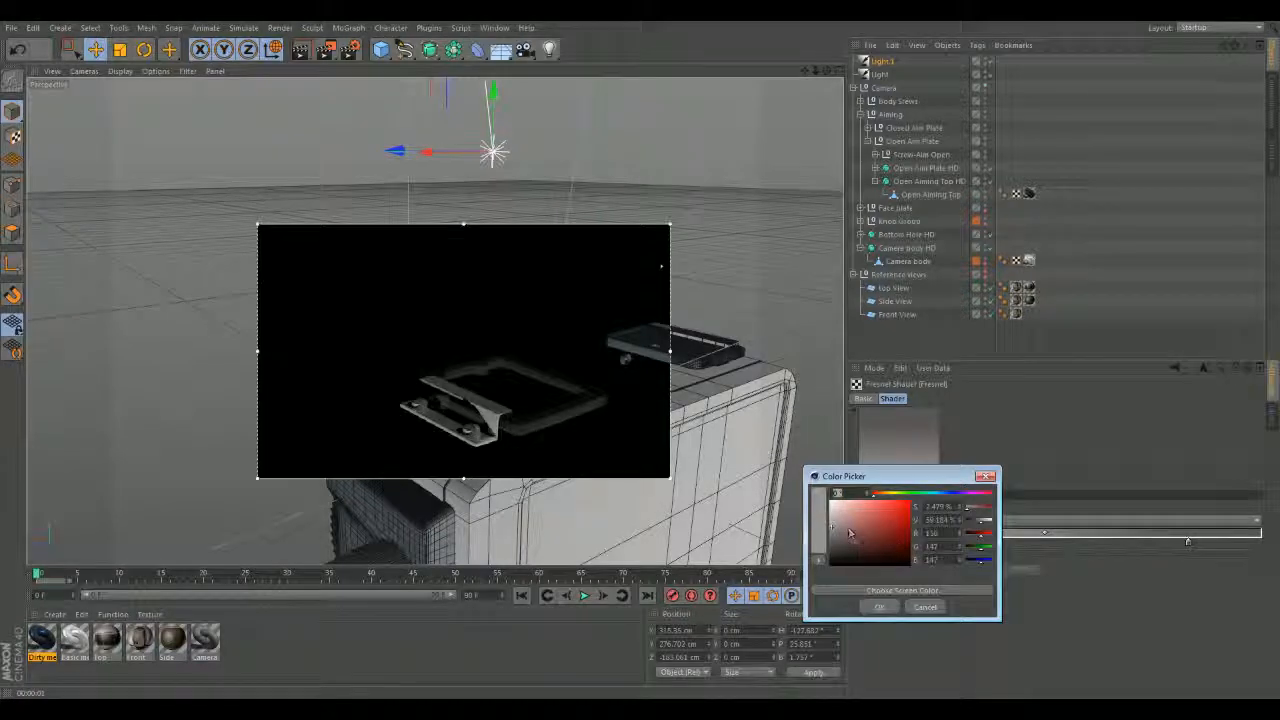
pyautogui.moveTo(850, 532); pyautogui.dragTo(832, 502)
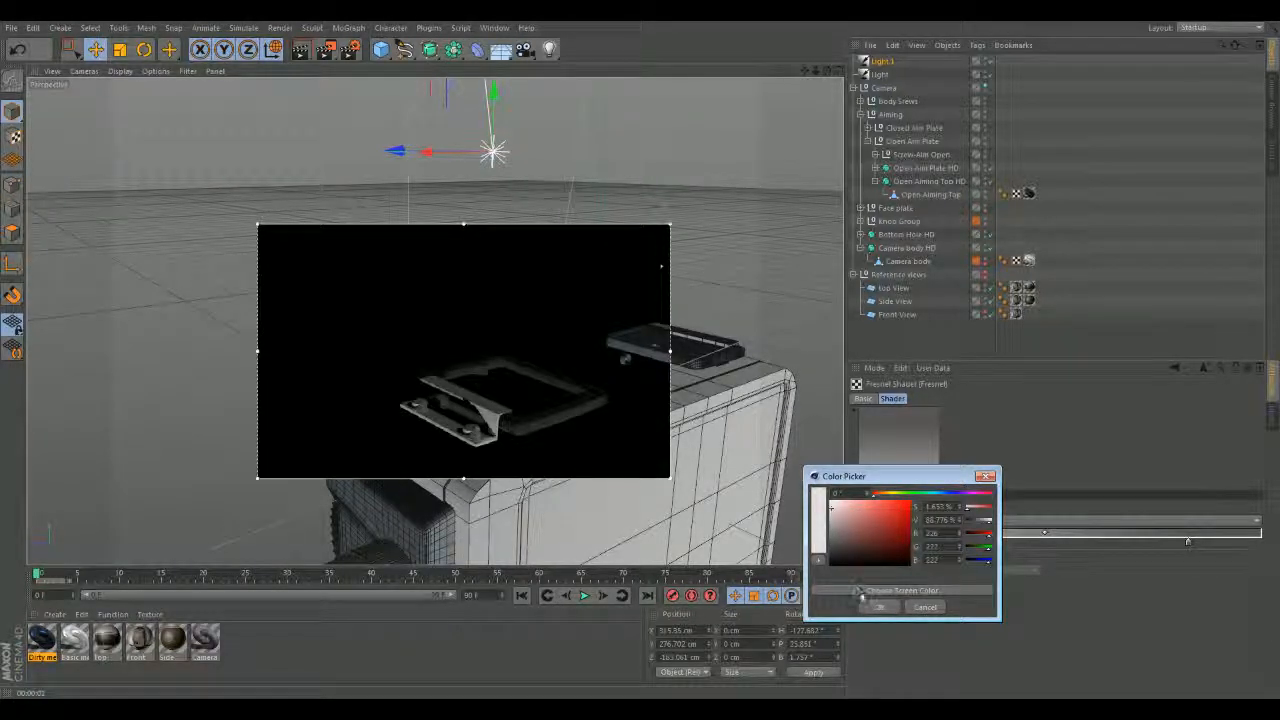